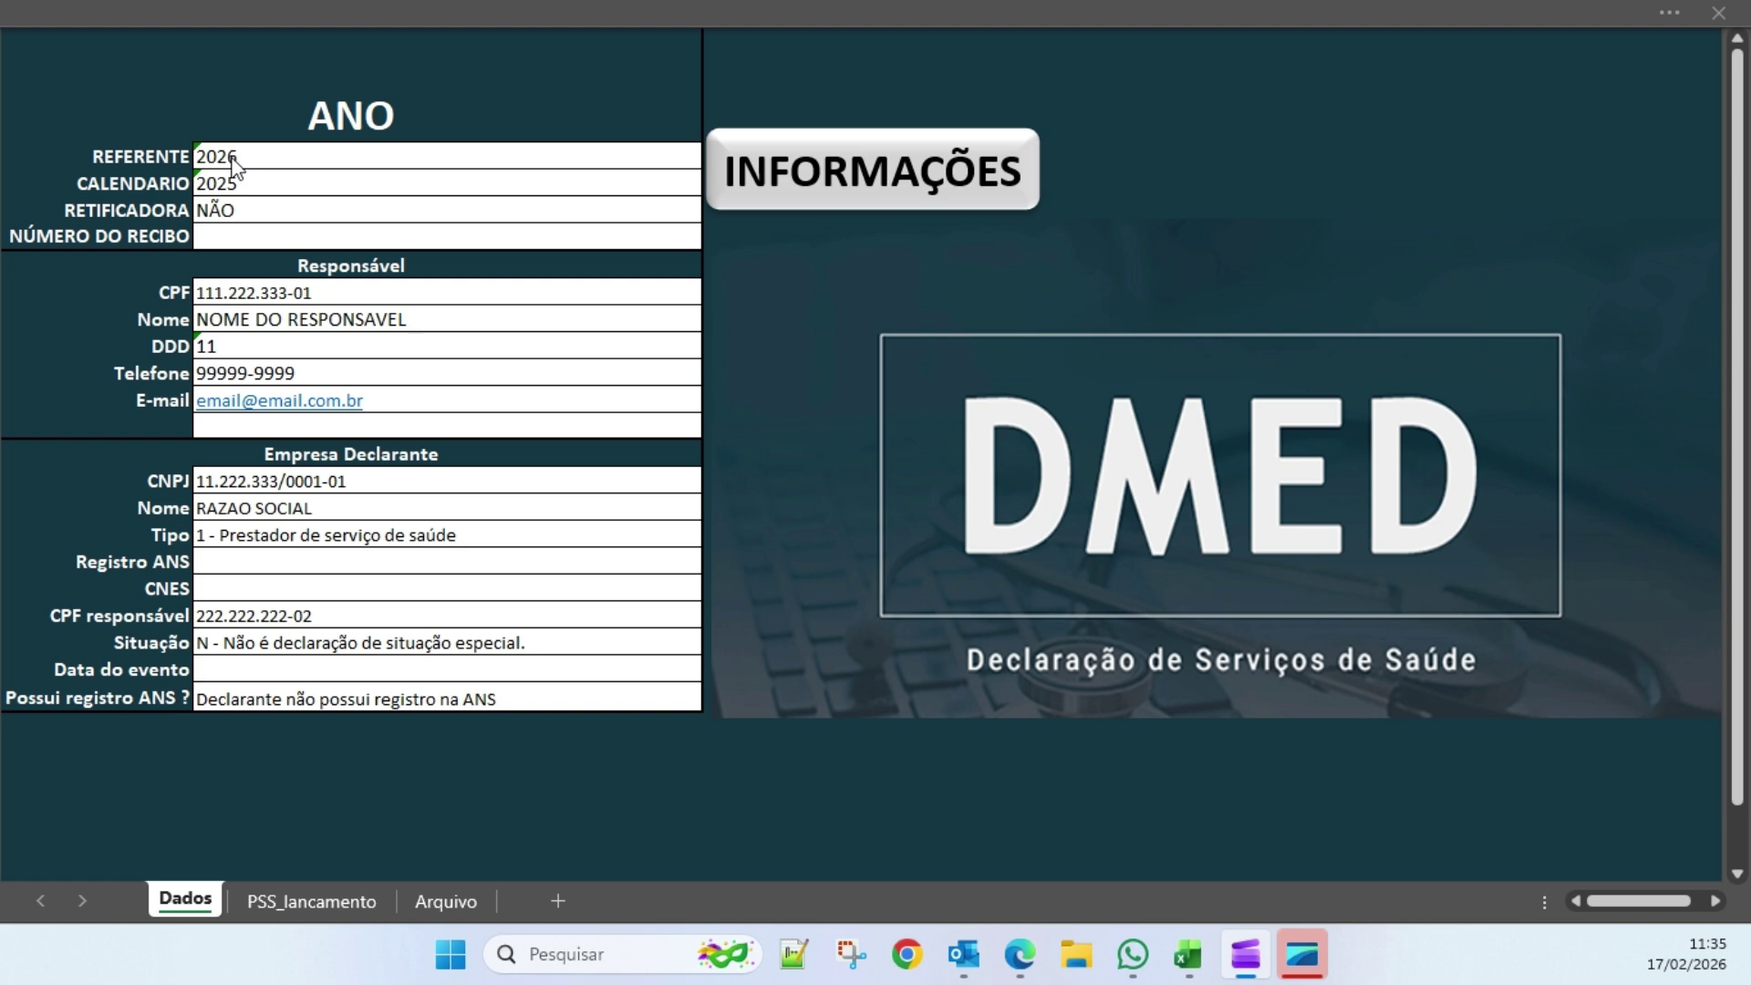
# - Review the declaration's reference year, calendar year, Retificadora options and receipt number fields in the ANO section
pyautogui.click(233, 160)
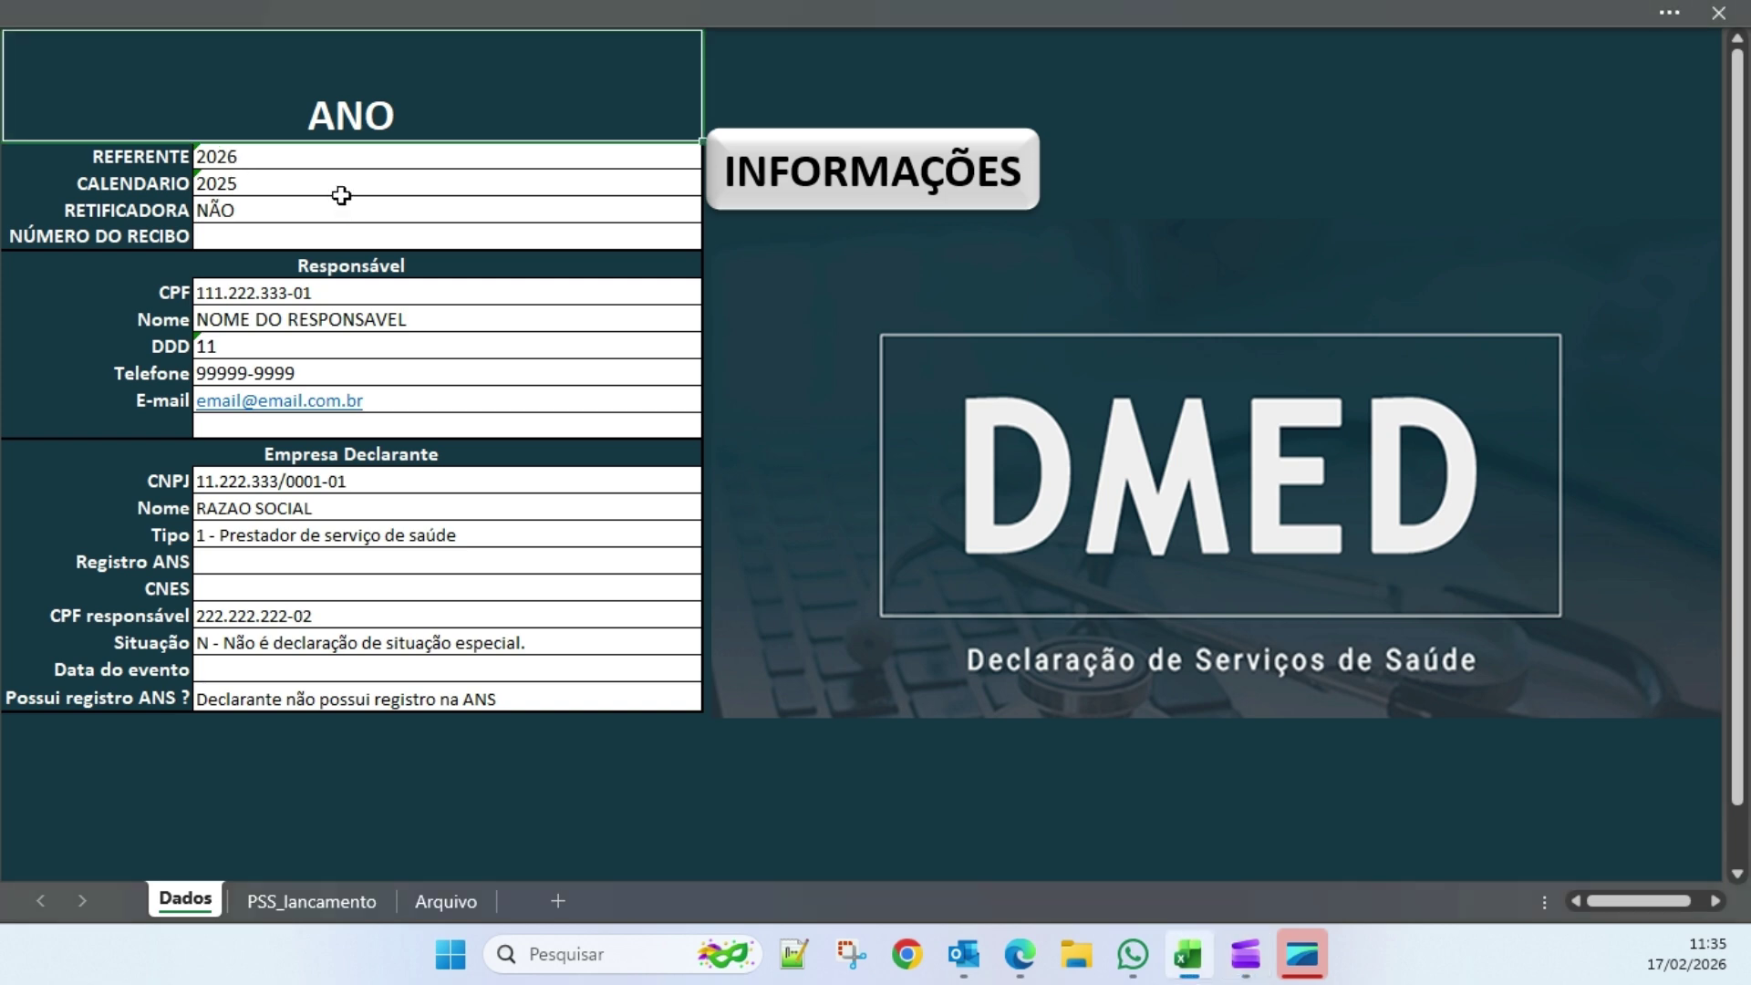
pyautogui.click(274, 185)
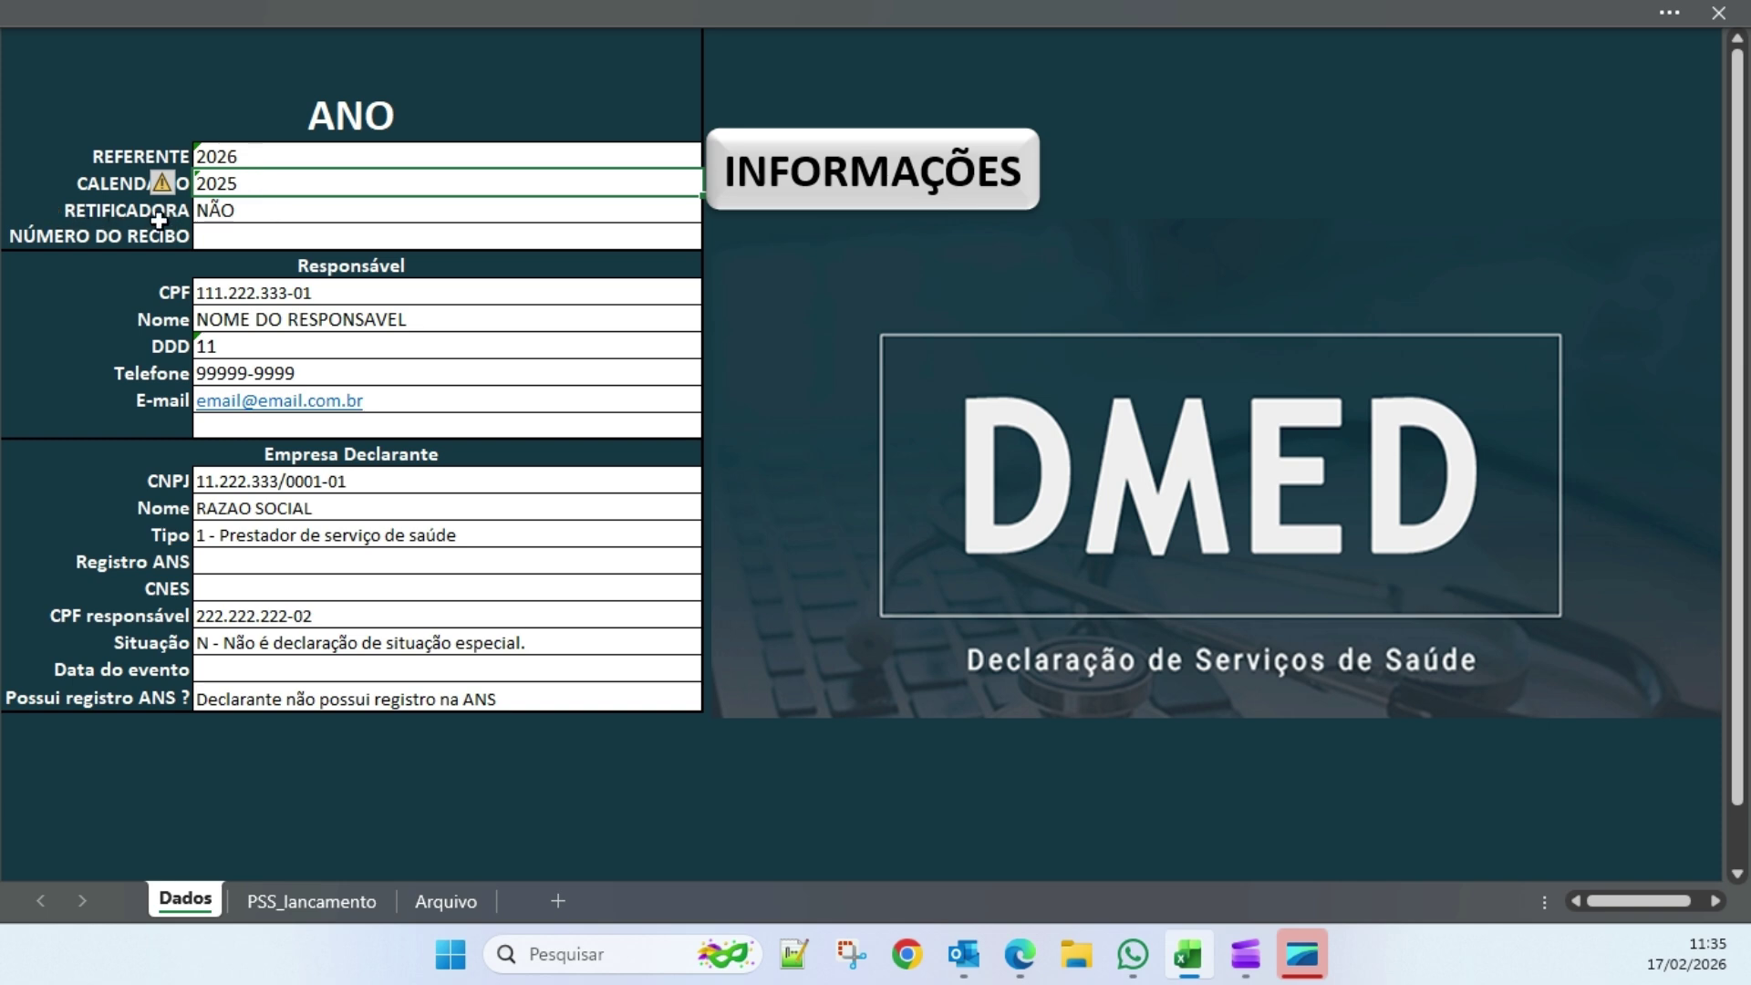
pyautogui.click(239, 213)
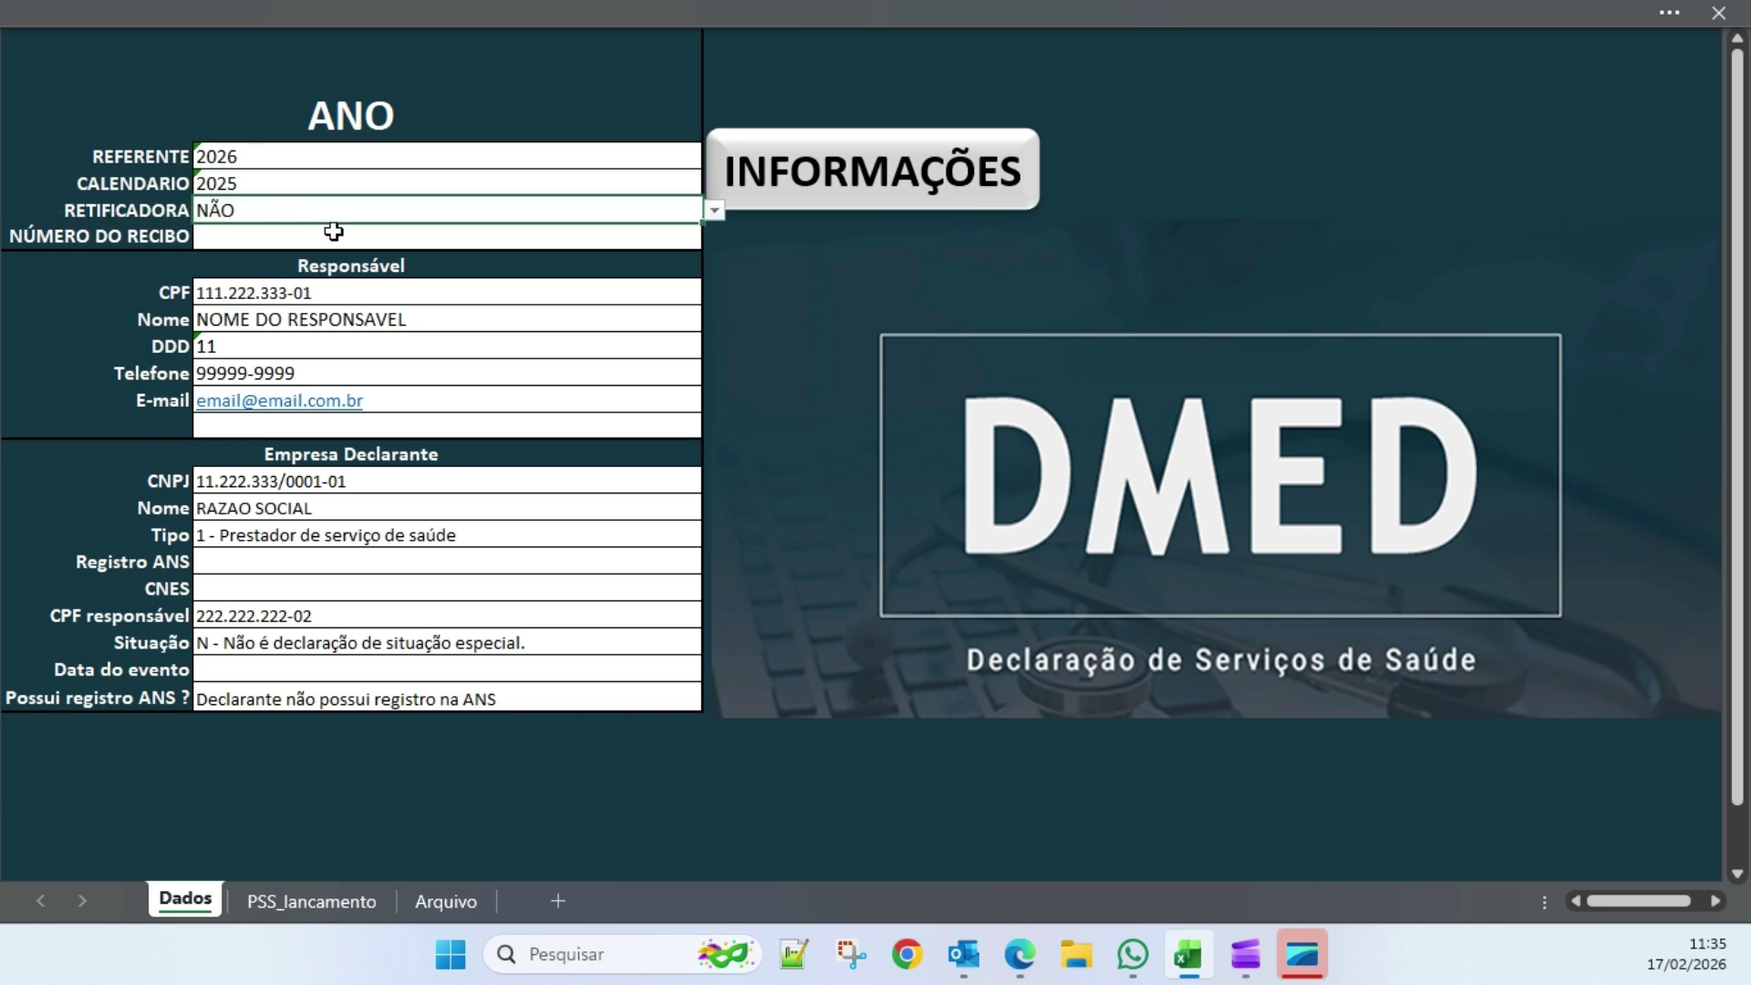
pyautogui.click(717, 210)
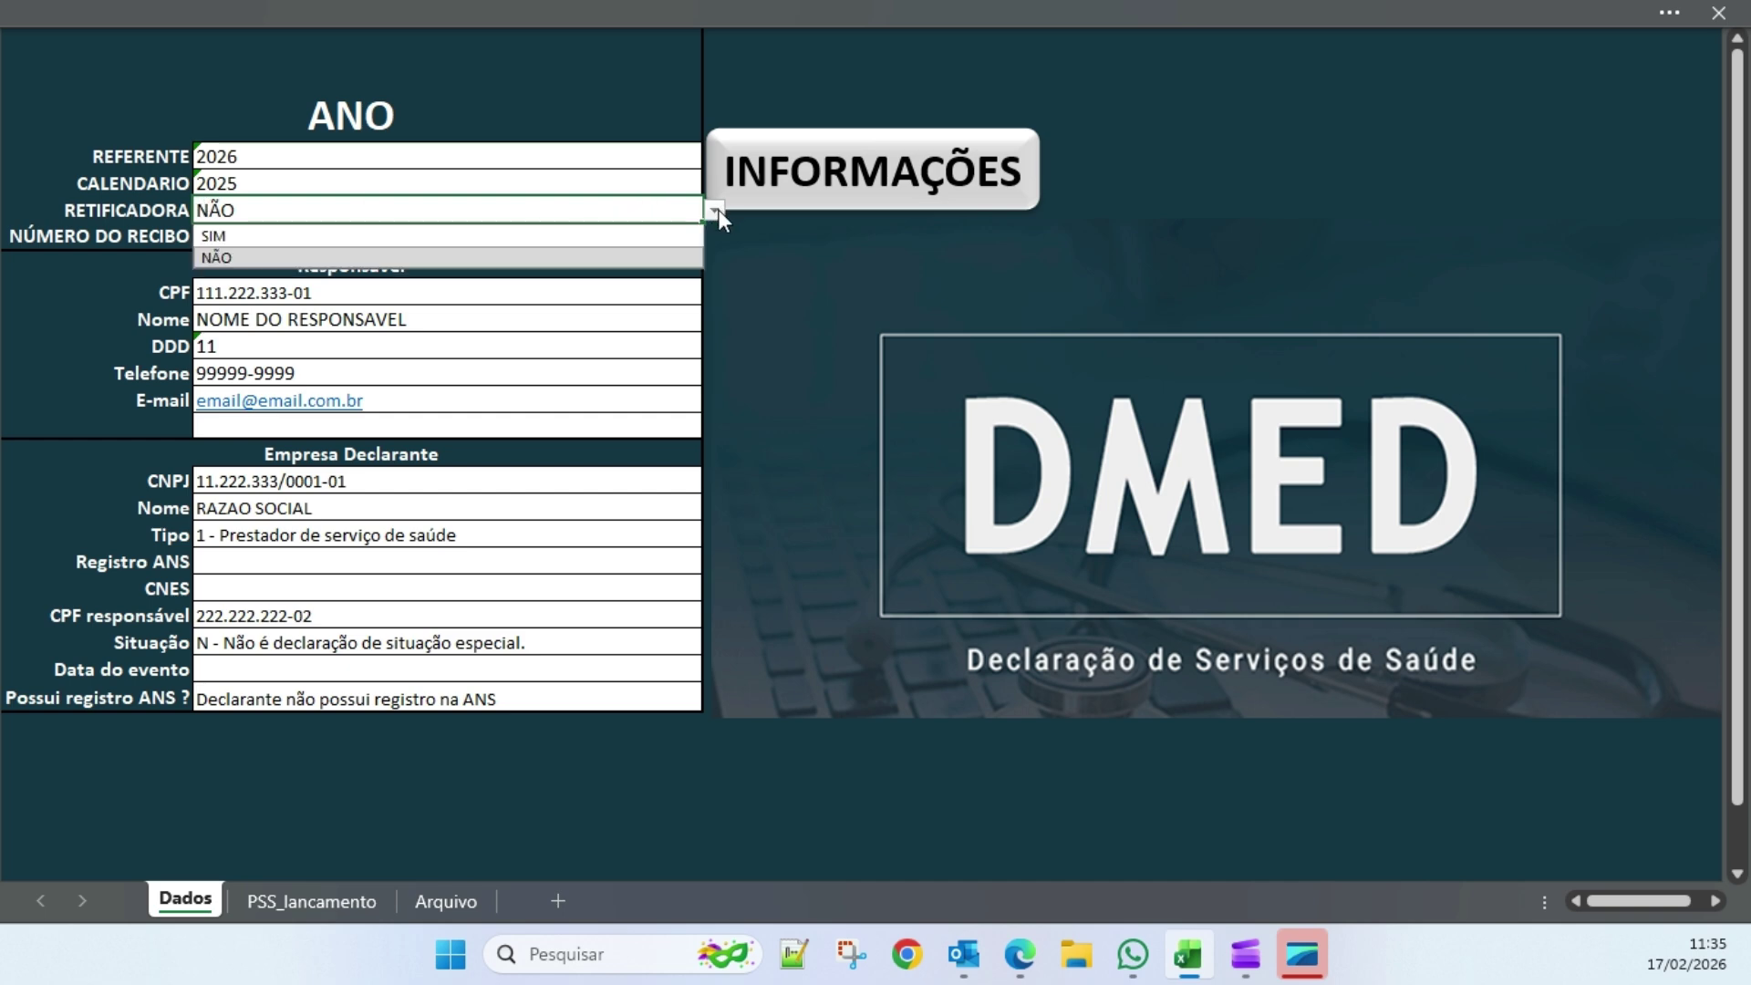
pyautogui.click(237, 209)
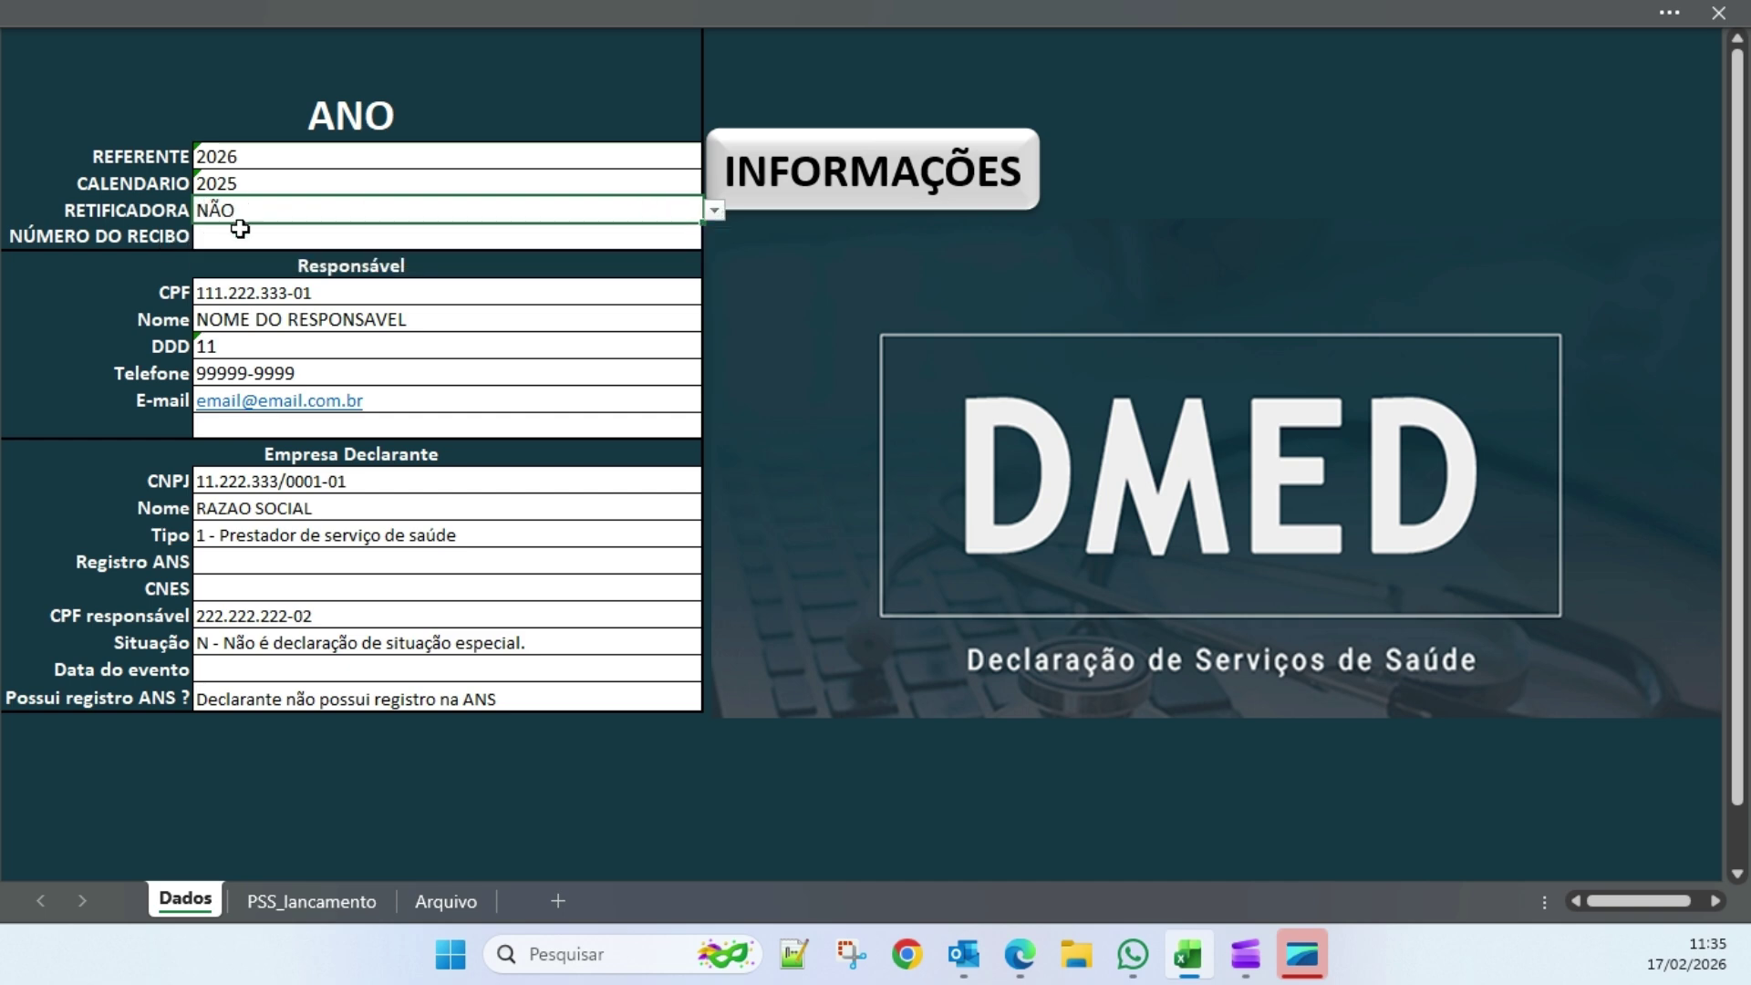
pyautogui.click(204, 240)
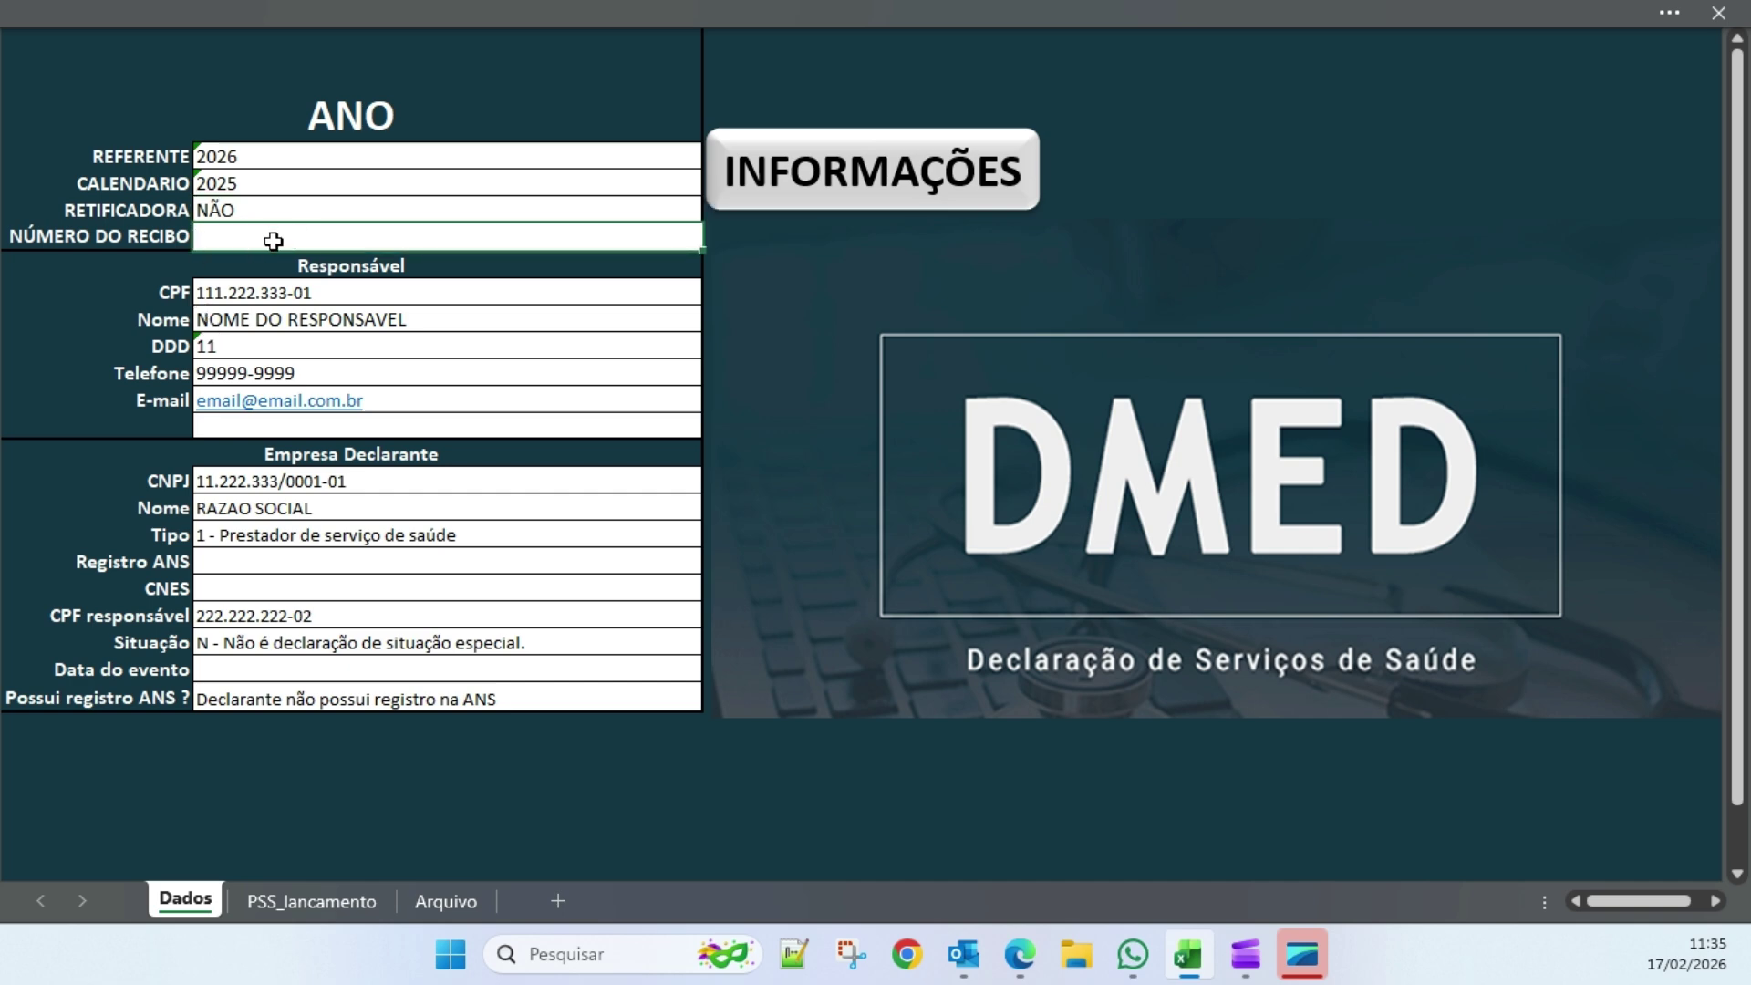
# - Review the Responsável section's CPF, DDD, phone and remaining contact fields
pyautogui.click(377, 291)
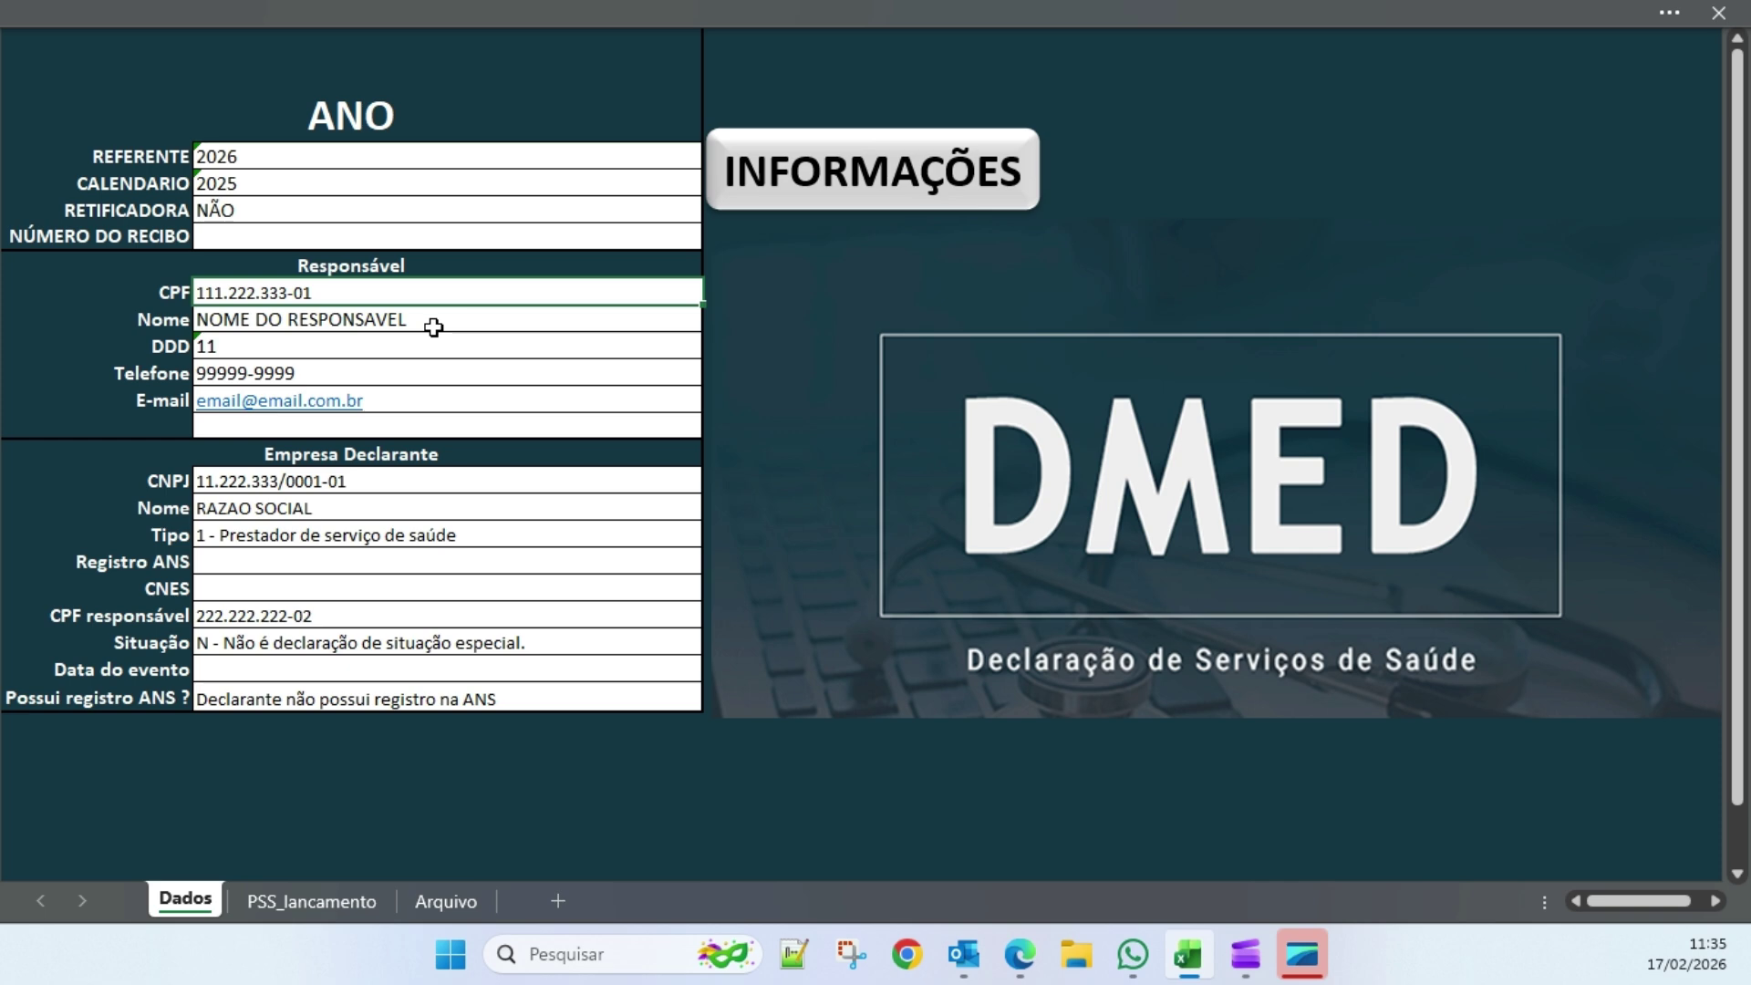
pyautogui.click(313, 348)
pyautogui.click(343, 373)
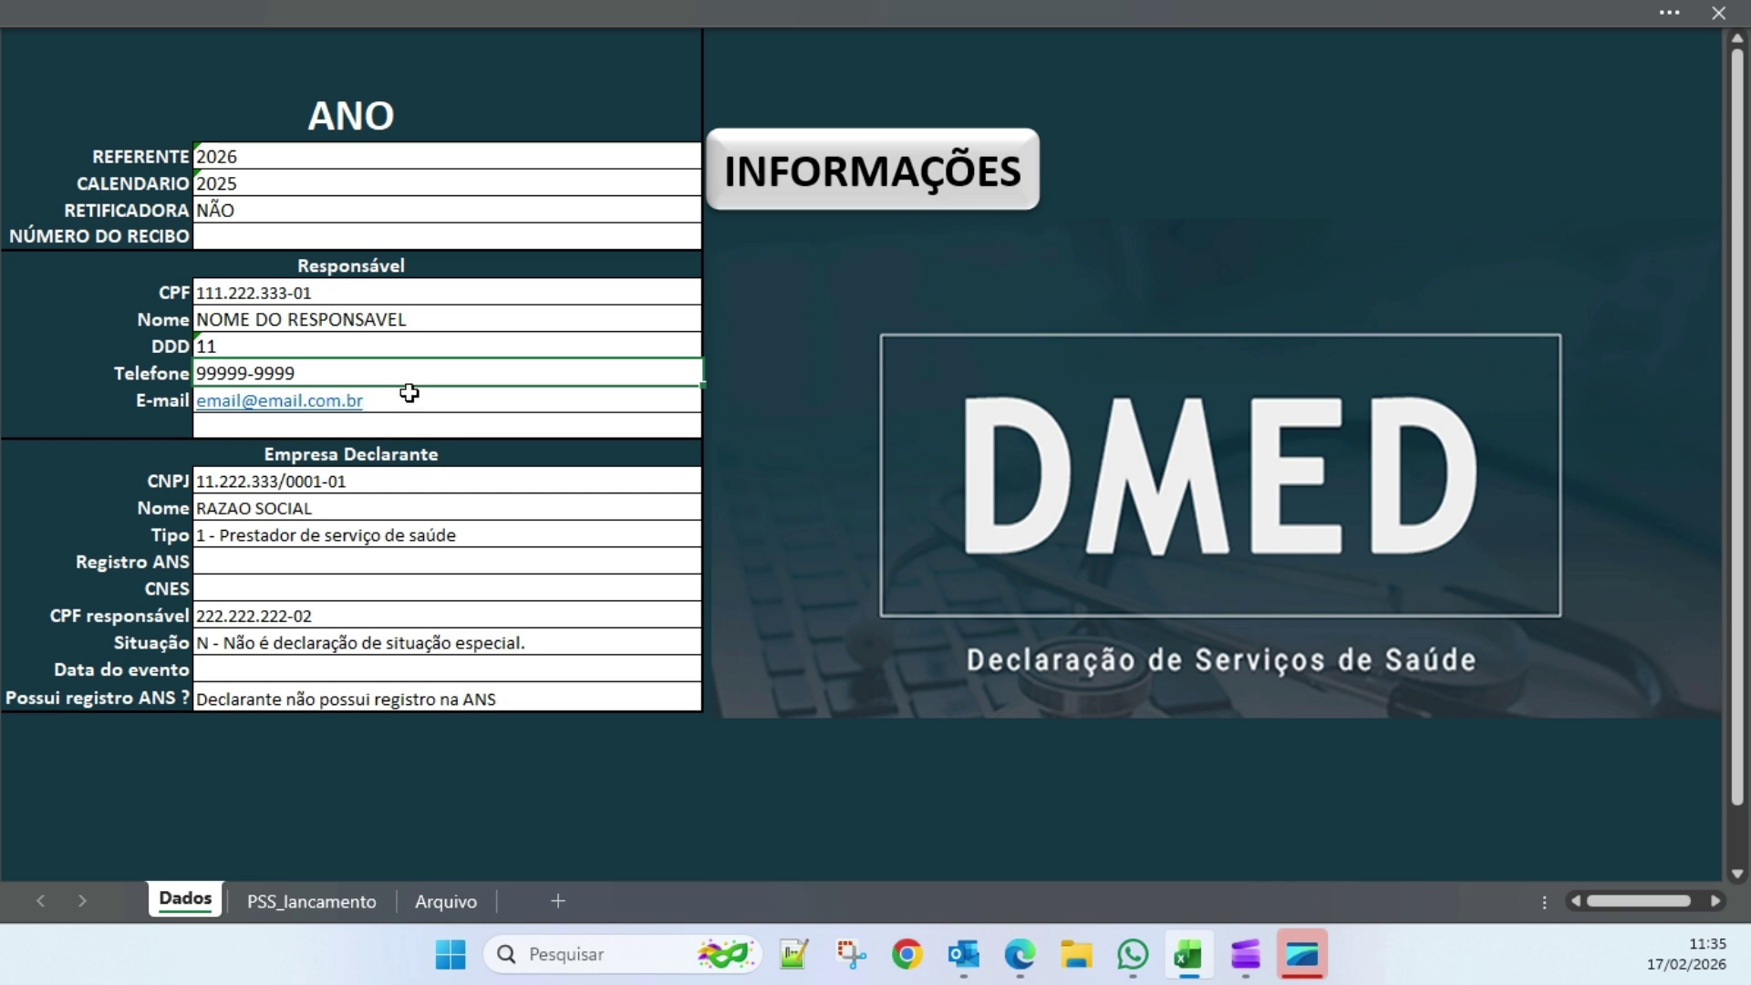
pyautogui.click(412, 425)
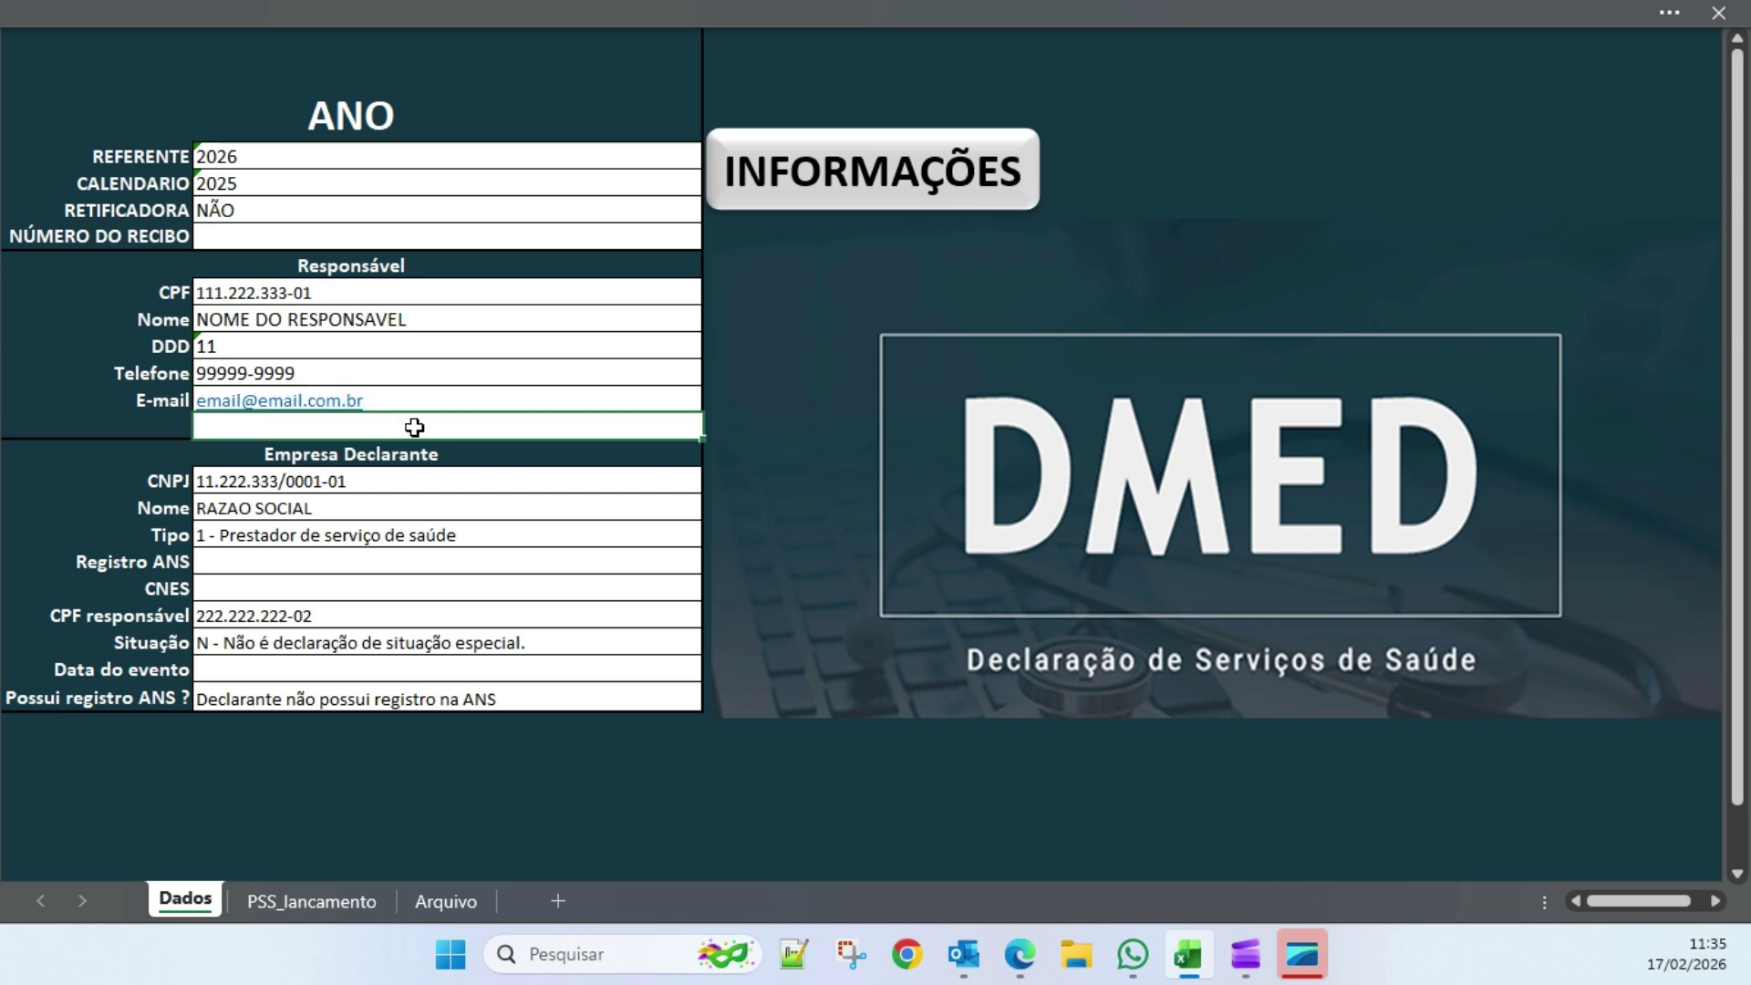
# - Check the declaring company's CNPJ and name fields, and set its Tipo to "1 - Prestador de serviço de saúde"
pyautogui.click(401, 477)
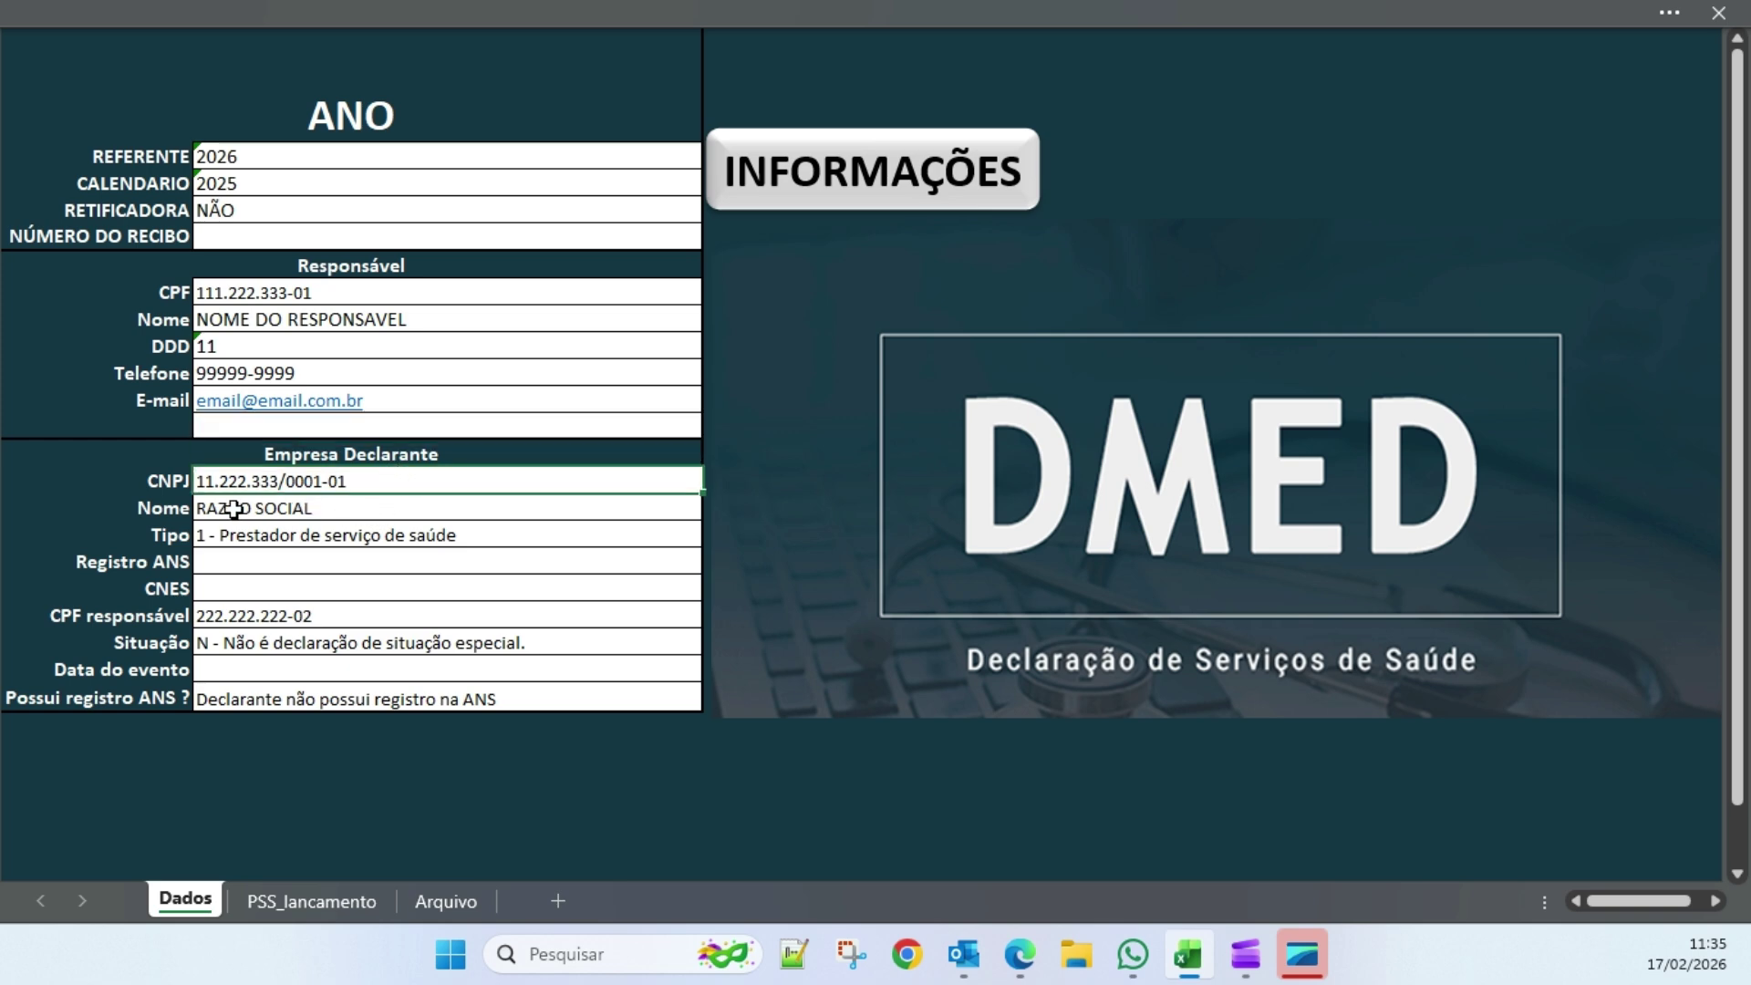
pyautogui.click(338, 502)
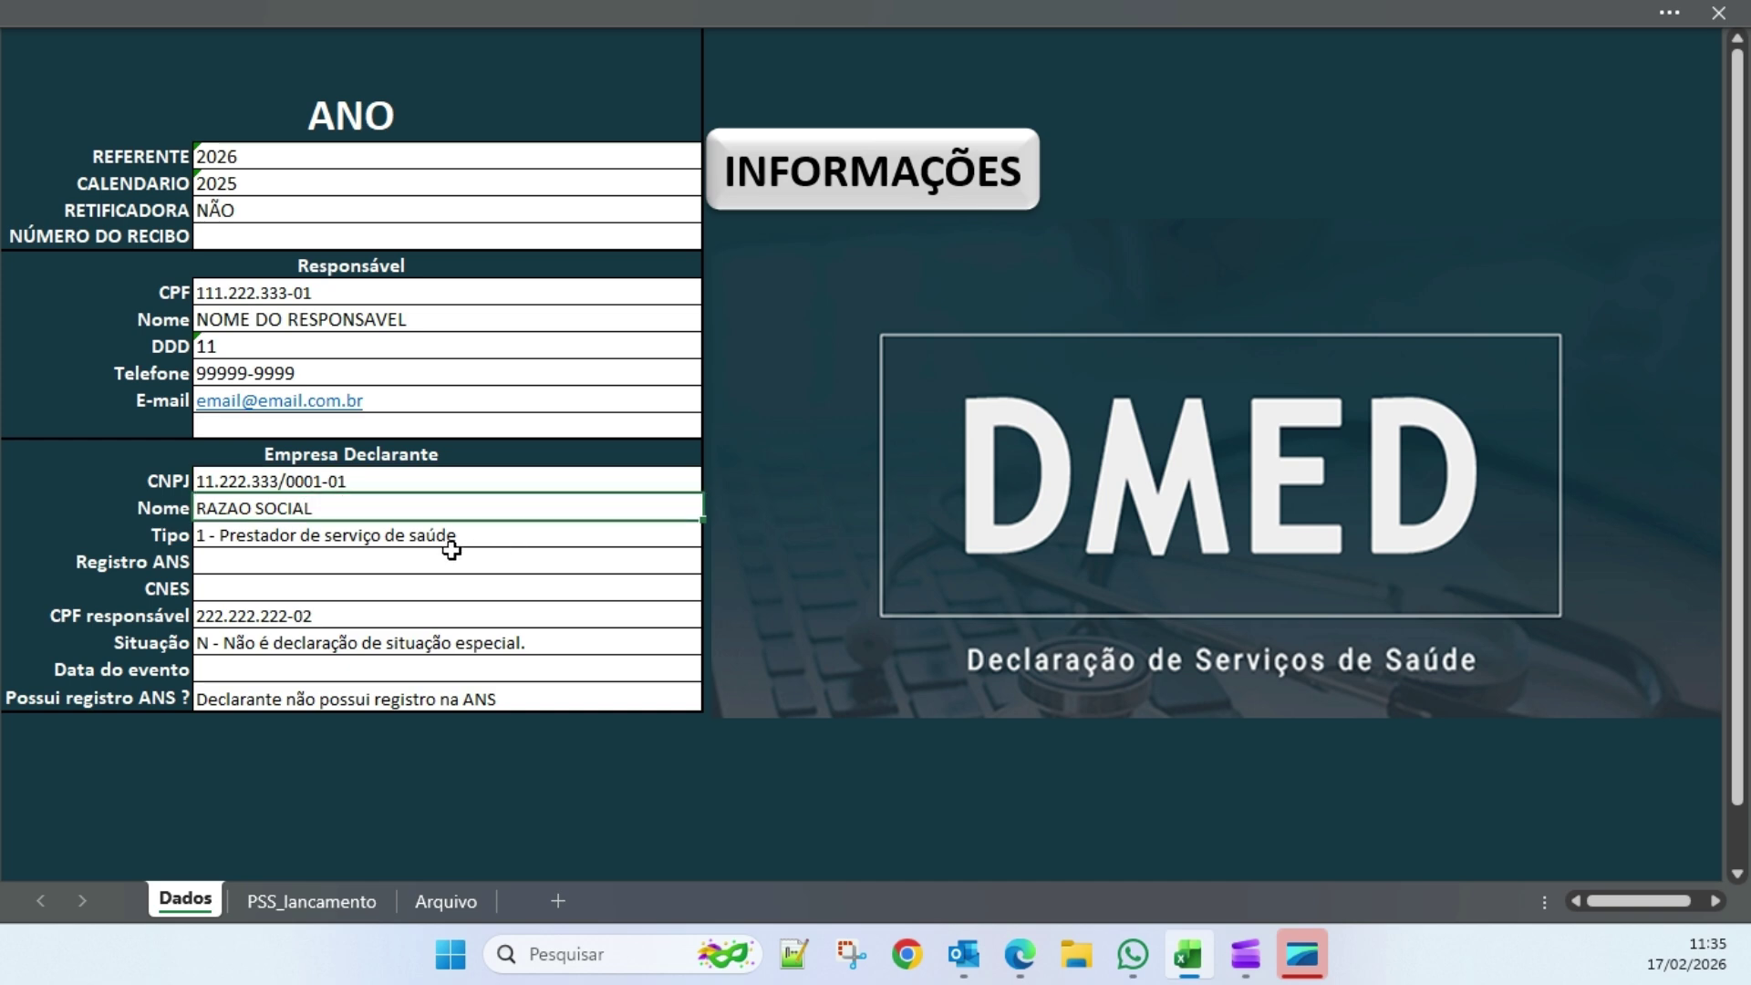
pyautogui.click(267, 532)
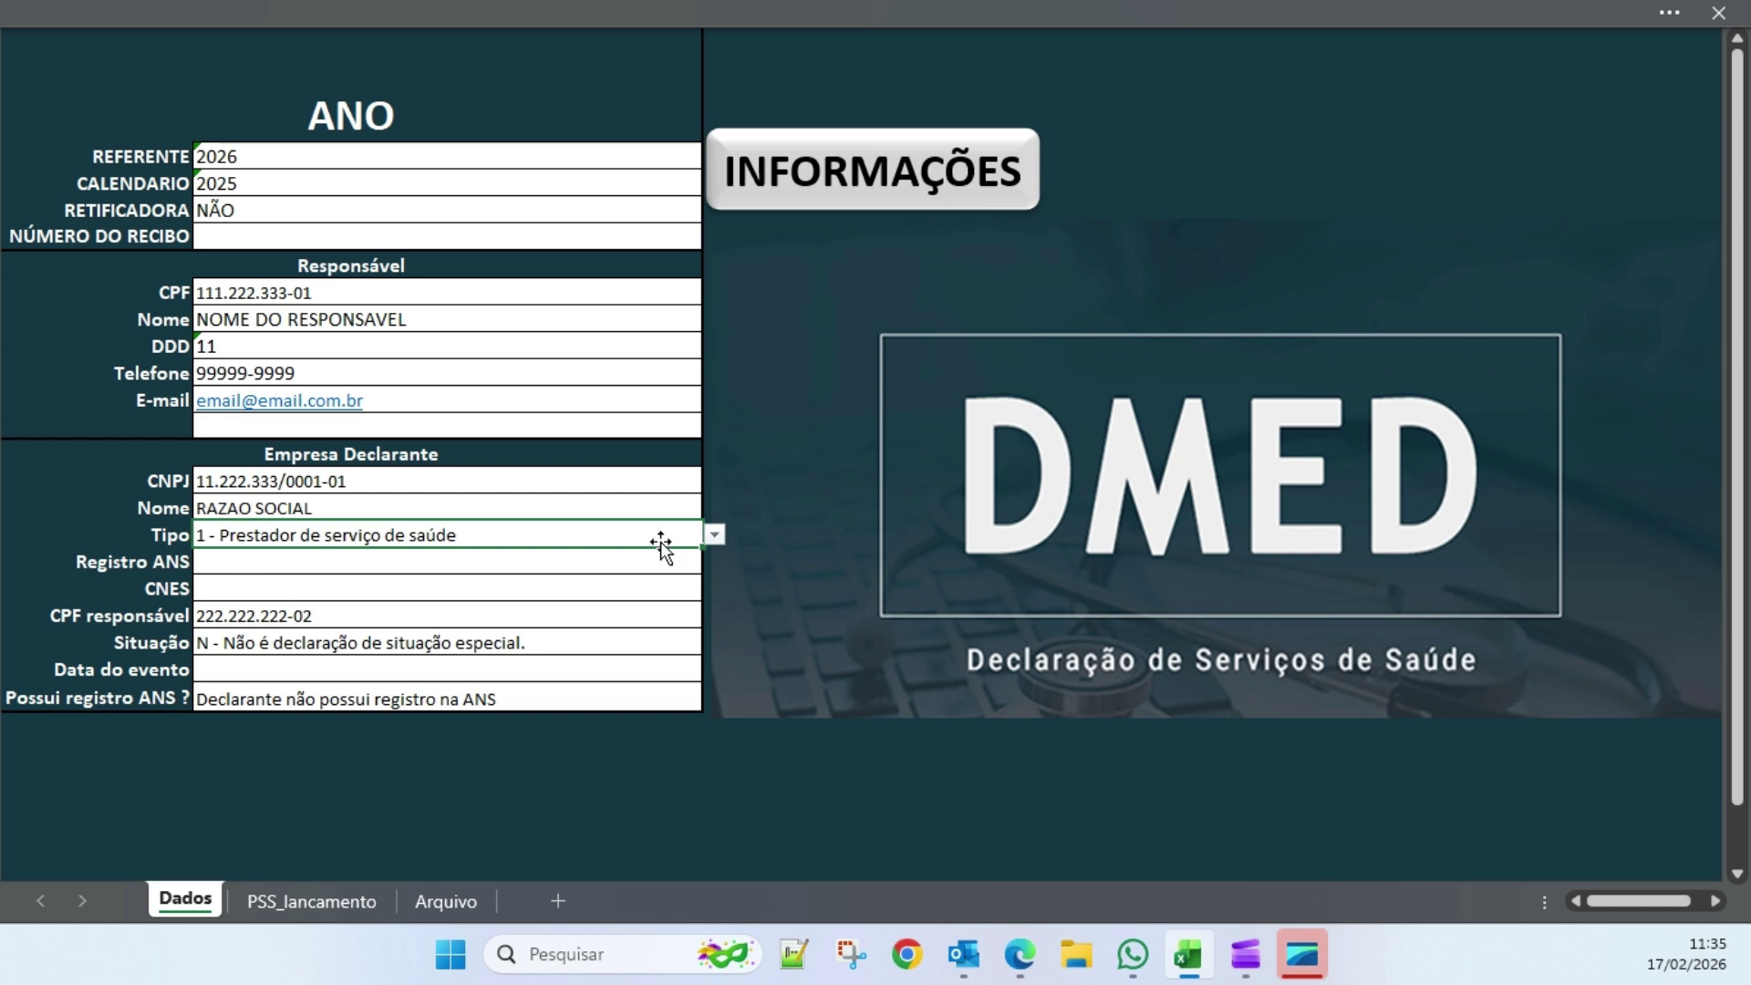
pyautogui.click(714, 535)
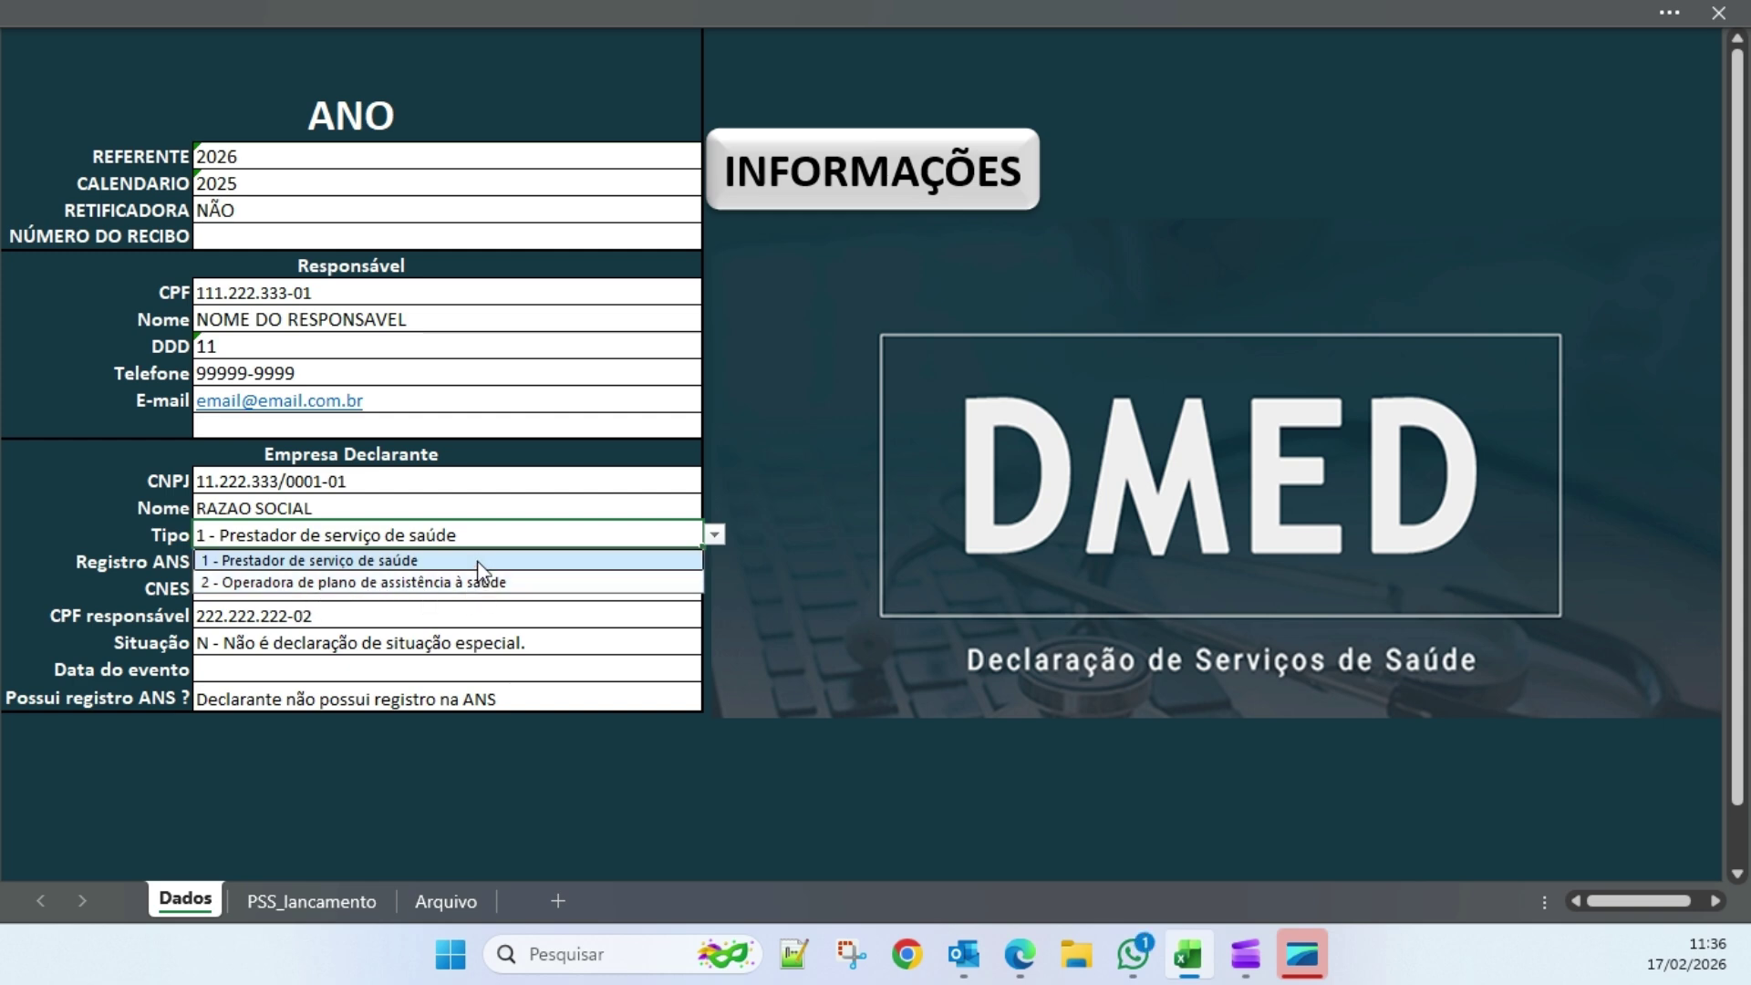
pyautogui.click(407, 563)
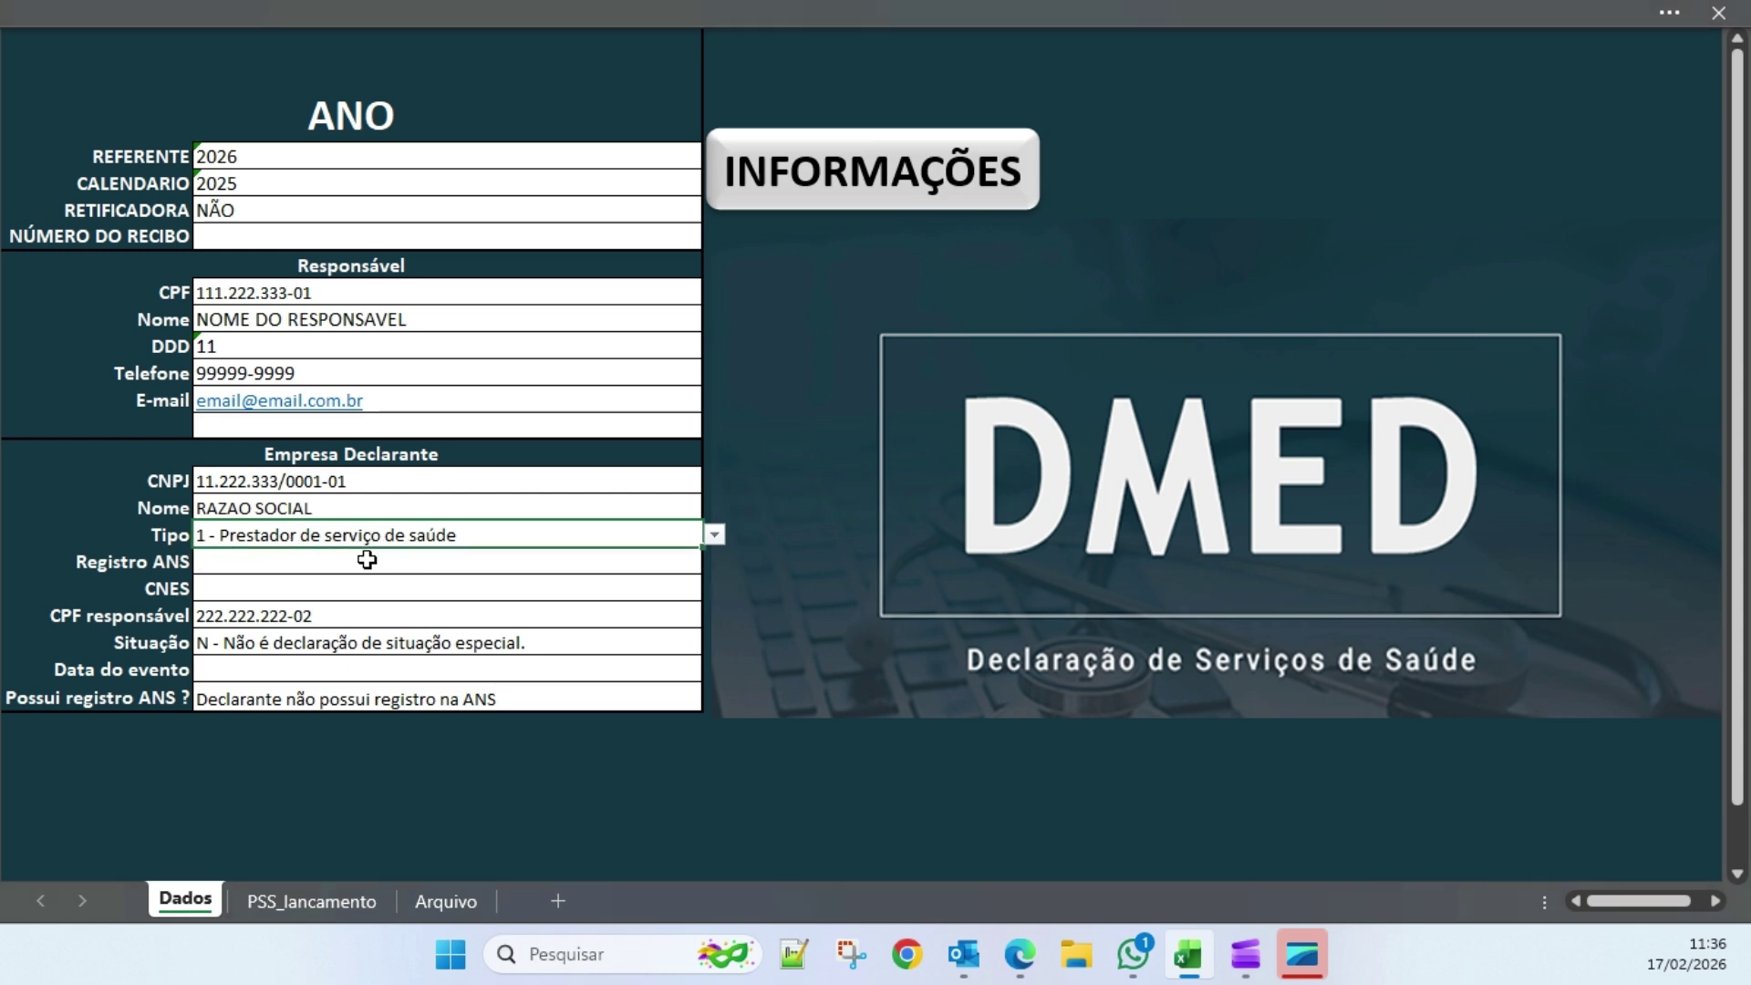
# - Review the company's Registro ANS, CNES and CPF responsável fields and the options available for Situação
pyautogui.click(256, 565)
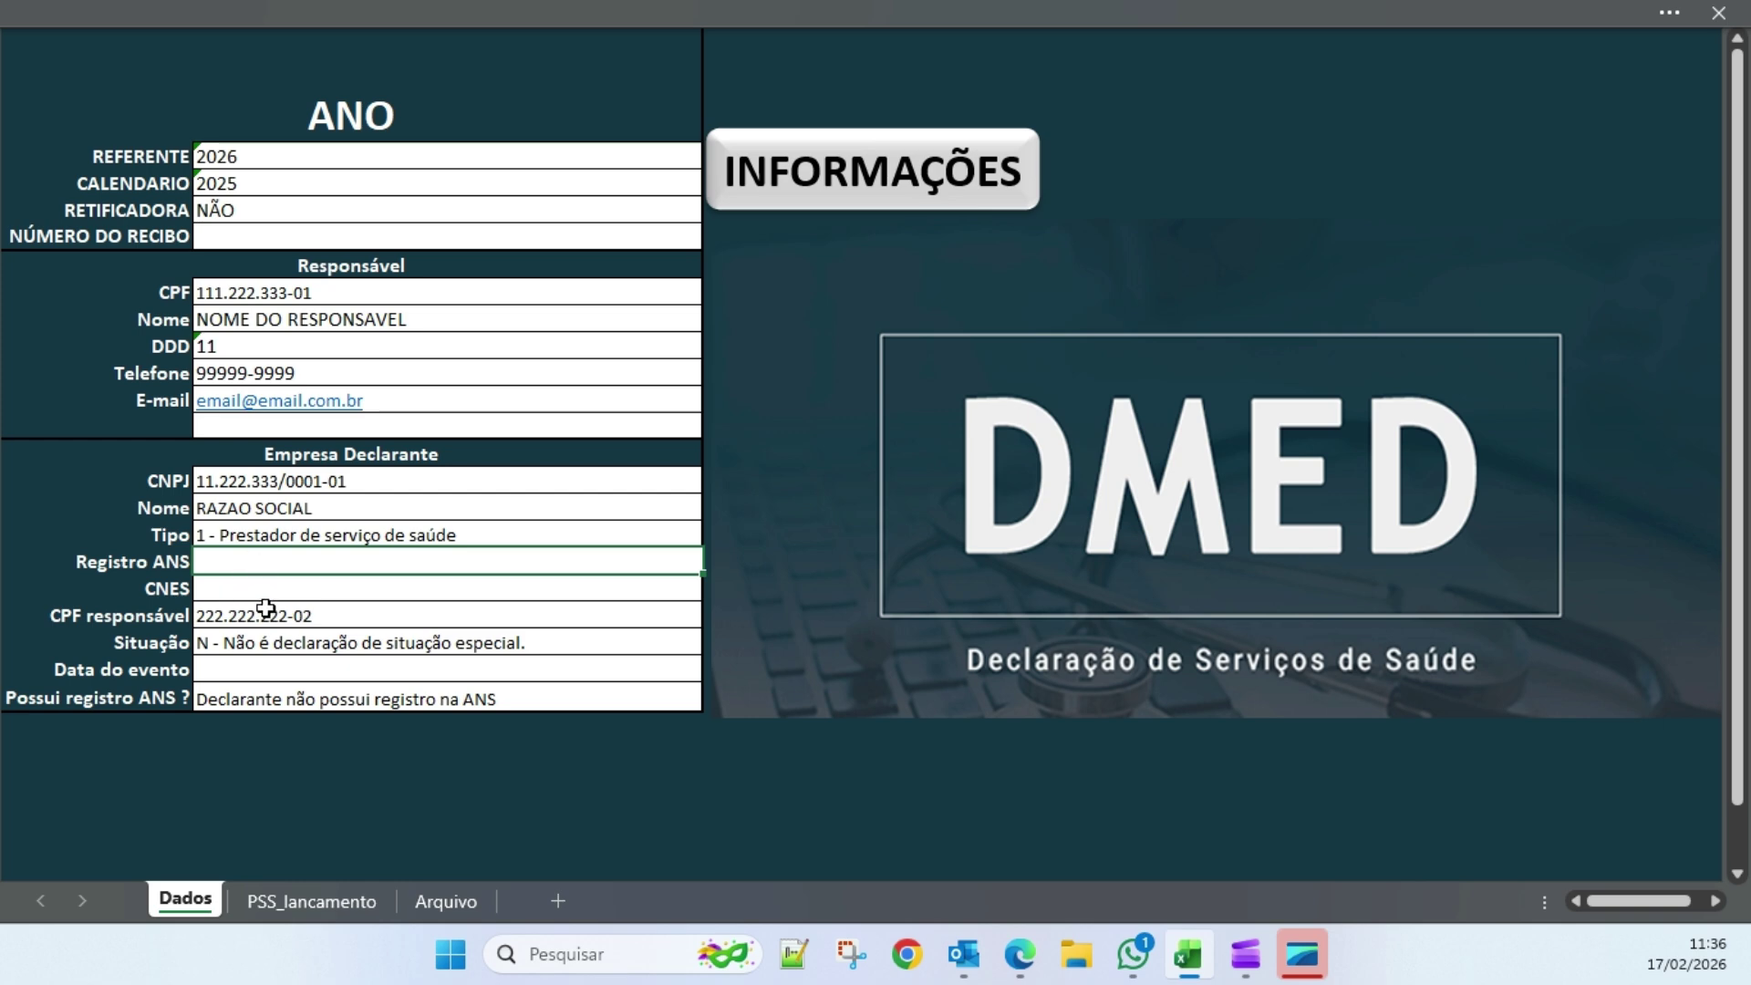
pyautogui.click(317, 584)
pyautogui.click(339, 615)
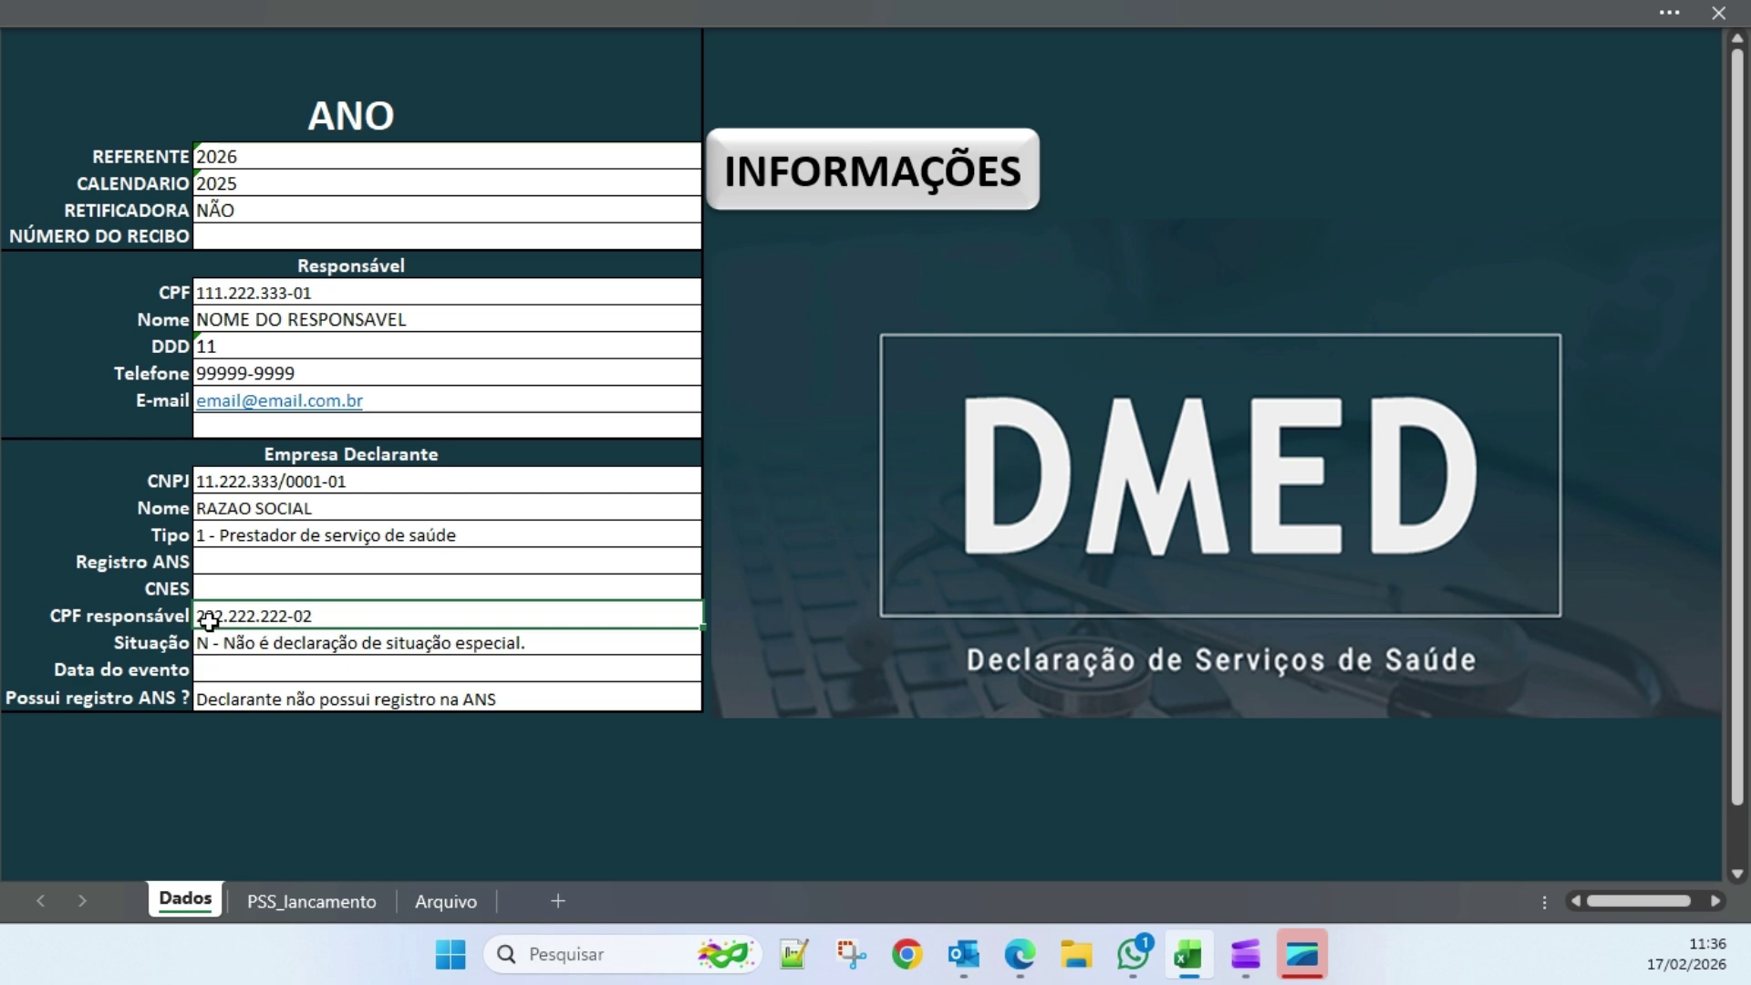
pyautogui.click(202, 649)
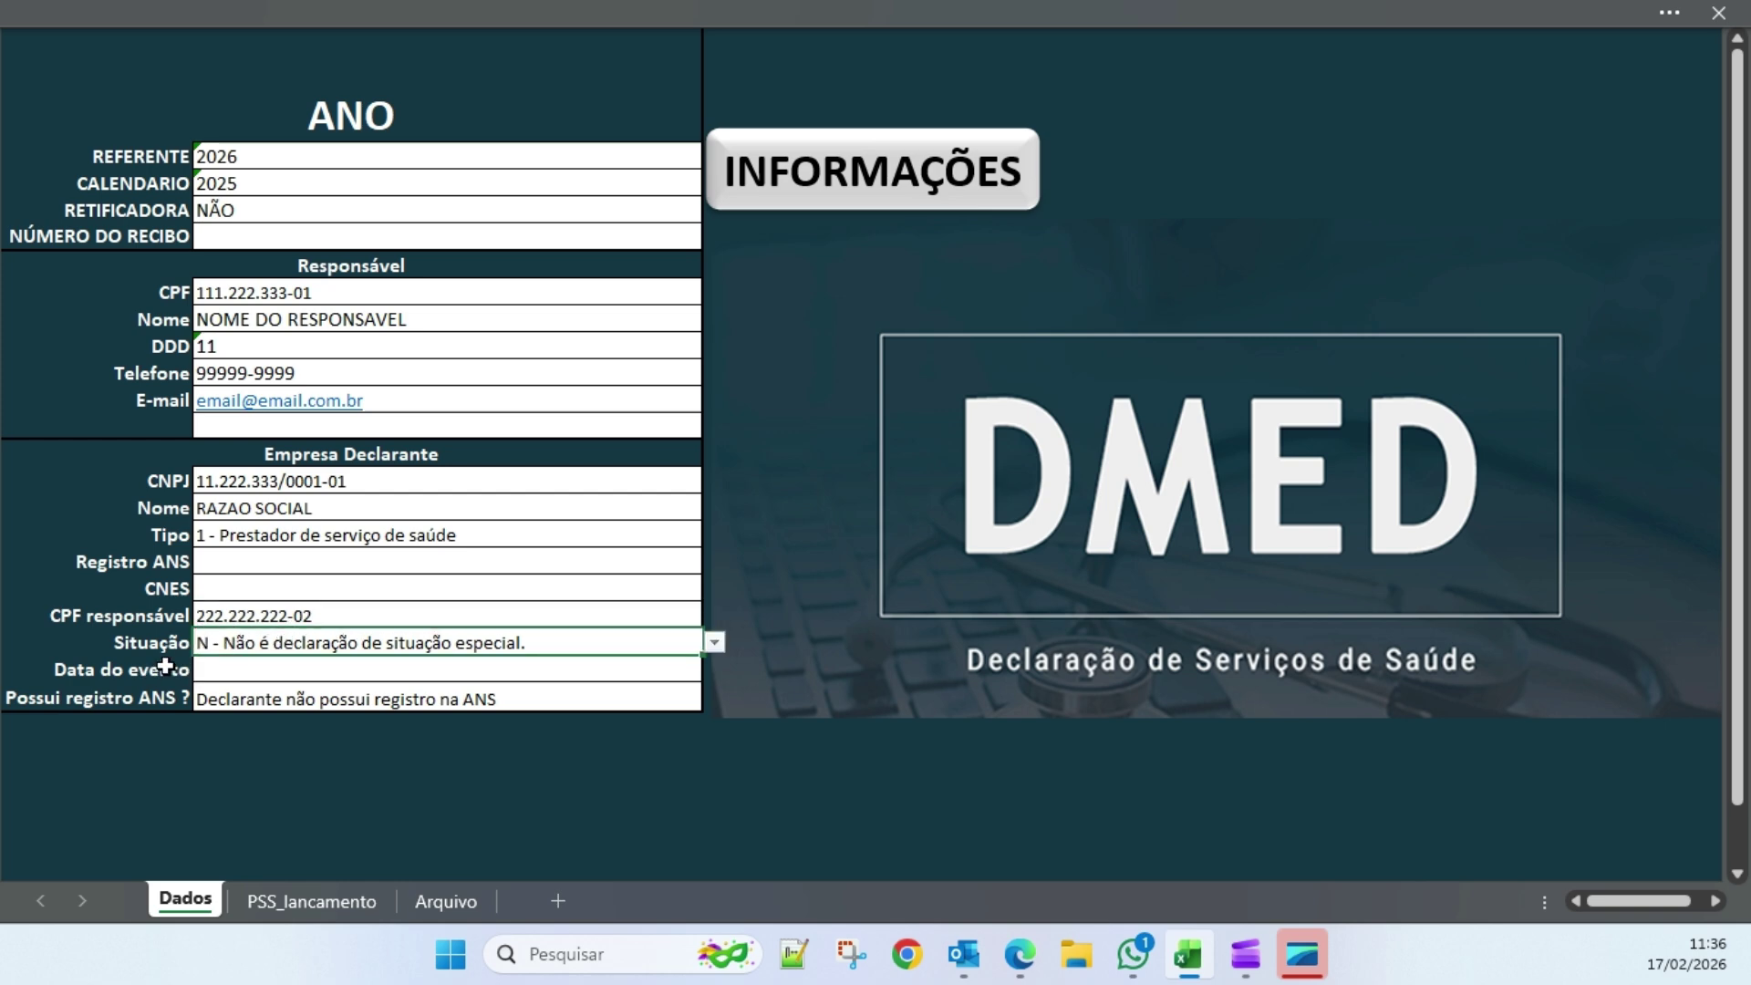
pyautogui.click(714, 643)
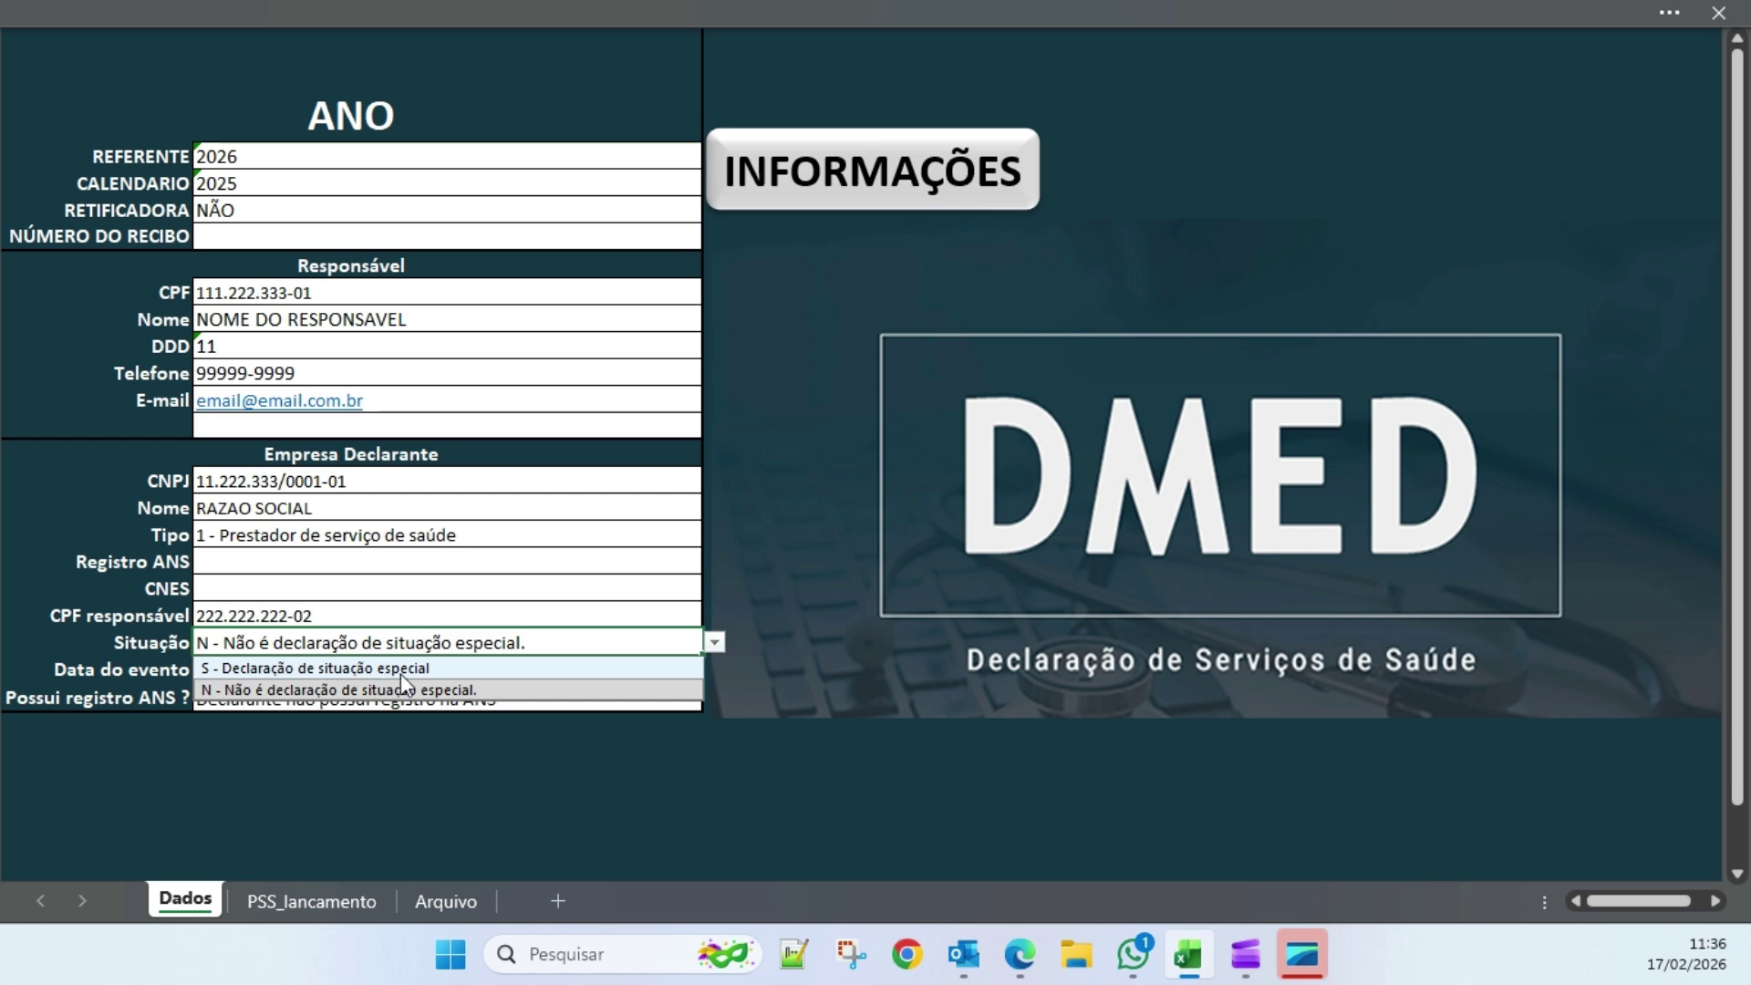
pyautogui.click(360, 645)
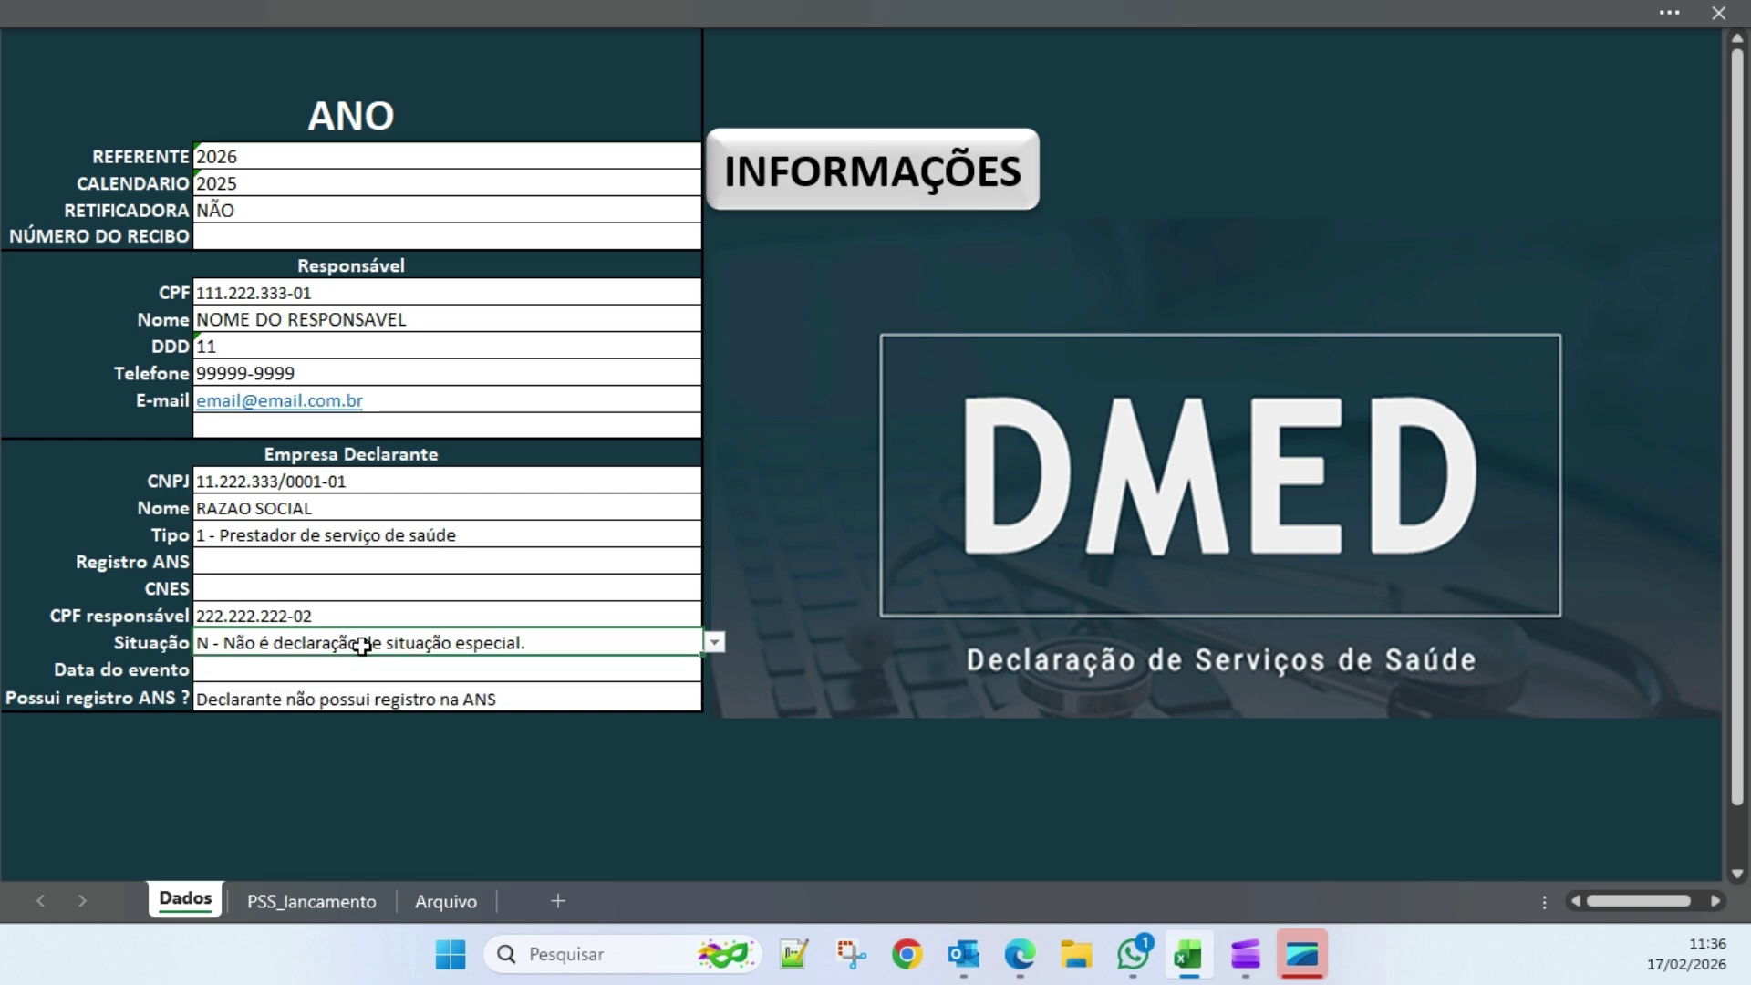
# - Check the Data do evento field and set "Possui registro ANS ?" to "Declarante não possui registro na ANS"
pyautogui.click(292, 672)
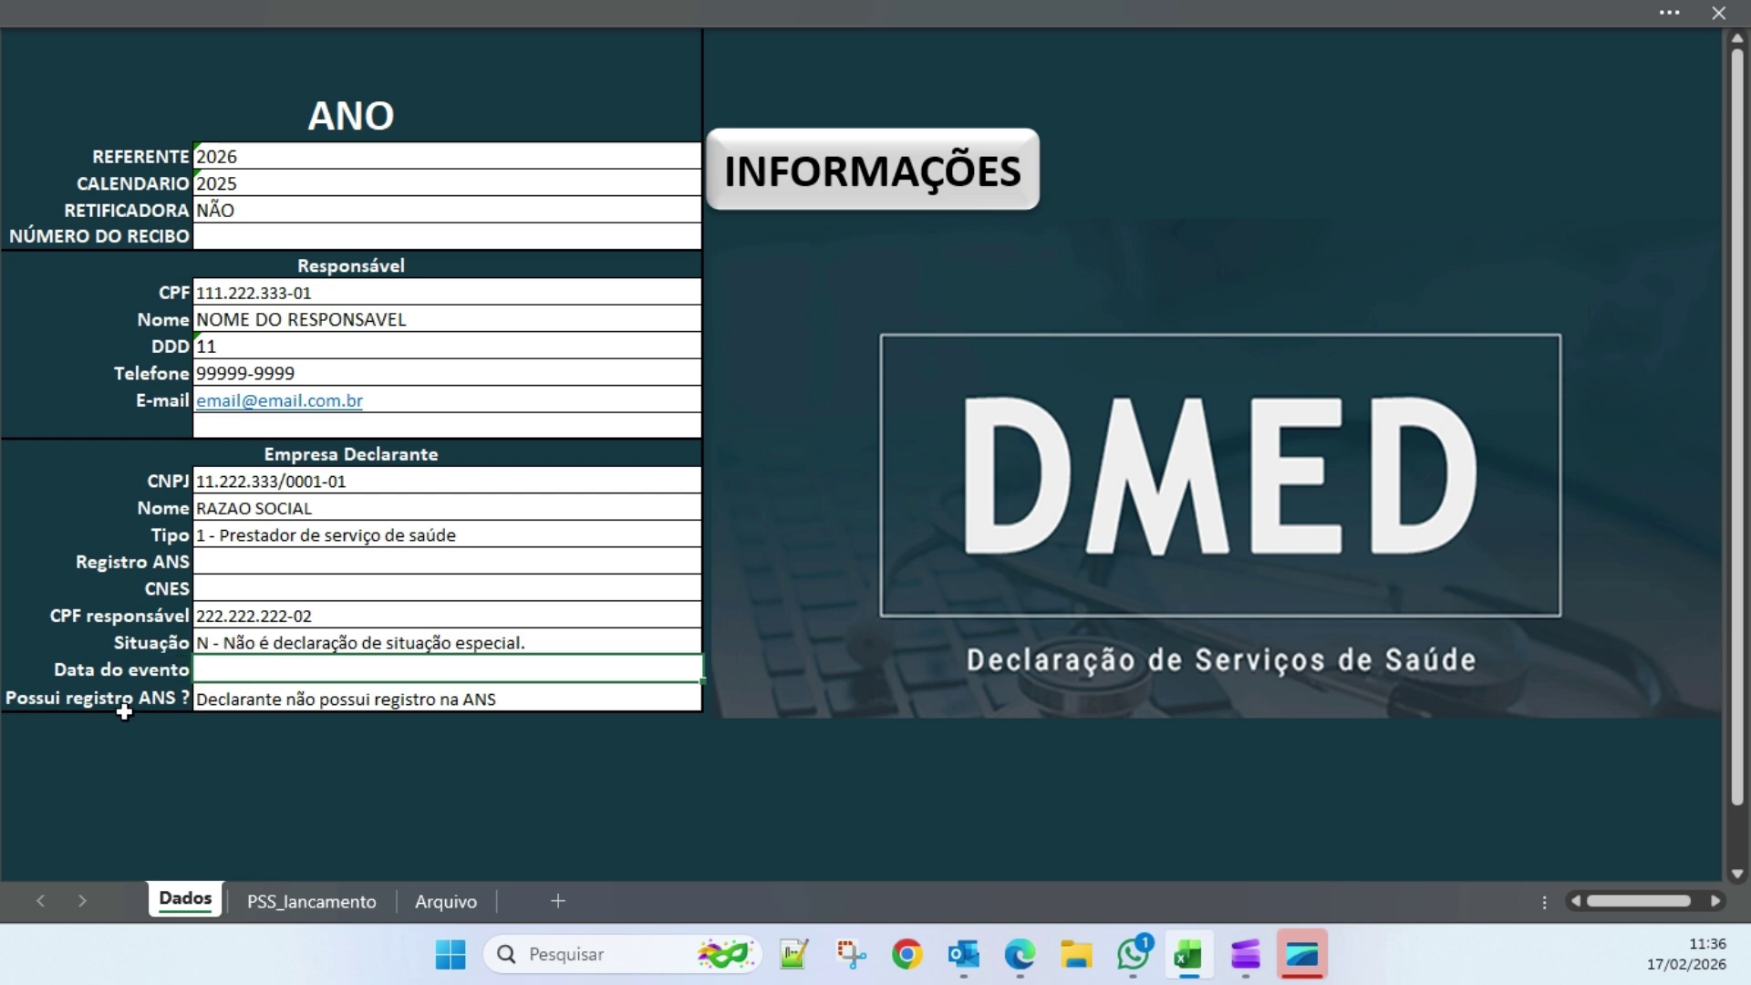
pyautogui.click(552, 699)
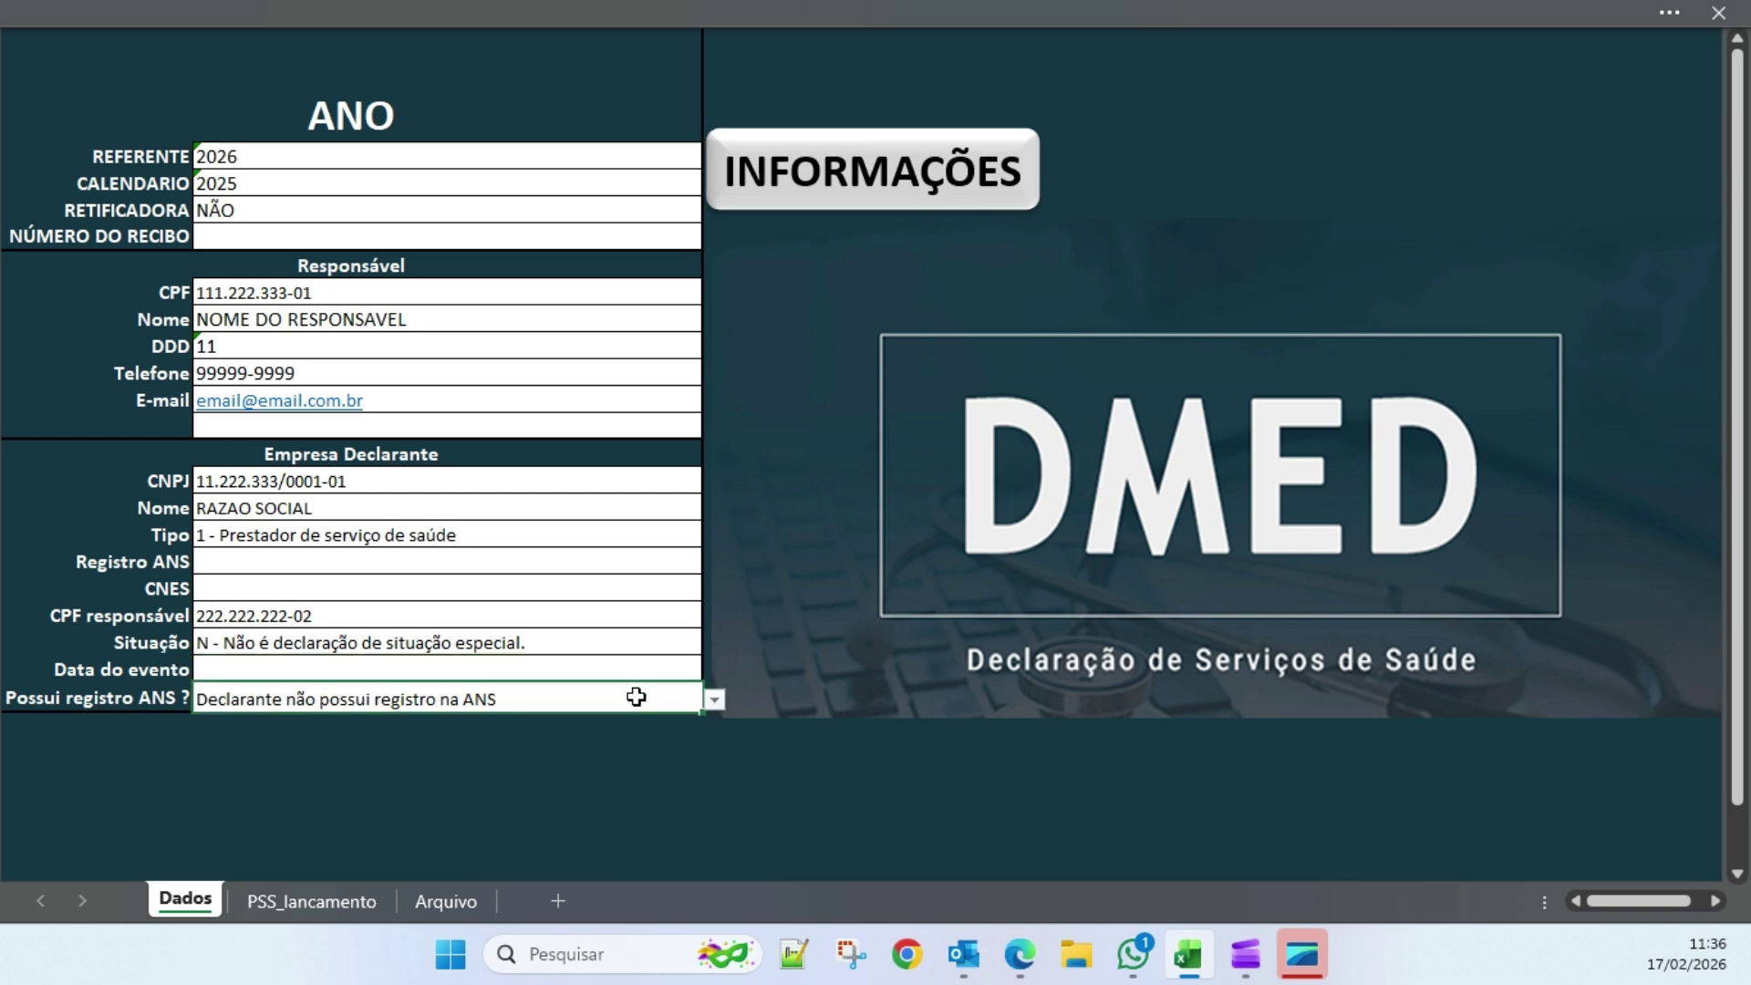
pyautogui.click(713, 701)
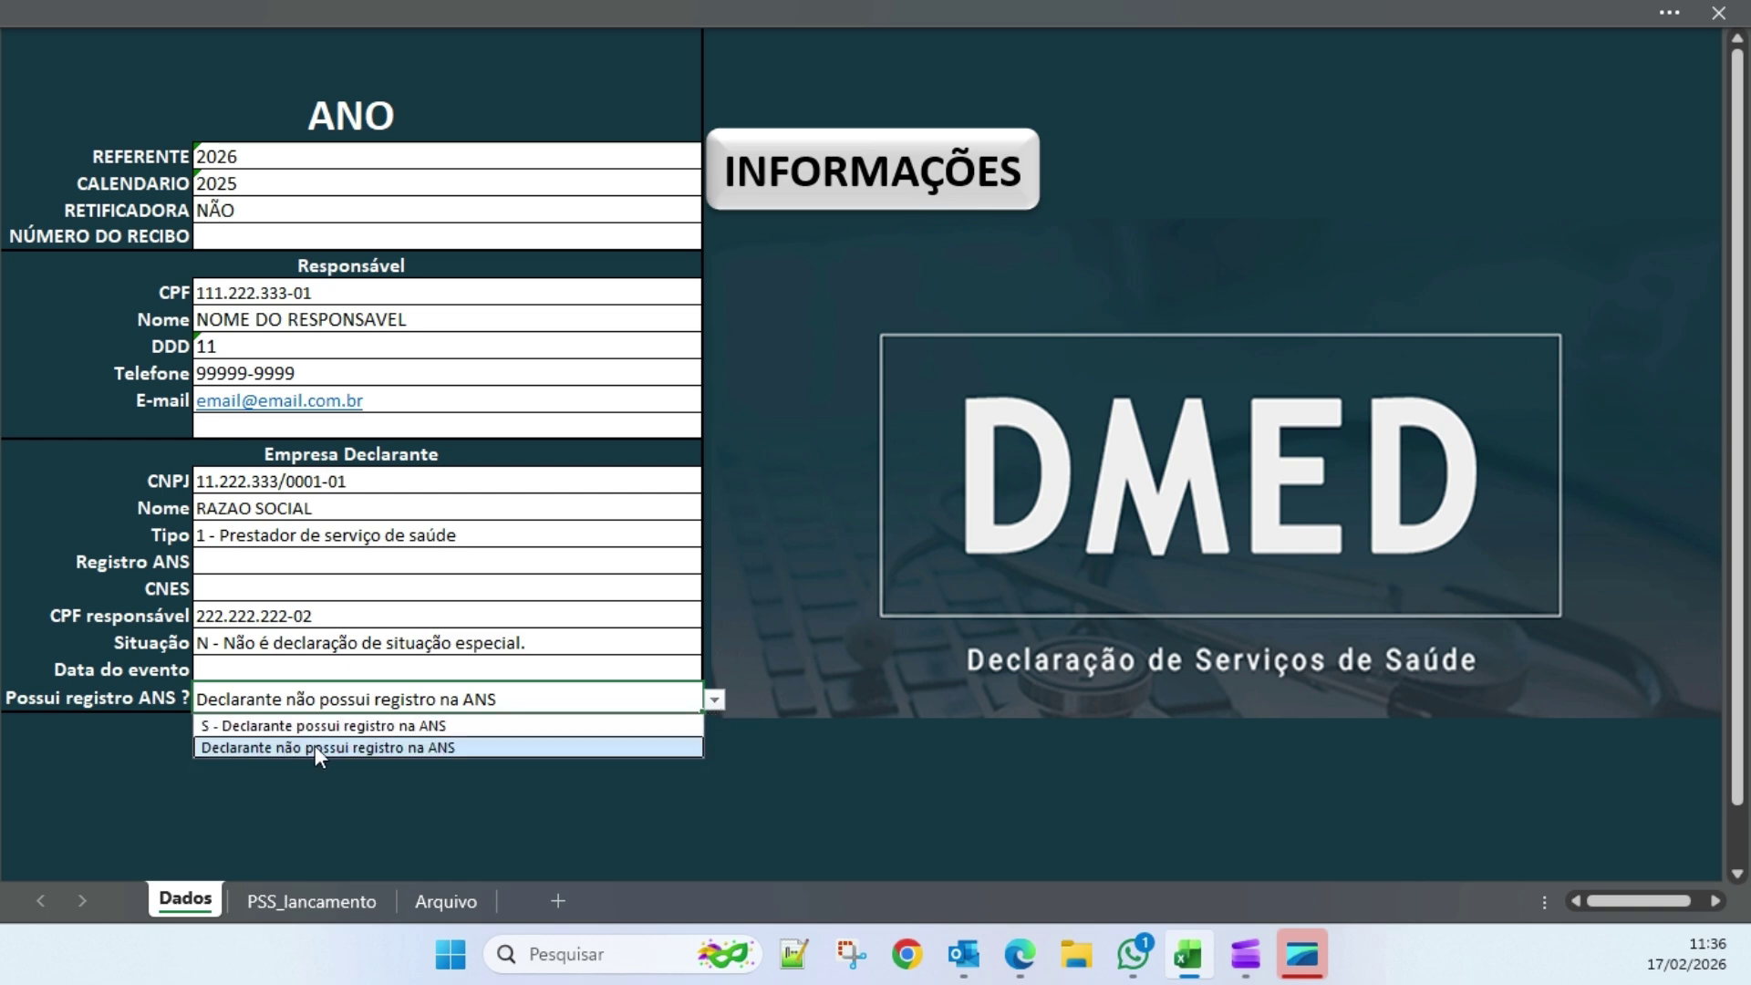
pyautogui.click(315, 748)
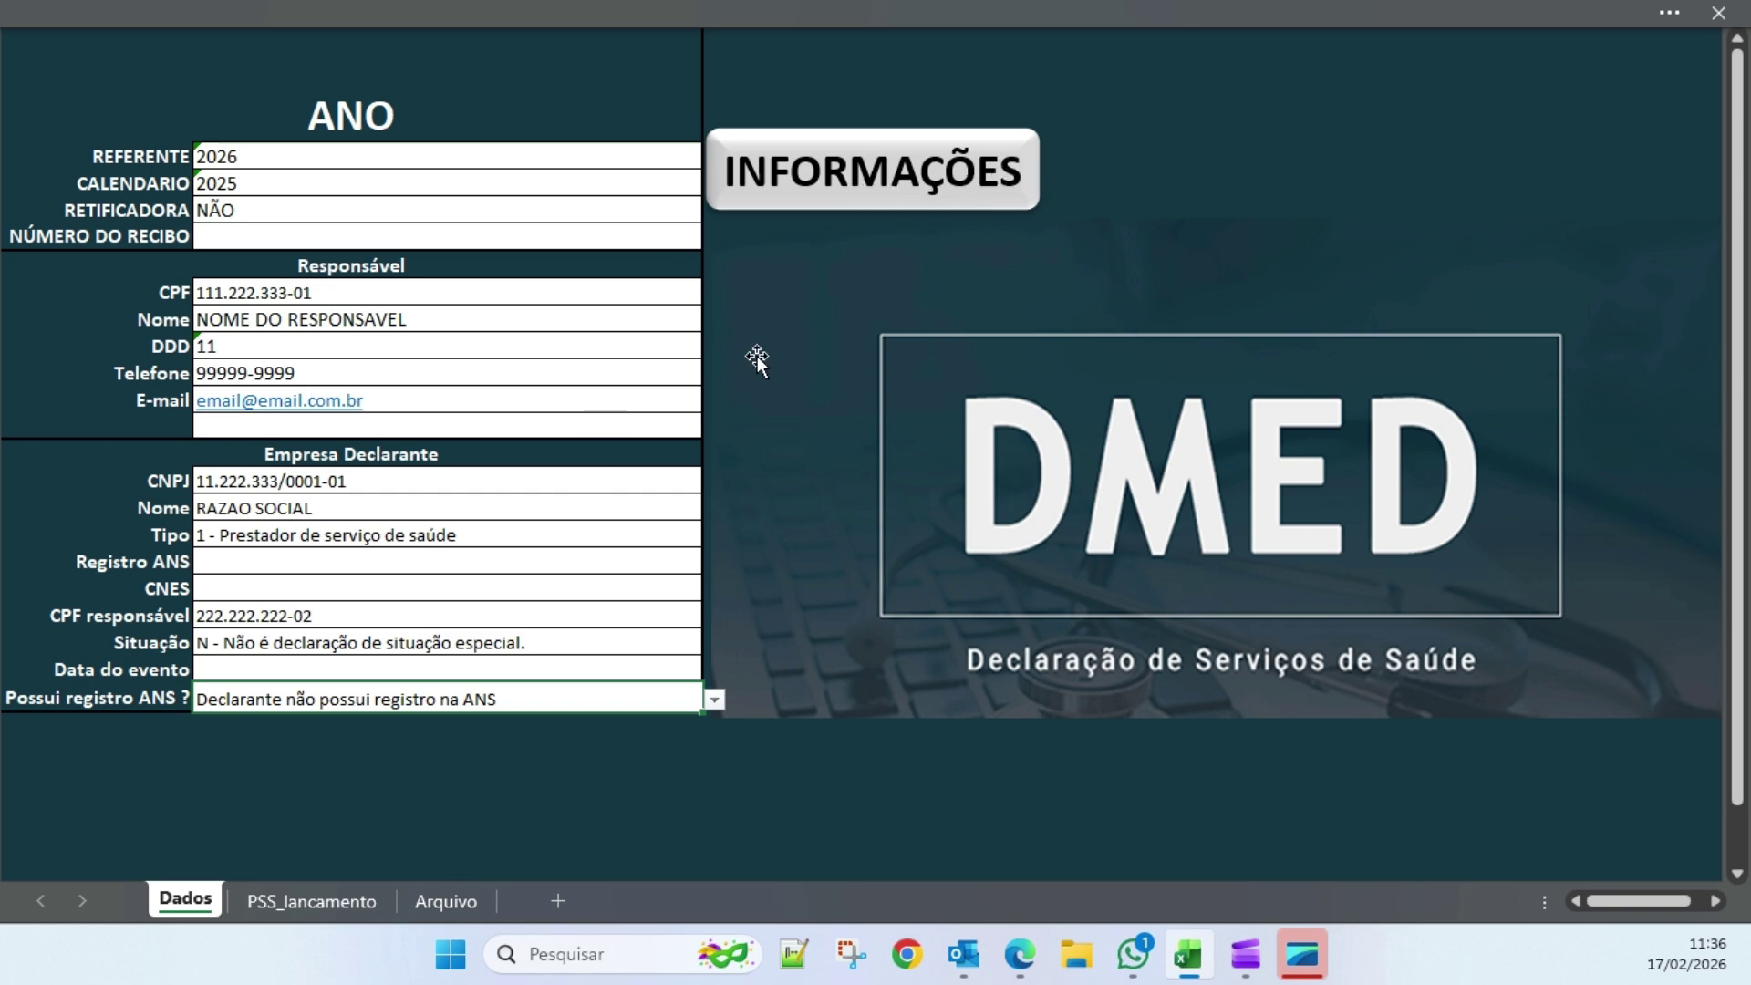
# - Open the PSS_lancamento sheet and examine the CPF do responsavel, Nome and Valor pago no ano columns
pyautogui.click(806, 182)
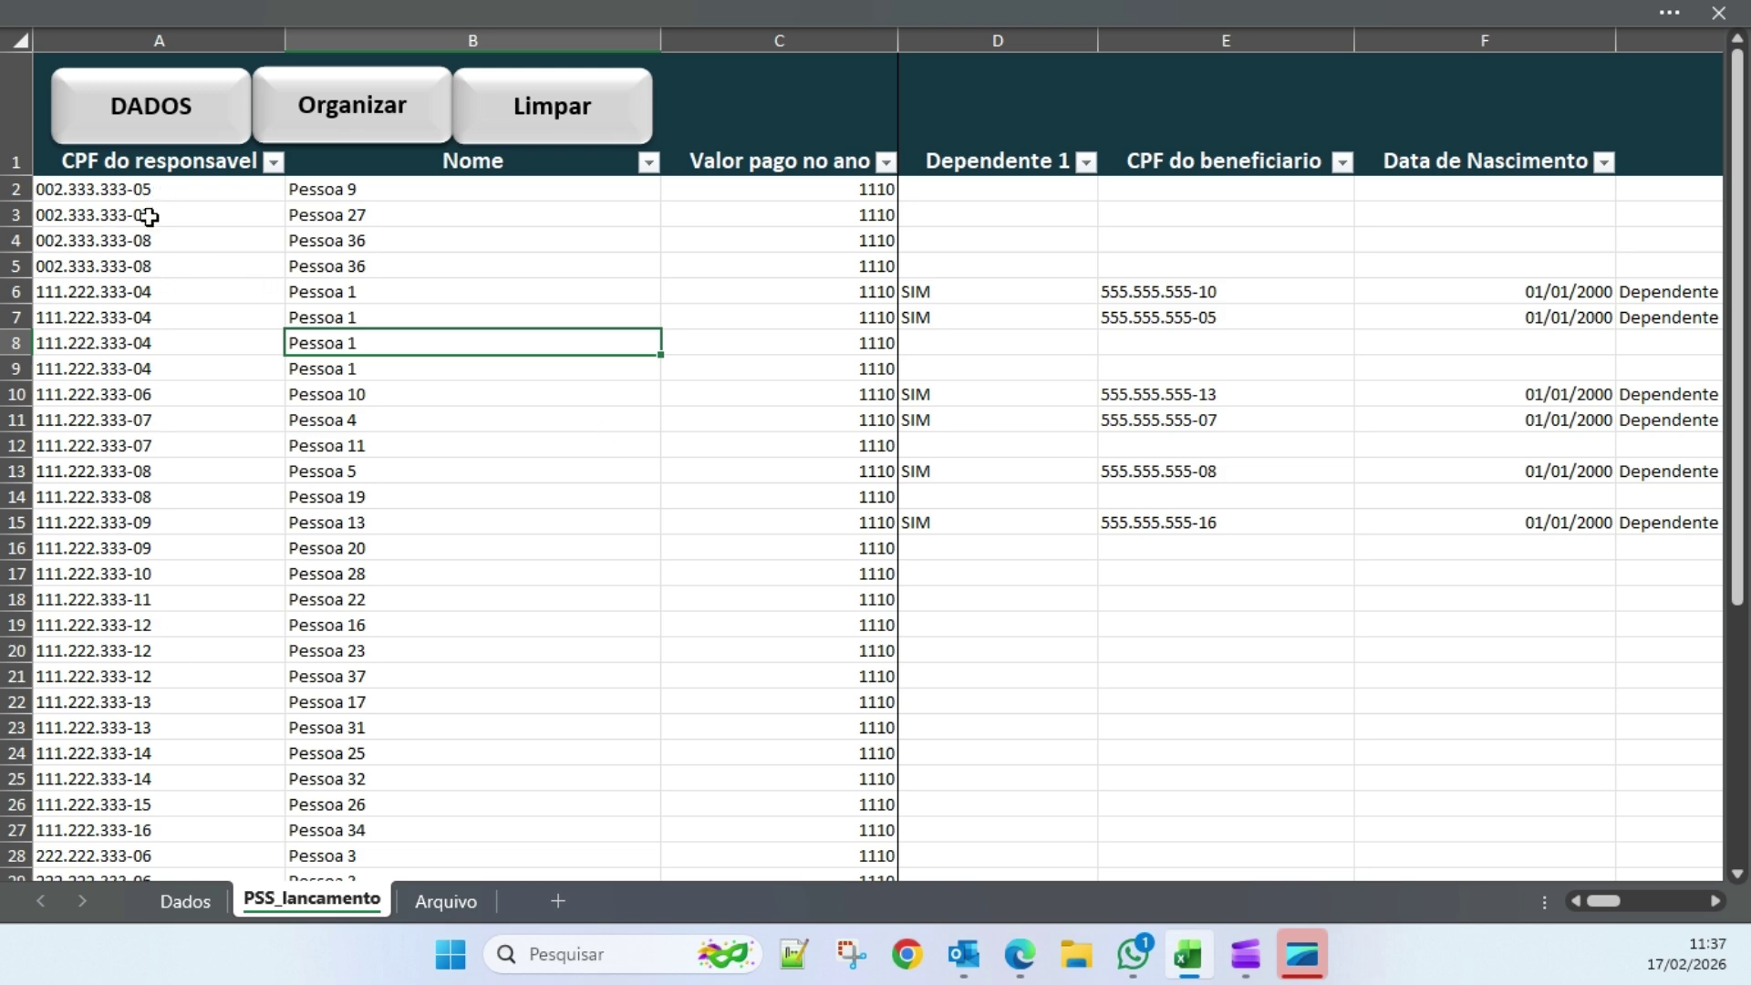
pyautogui.moveTo(157, 190); pyautogui.dragTo(140, 570)
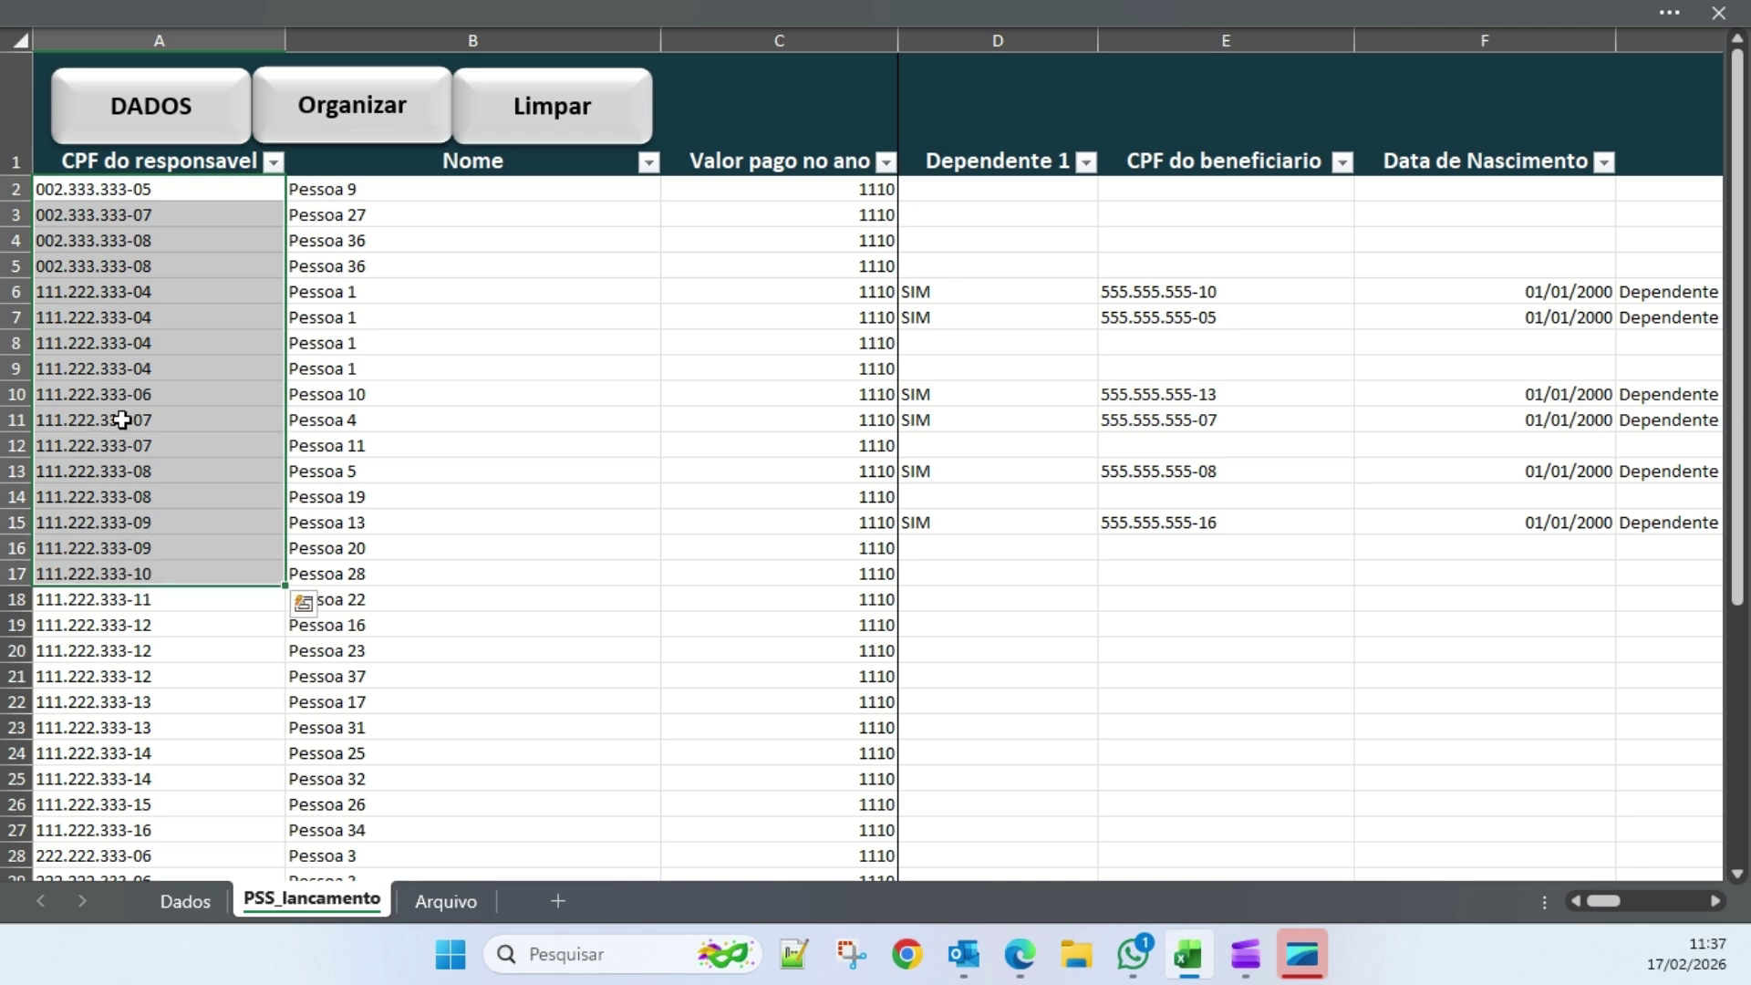
pyautogui.moveTo(402, 188); pyautogui.dragTo(364, 572)
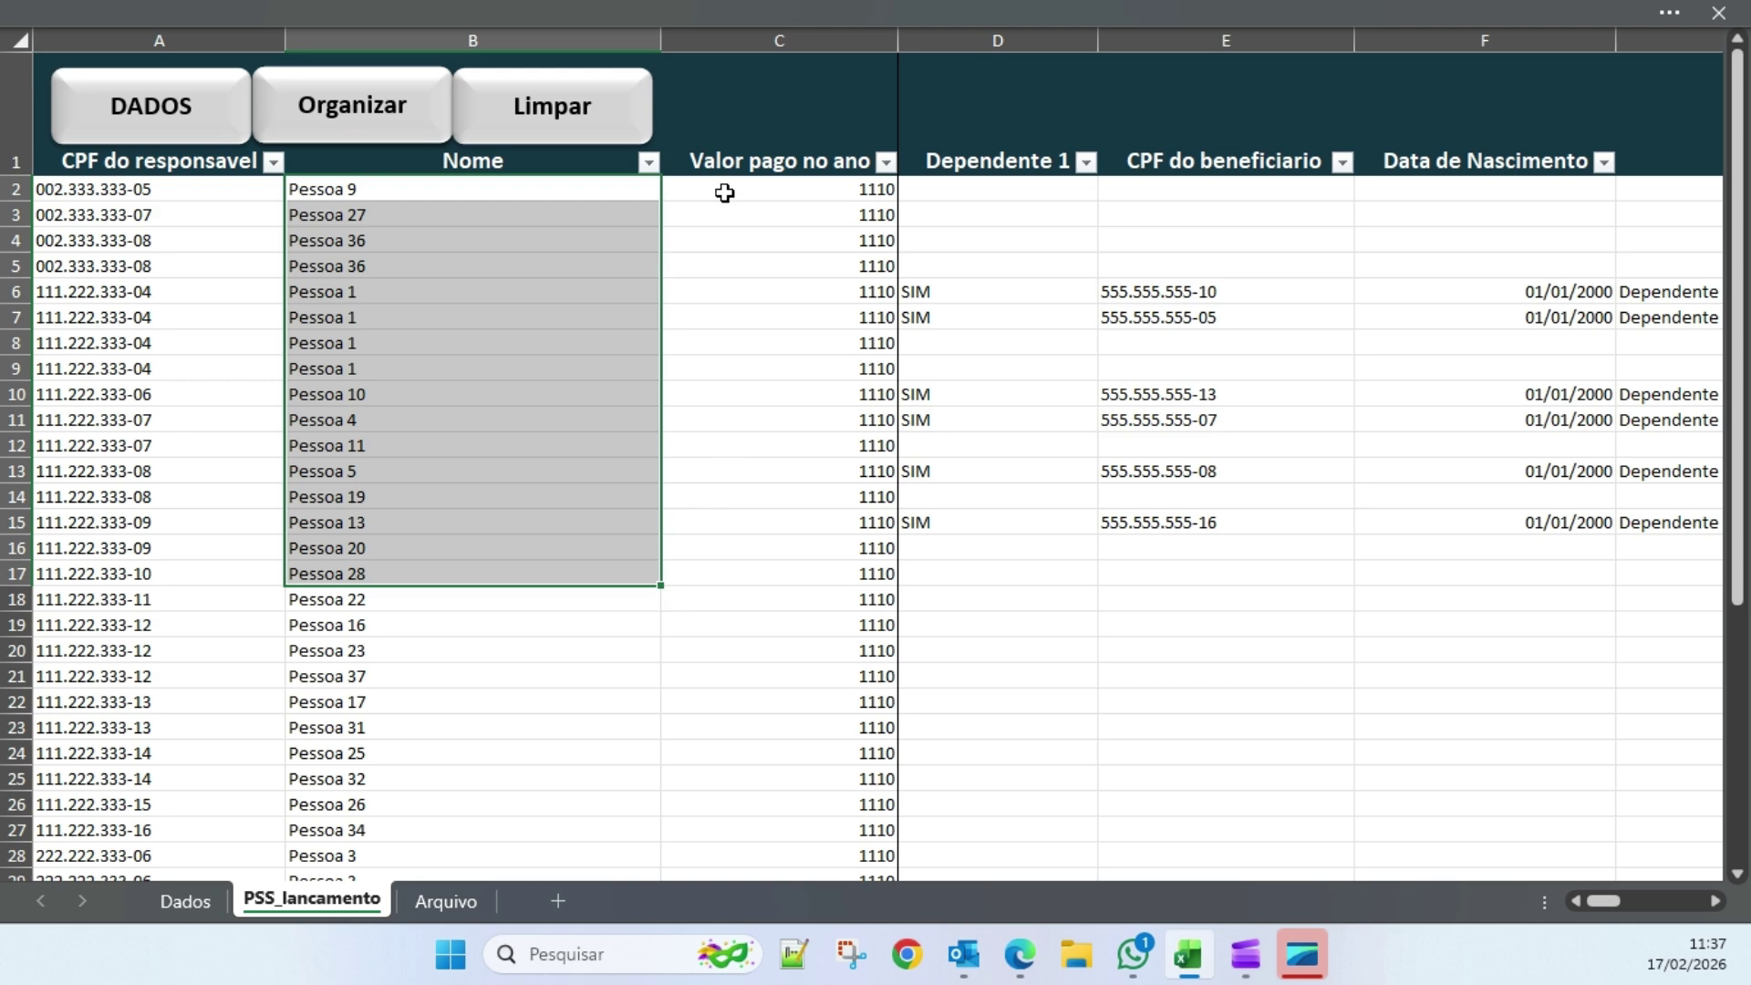
pyautogui.moveTo(723, 188); pyautogui.dragTo(701, 650)
pyautogui.click(744, 566)
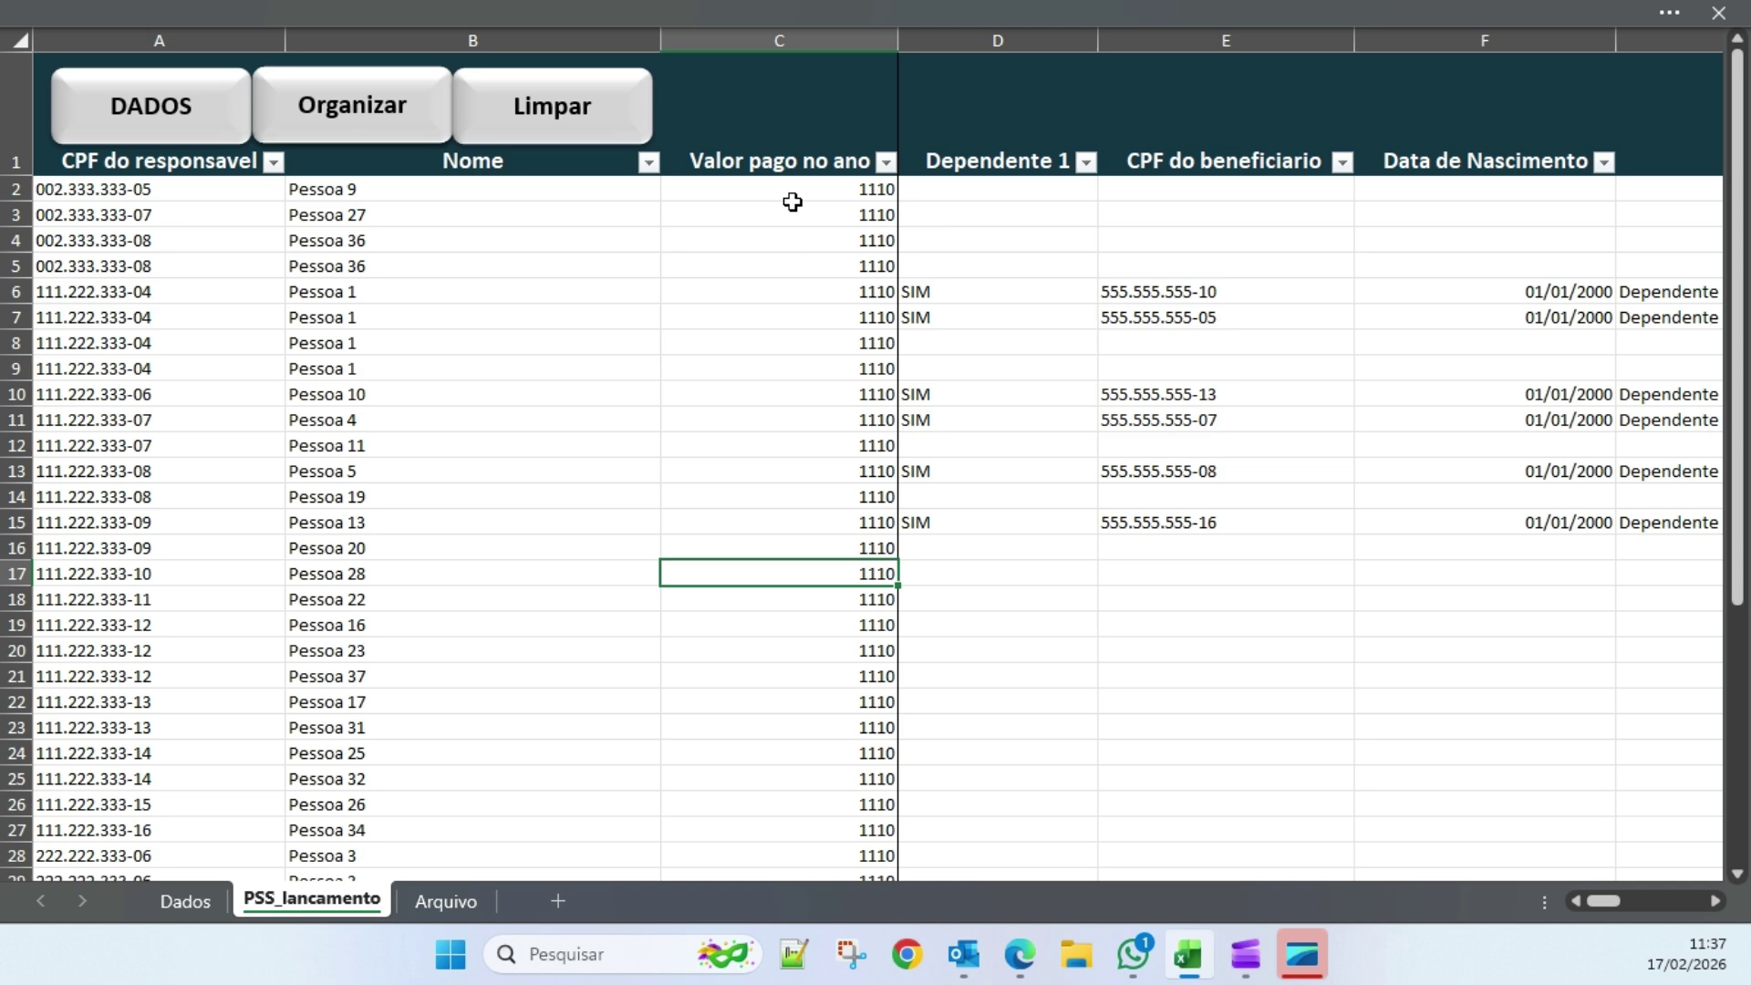
pyautogui.click(779, 161)
pyautogui.click(818, 447)
pyautogui.click(820, 492)
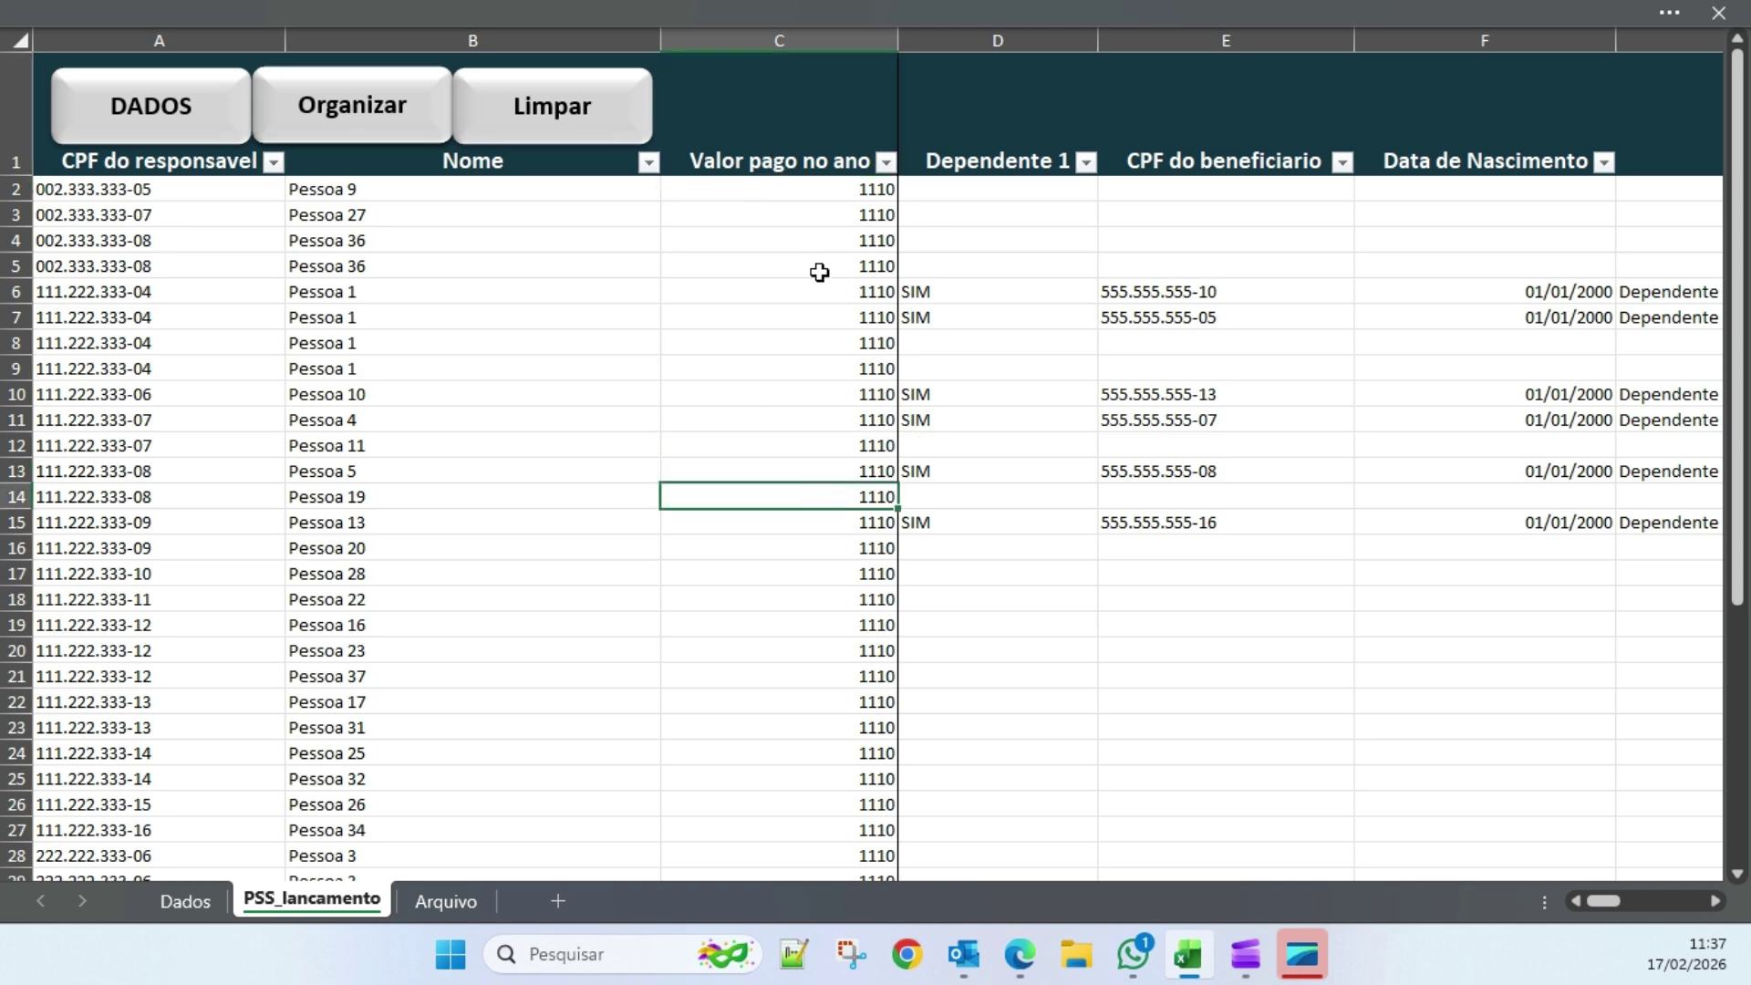
pyautogui.click(782, 43)
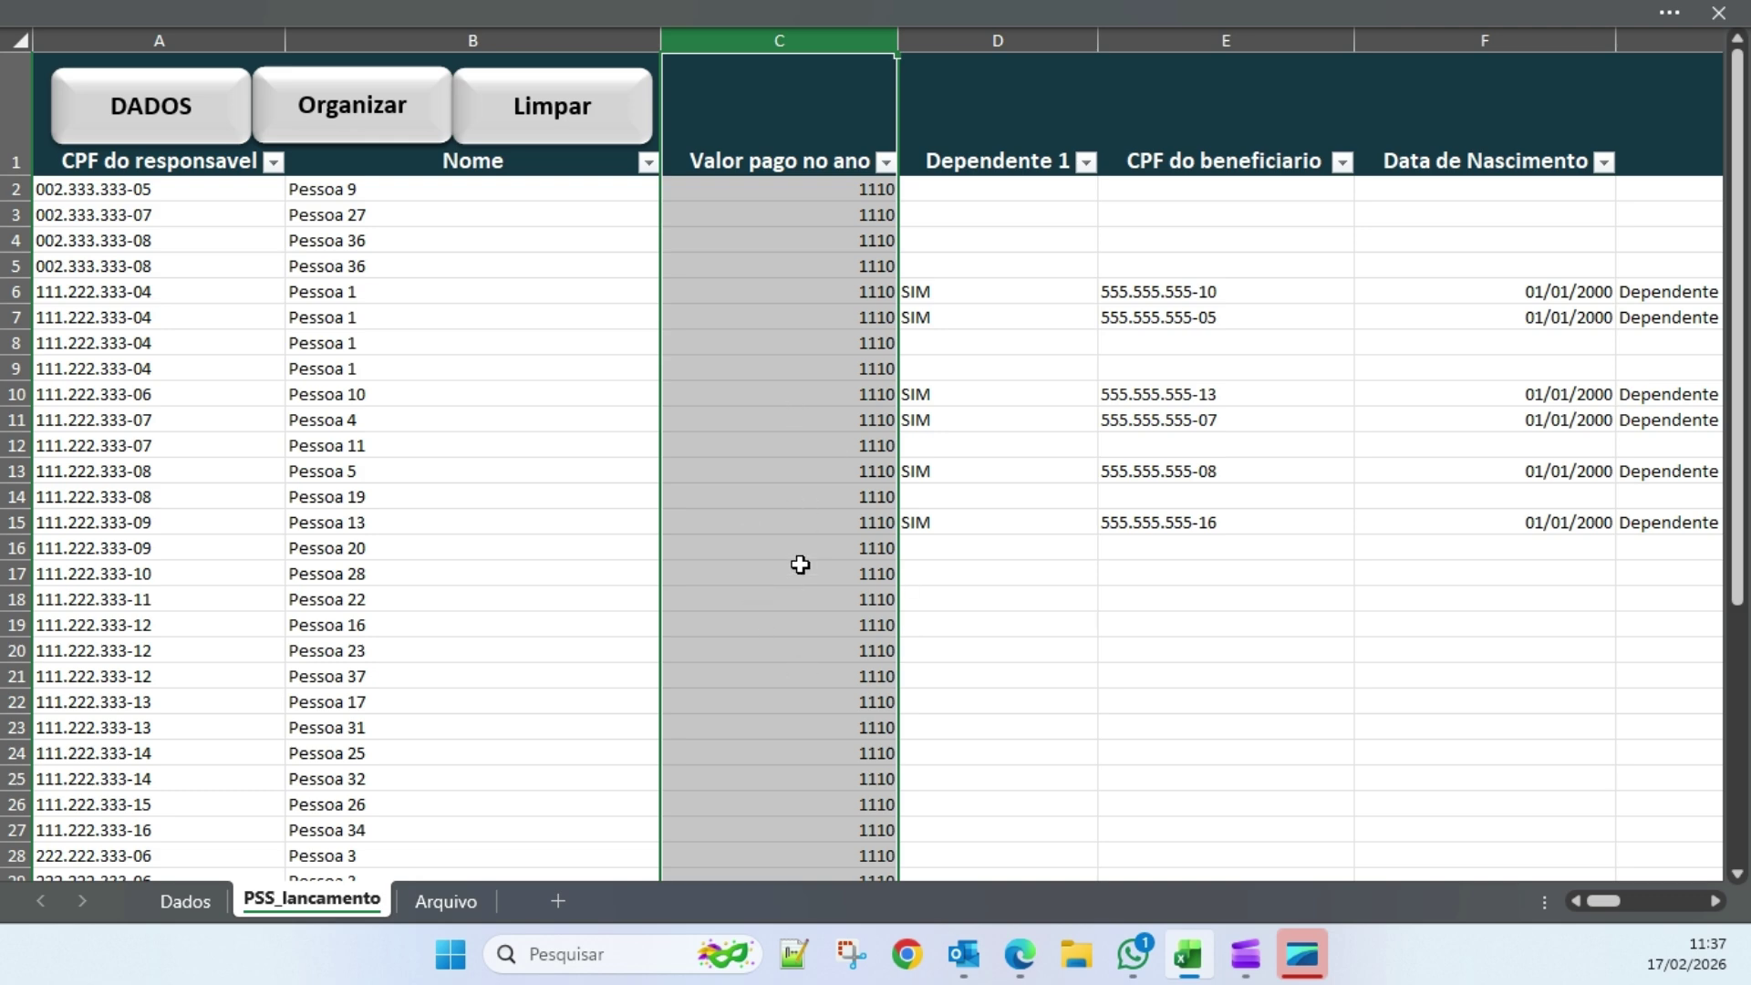
pyautogui.click(810, 415)
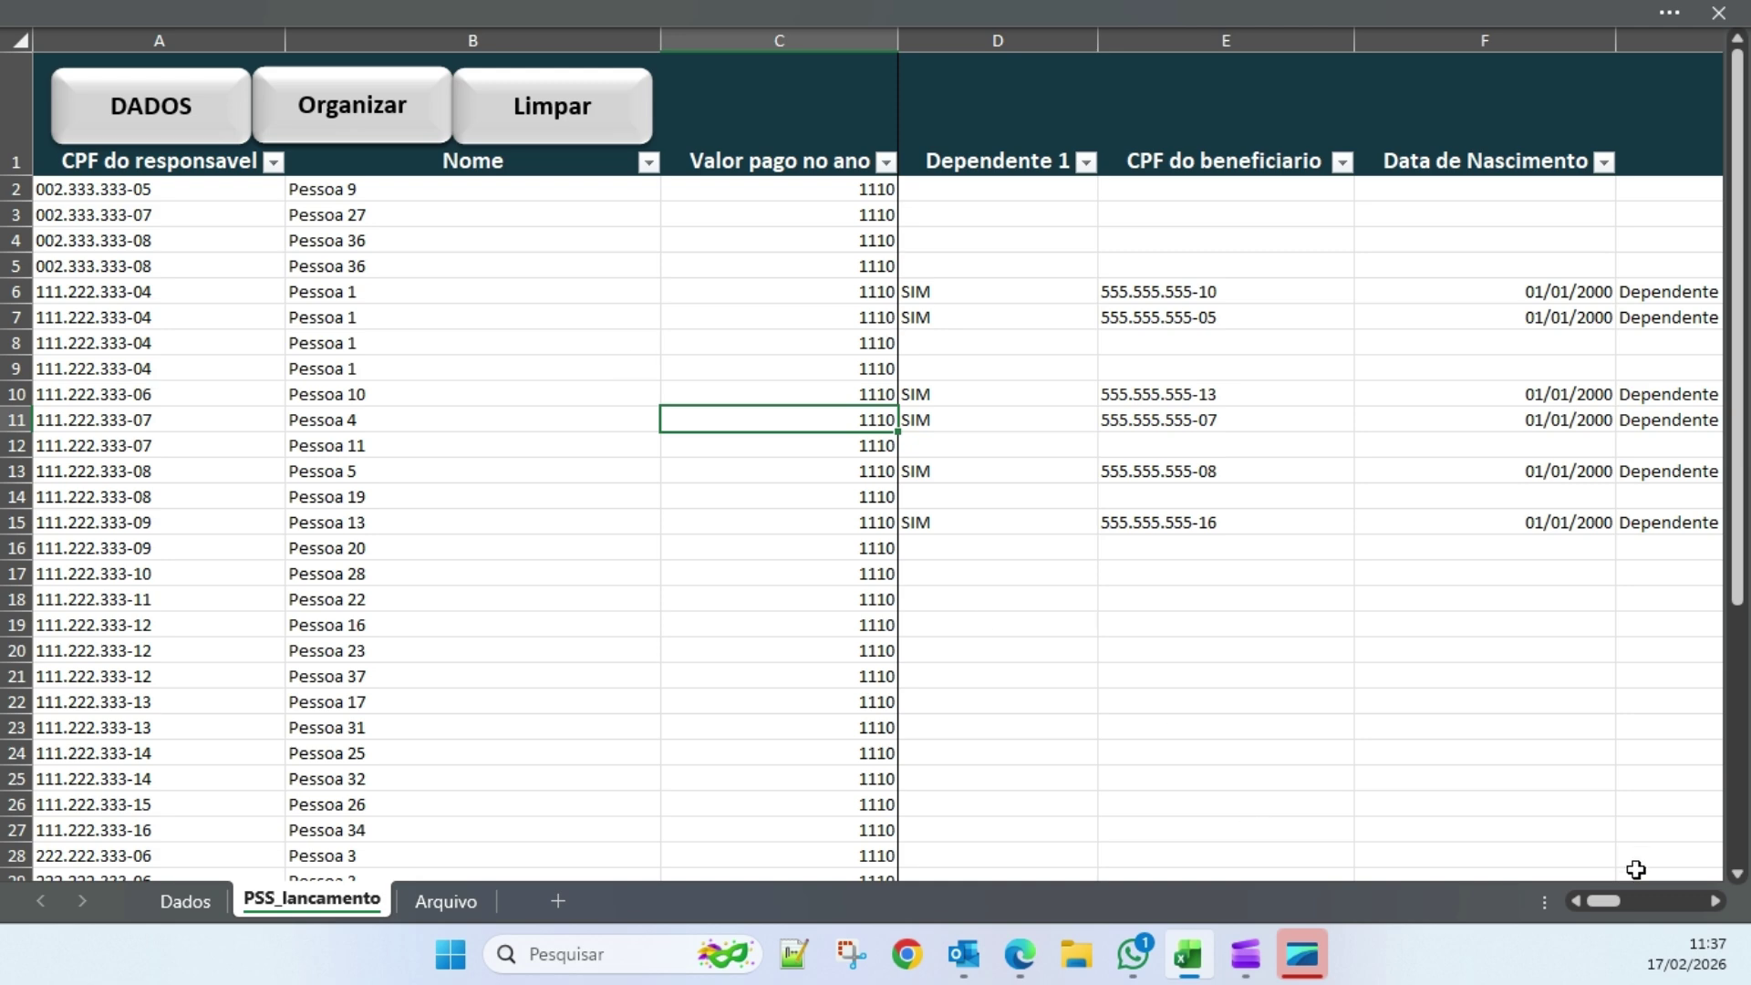
# - Examine the Dependente 1 columns for the payer in row 6, from the SIM flag through the amount paid
pyautogui.moveTo(1602, 901); pyautogui.dragTo(1607, 901)
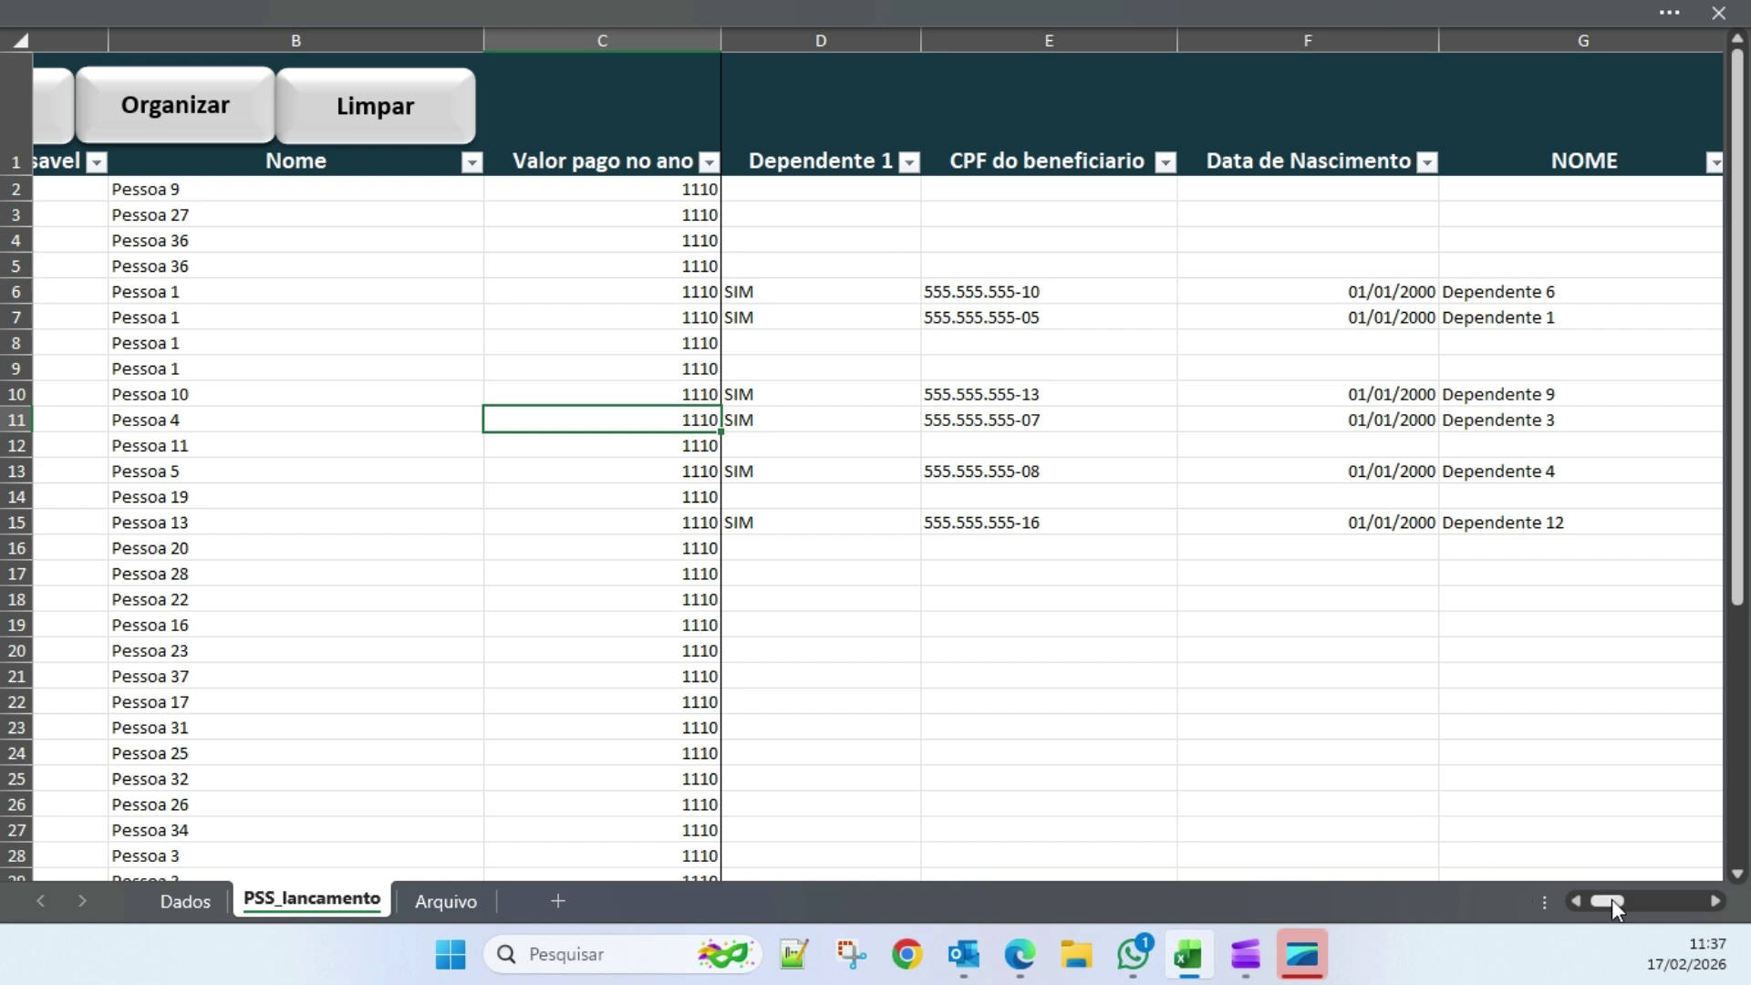
pyautogui.click(757, 290)
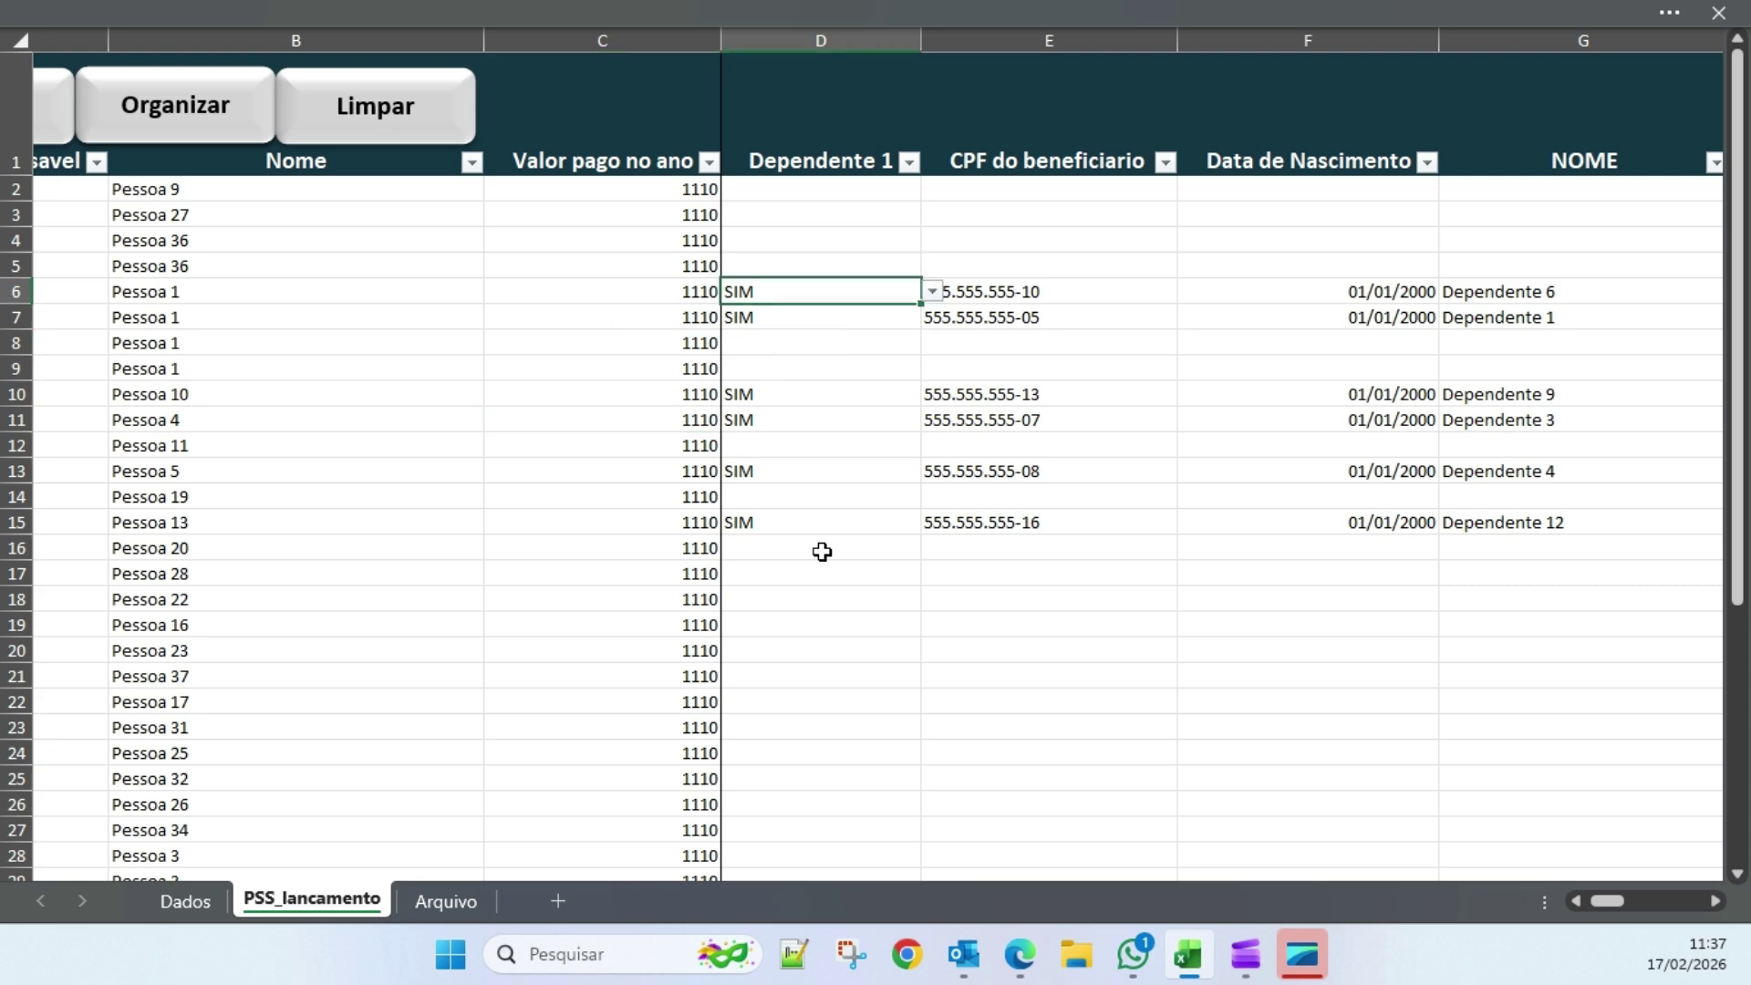
pyautogui.moveTo(1607, 900); pyautogui.dragTo(1600, 900)
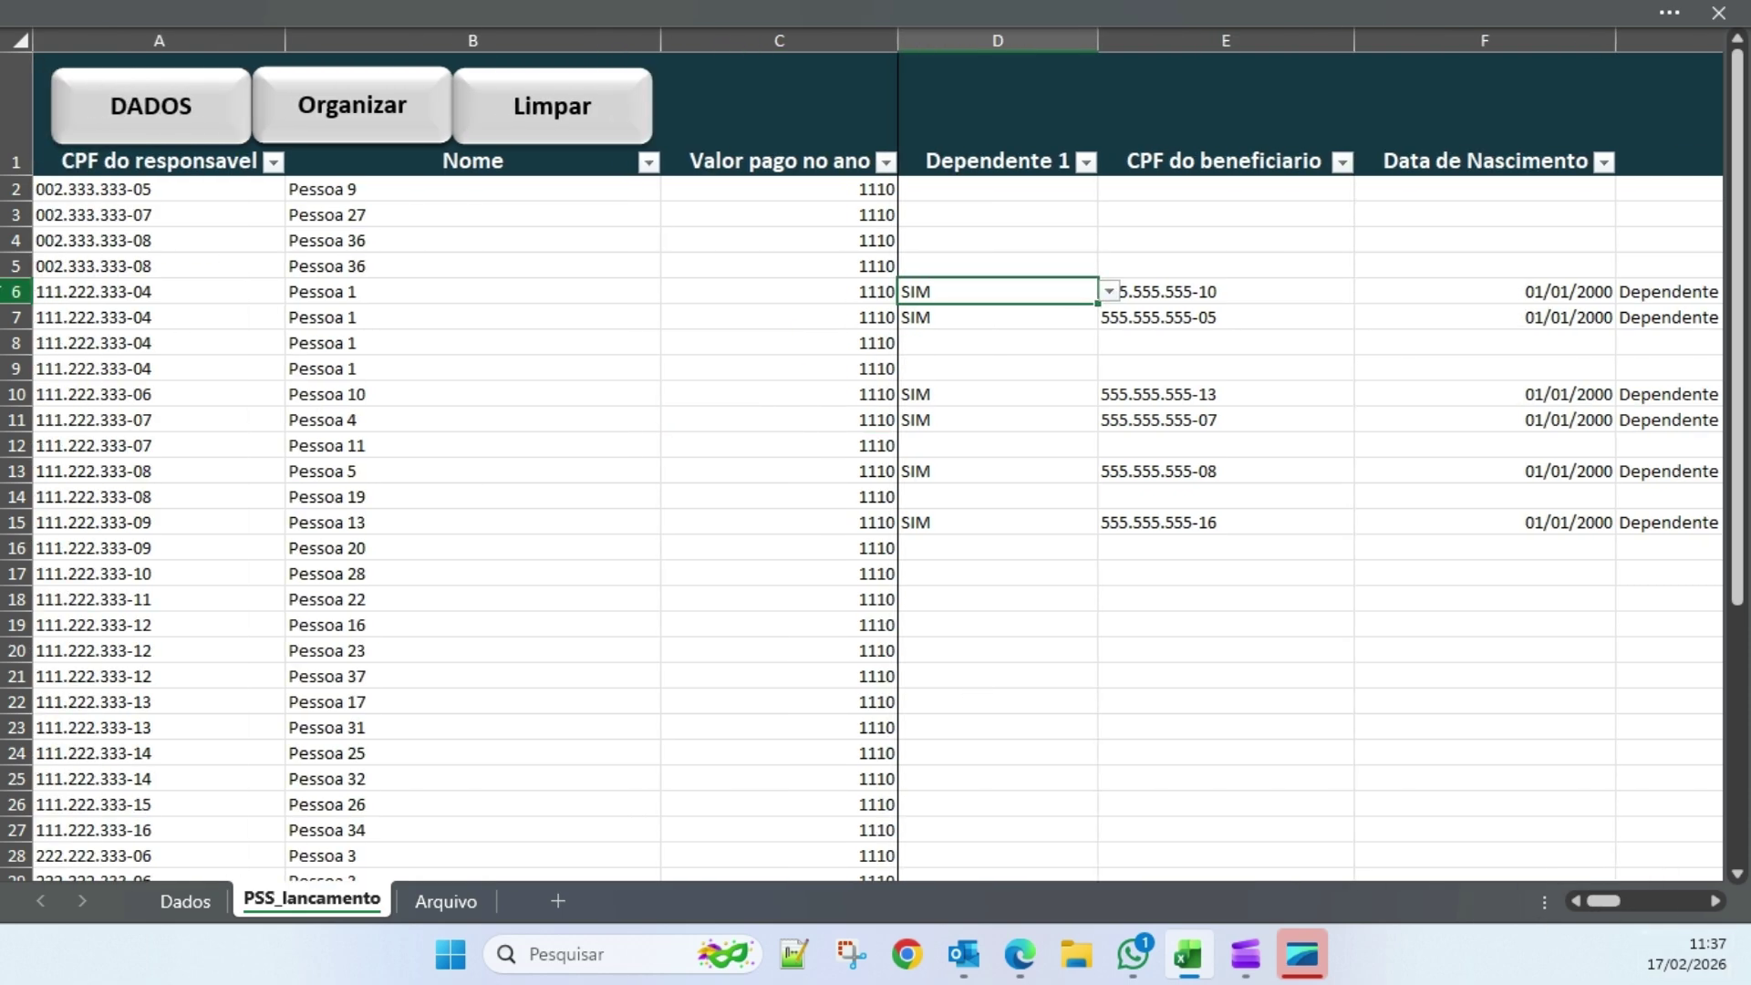
pyautogui.click(19, 291)
pyautogui.click(958, 293)
pyautogui.click(1190, 292)
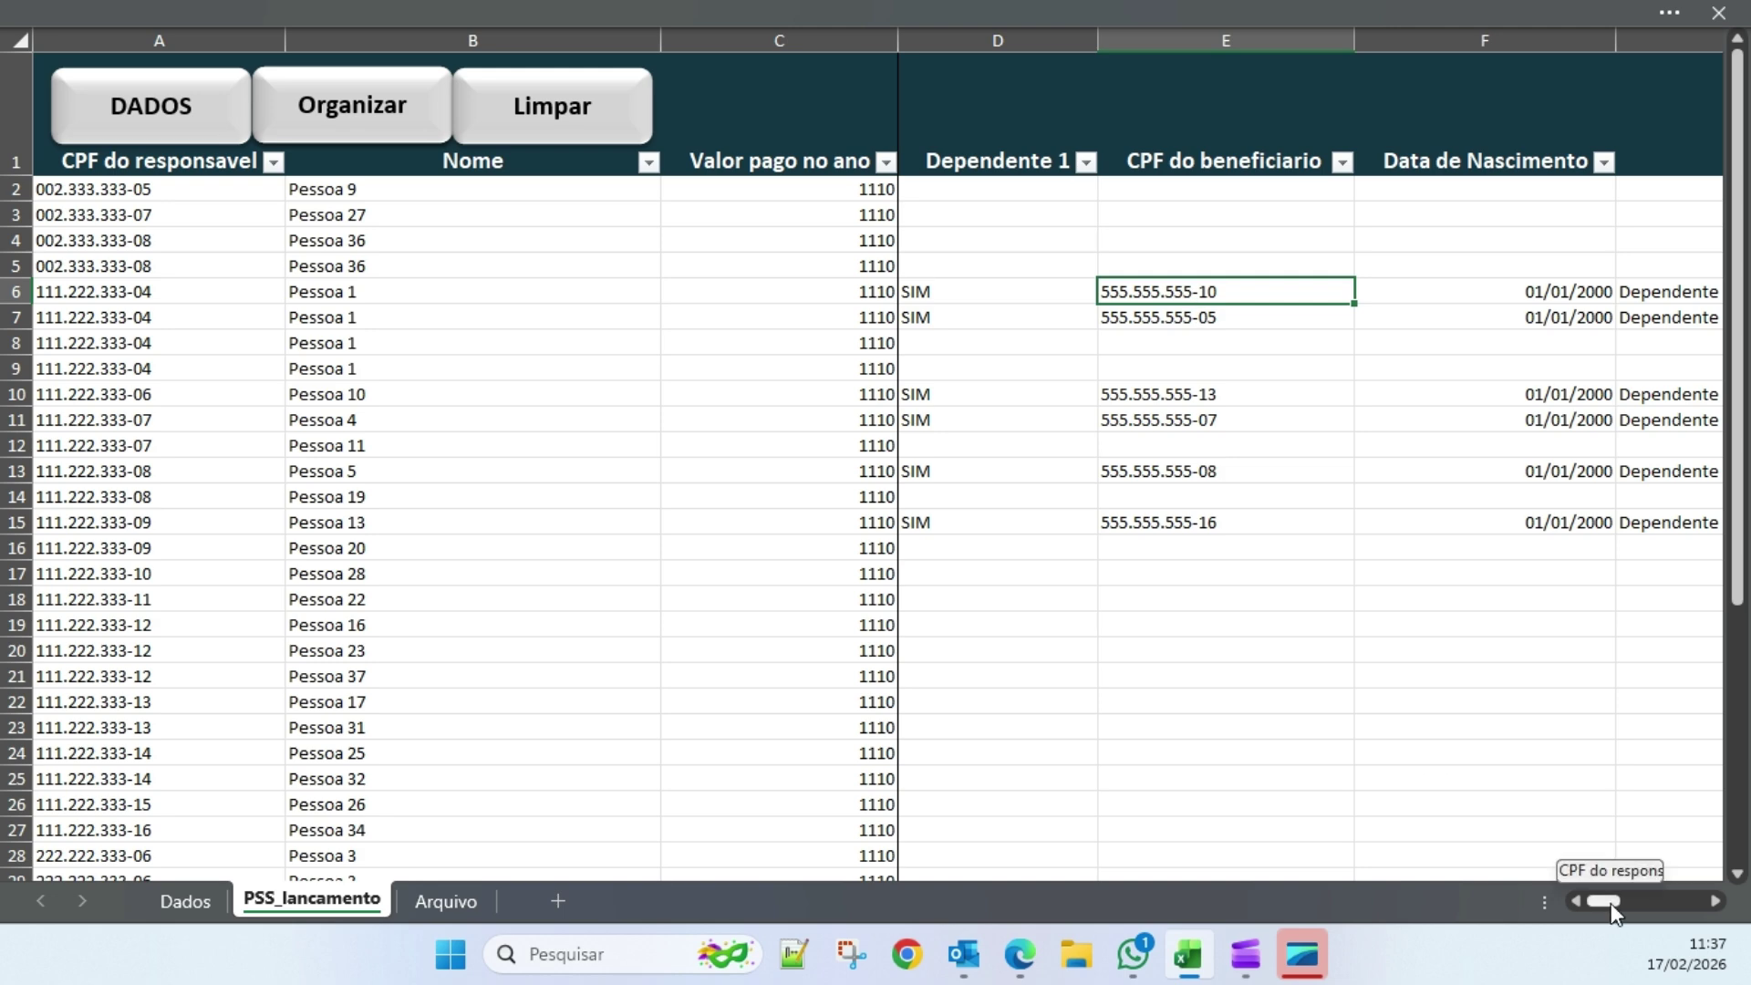
pyautogui.moveTo(1611, 912); pyautogui.dragTo(1627, 903)
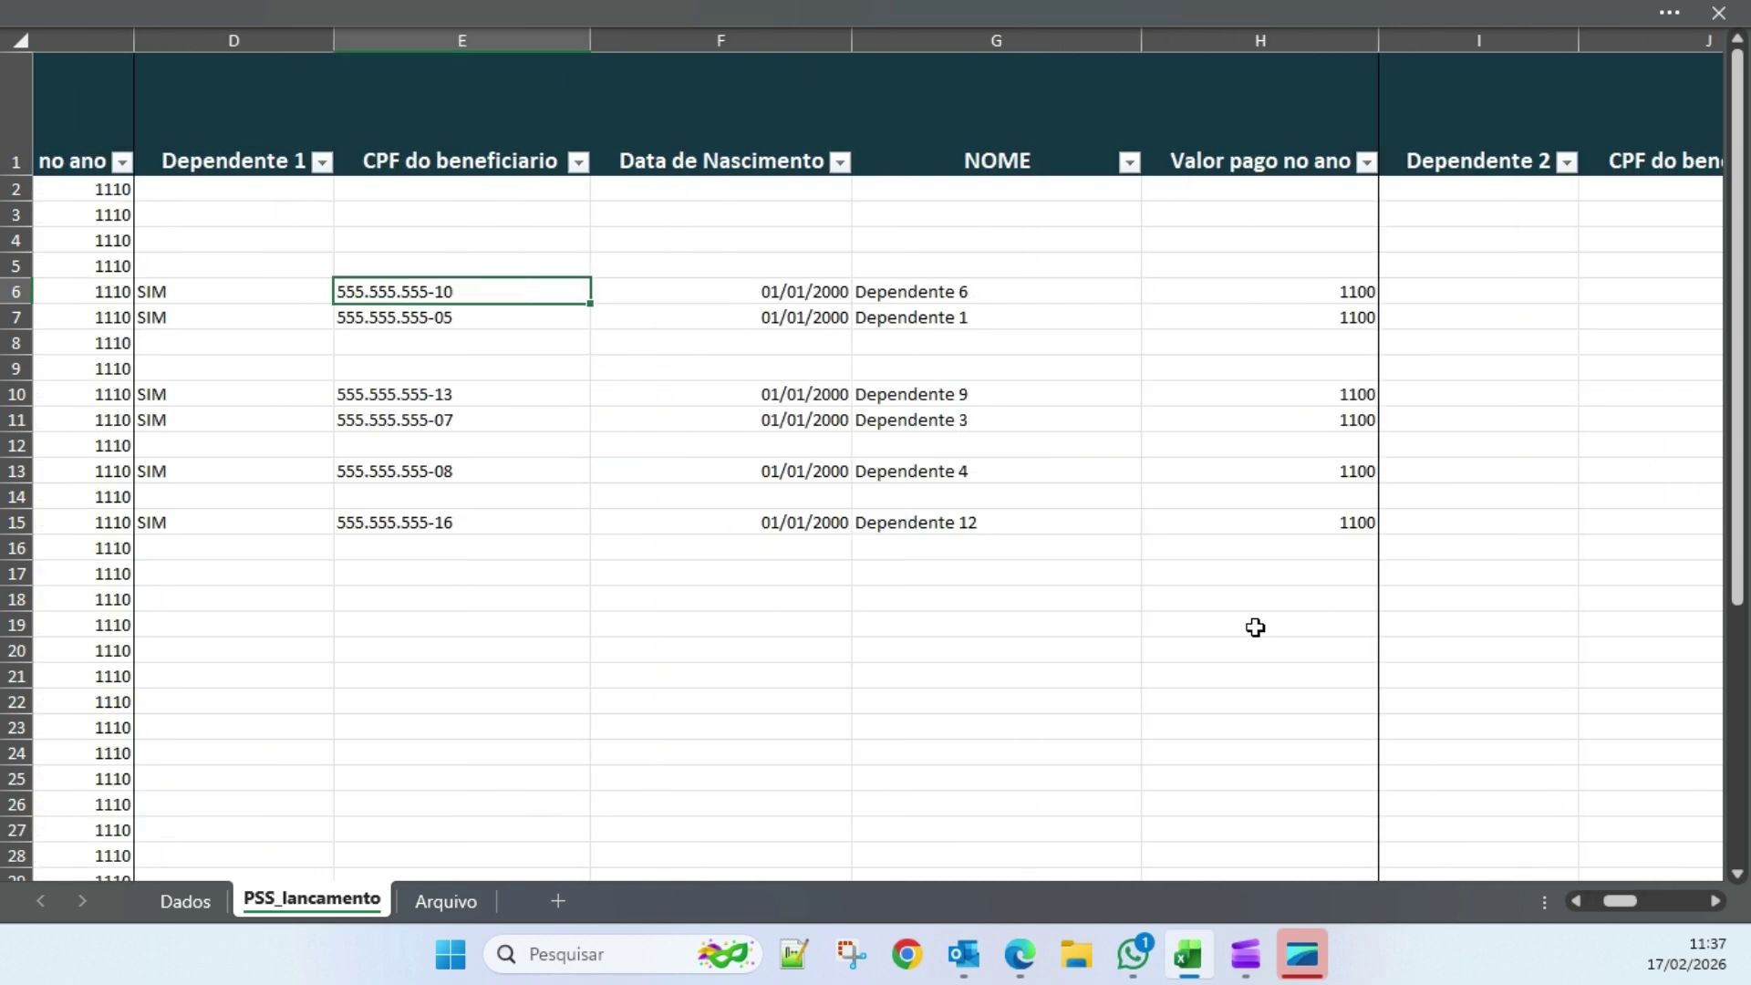
# - Check the birth date, name and amount paid of Dependente 1 in row 6, along with the whole payer row
pyautogui.click(732, 290)
pyautogui.click(959, 292)
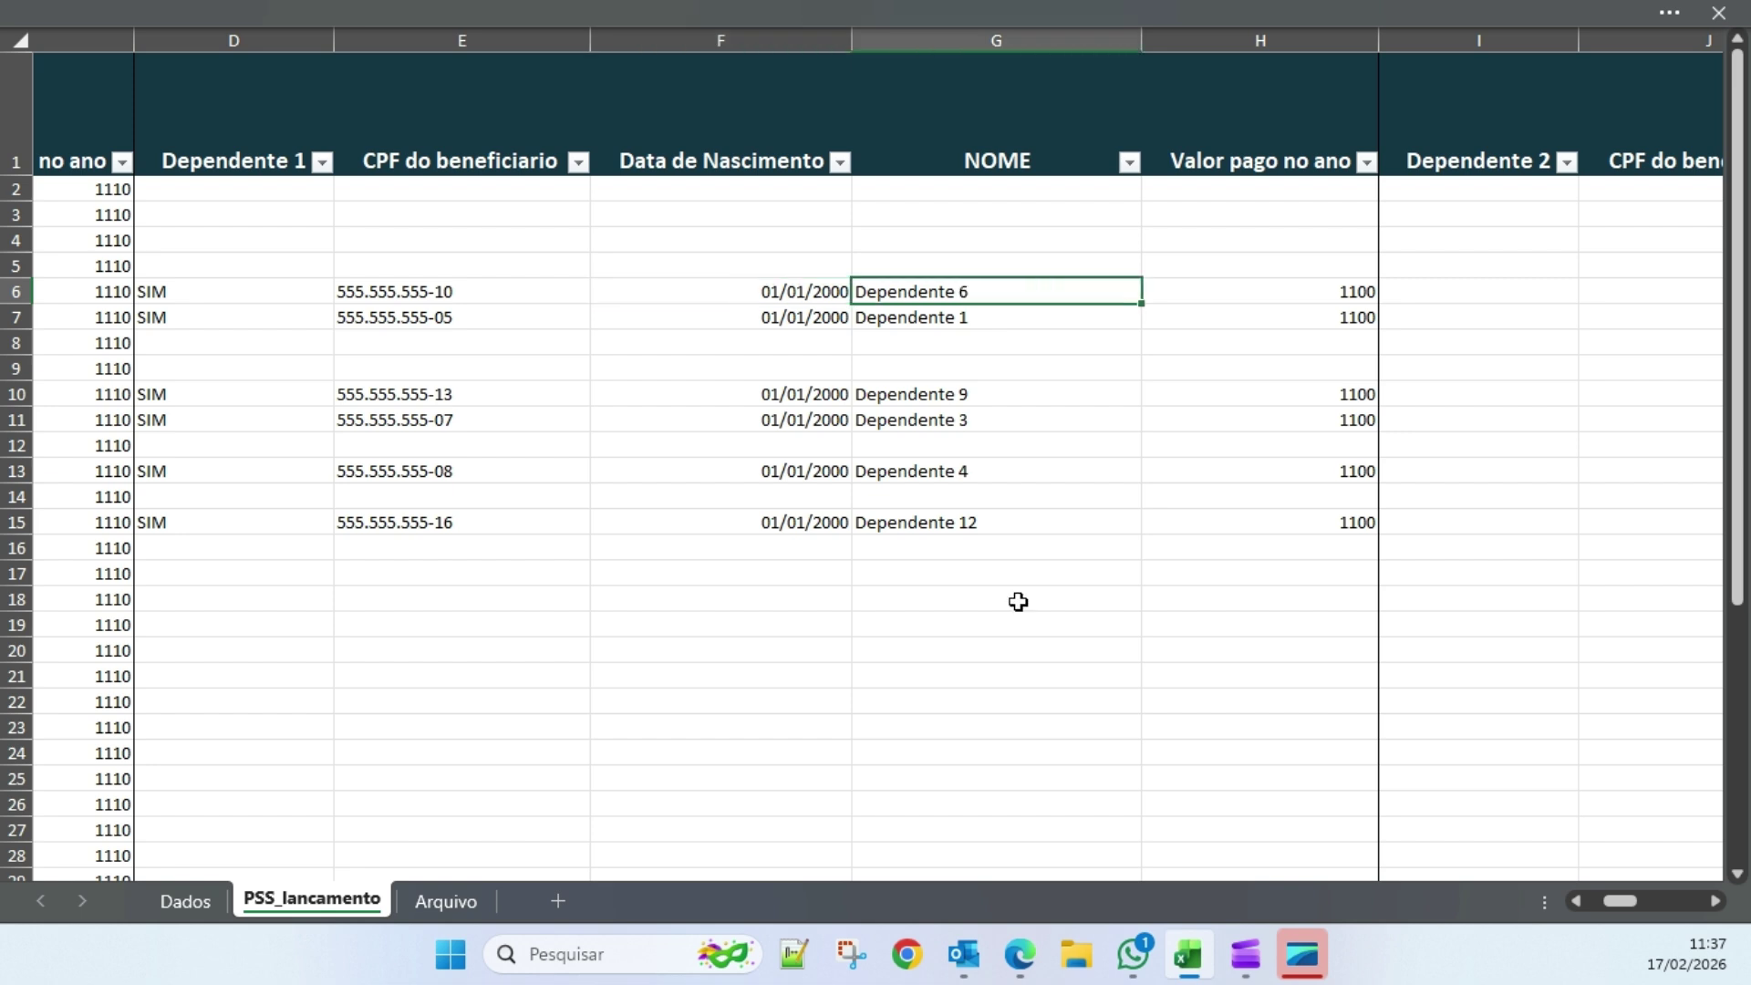
pyautogui.click(1261, 289)
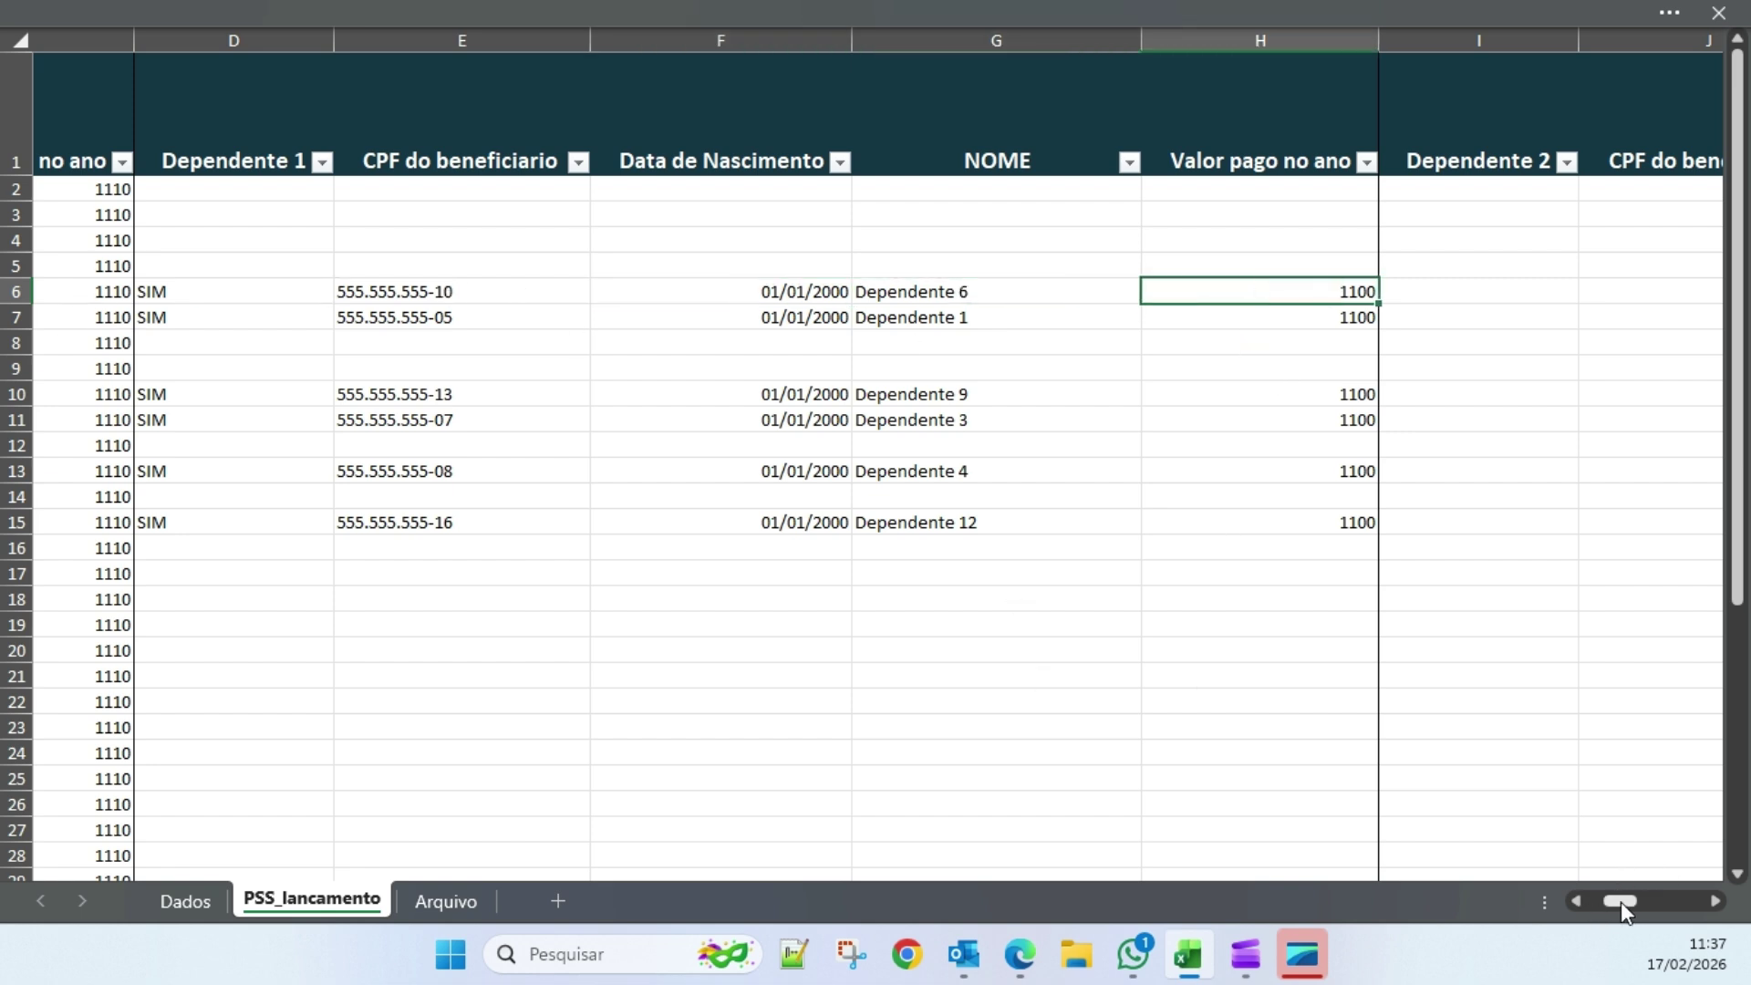
pyautogui.moveTo(1621, 901); pyautogui.dragTo(1587, 902)
pyautogui.click(23, 290)
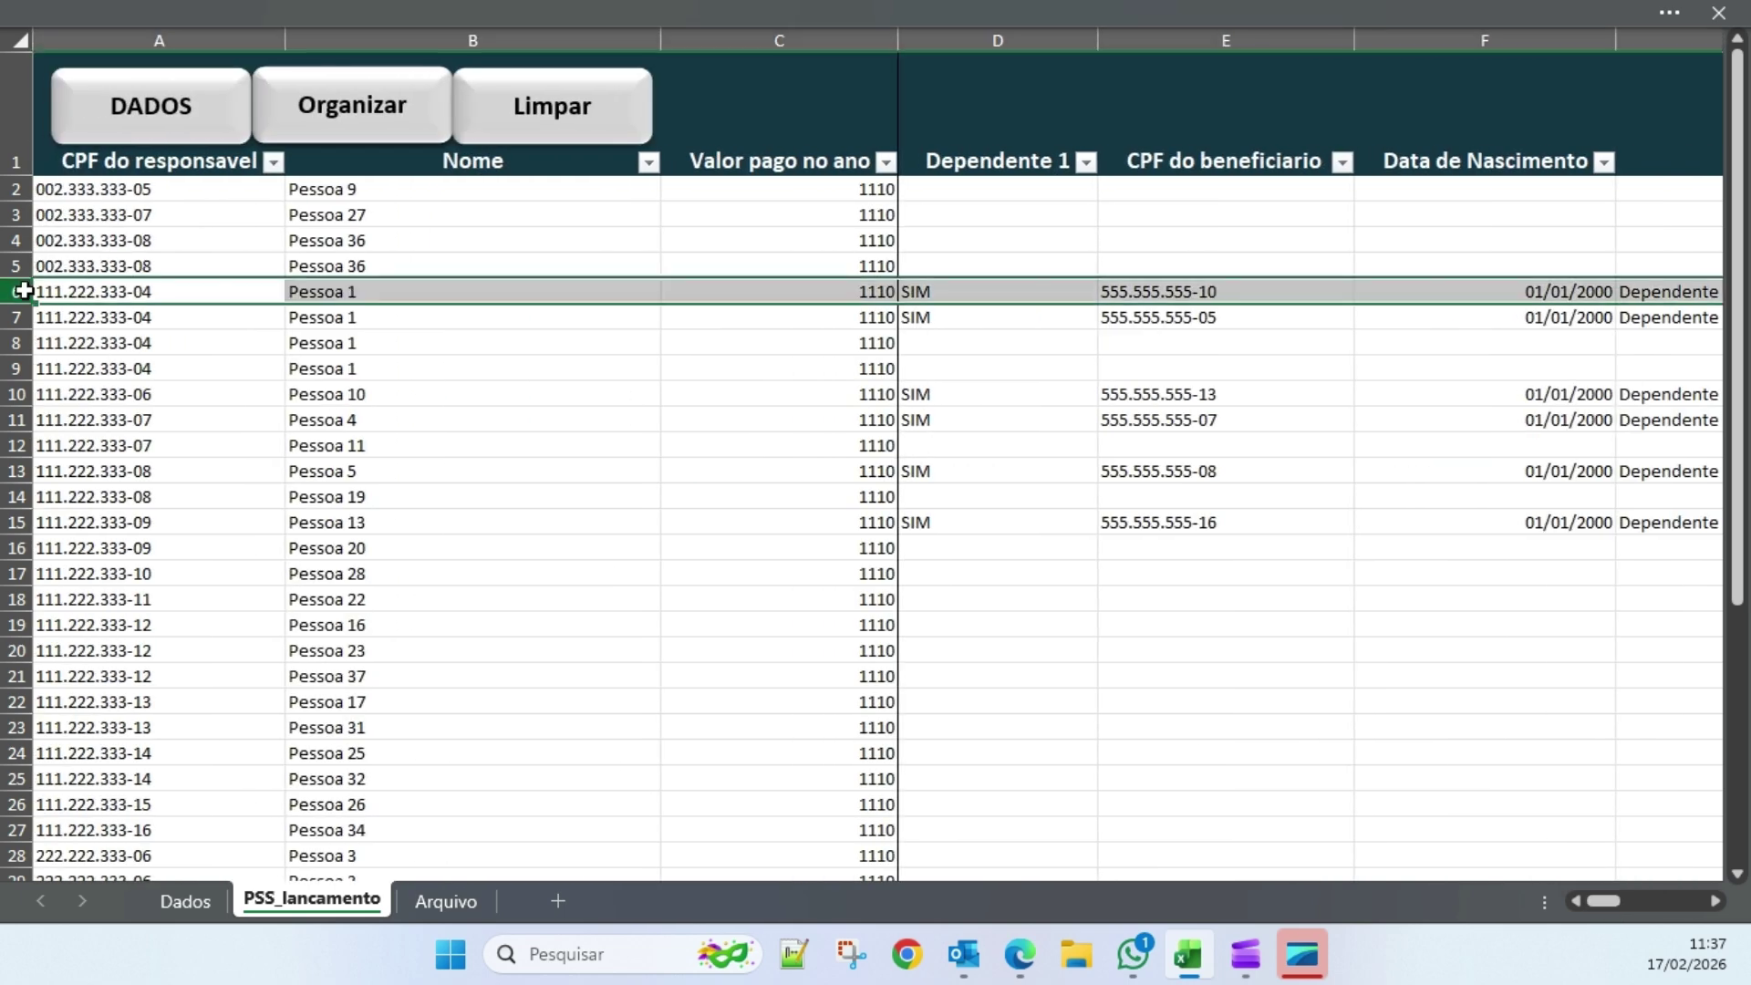
# - Set Dependente 2 to SIM in row 6 and examine its CPF, birth date and name columns
pyautogui.moveTo(1617, 901); pyautogui.dragTo(1648, 901)
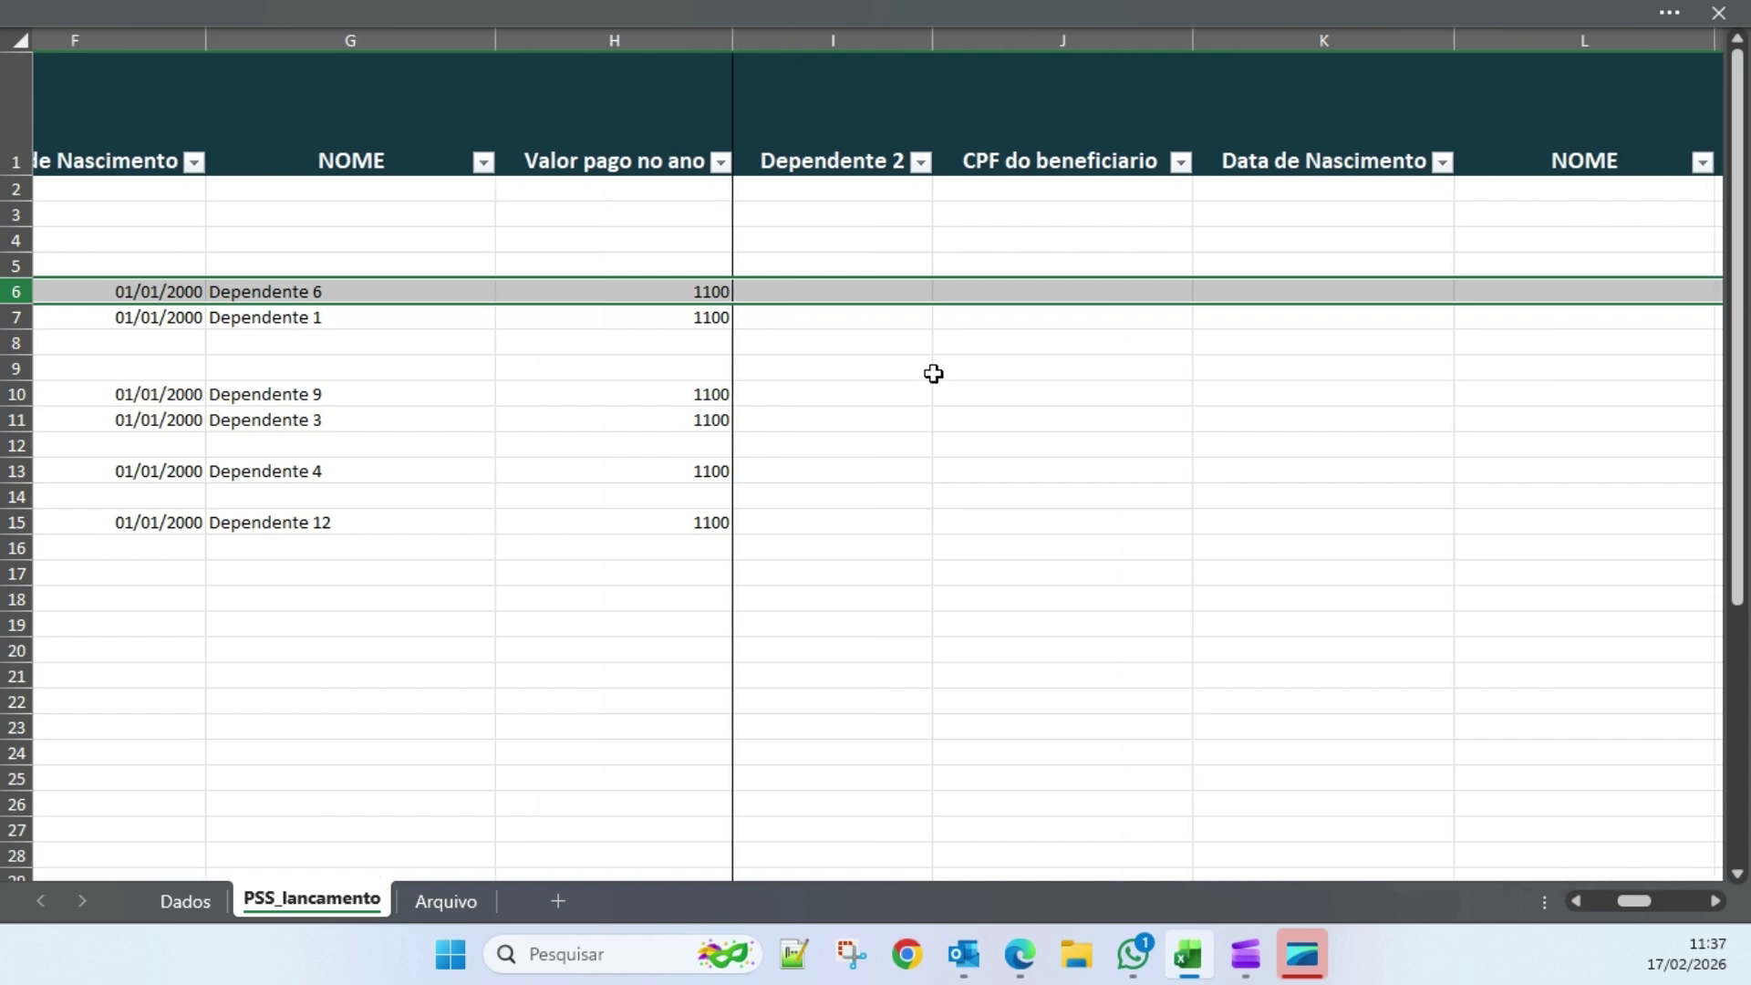
pyautogui.click(843, 290)
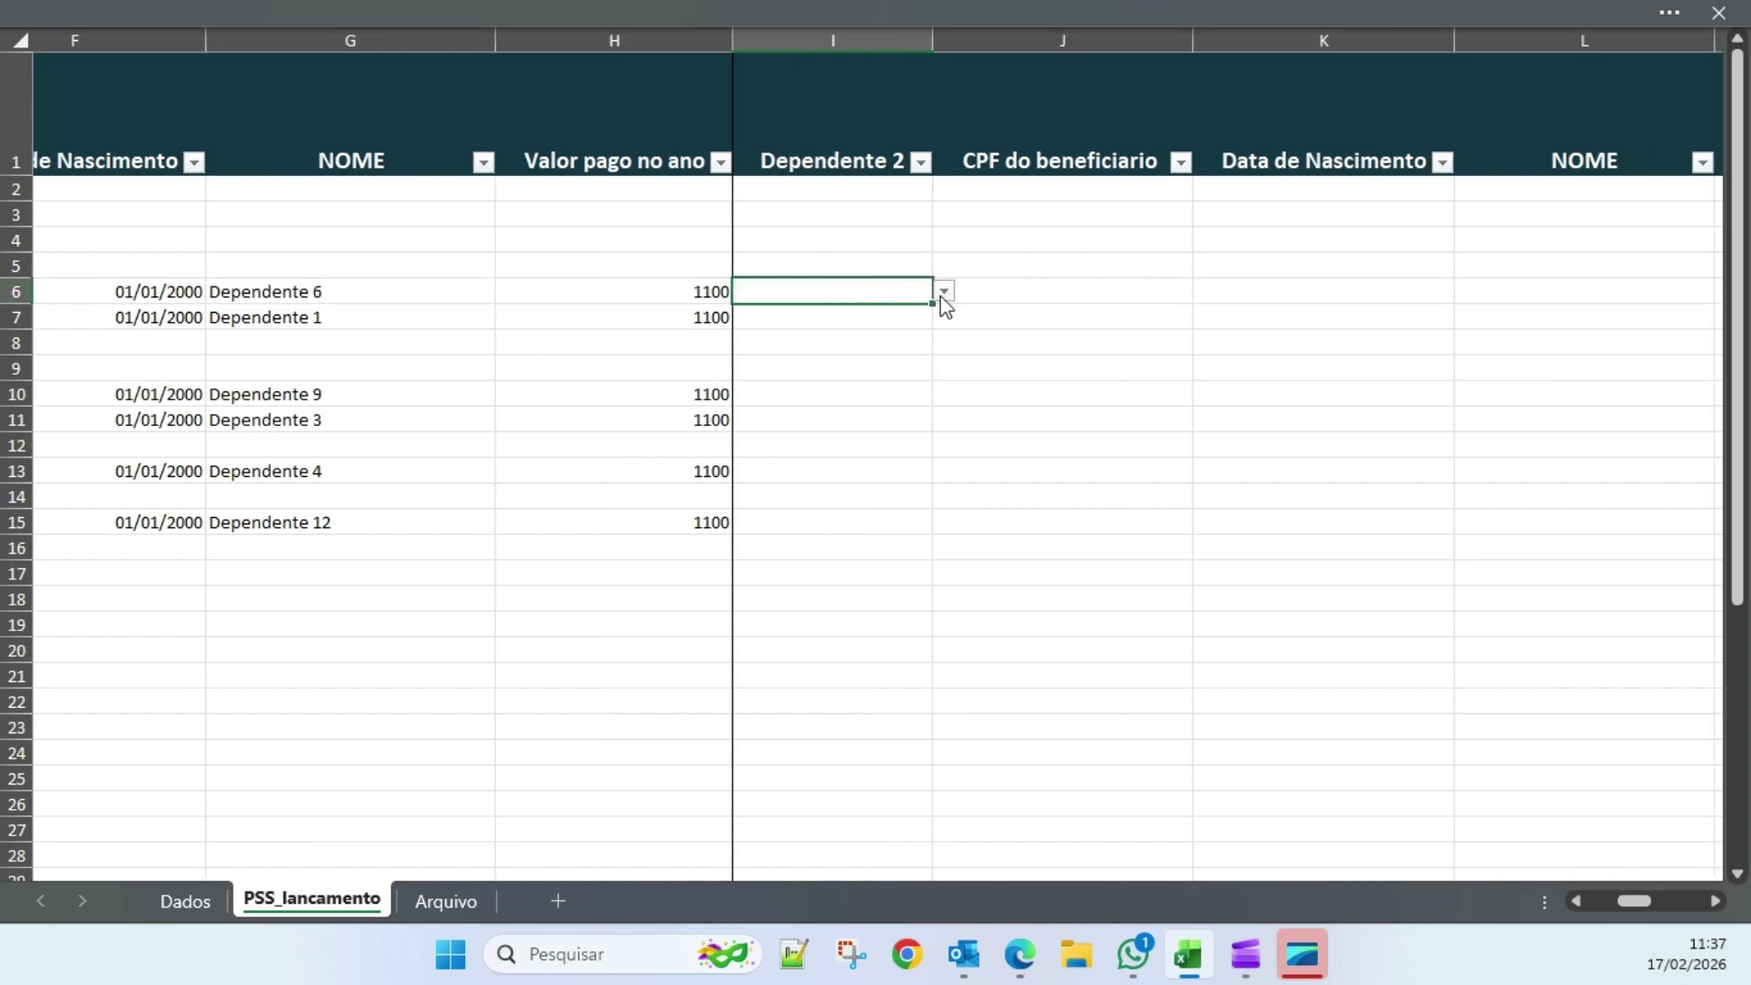
pyautogui.click(943, 292)
pyautogui.click(817, 321)
pyautogui.moveTo(1003, 292); pyautogui.dragTo(1505, 291)
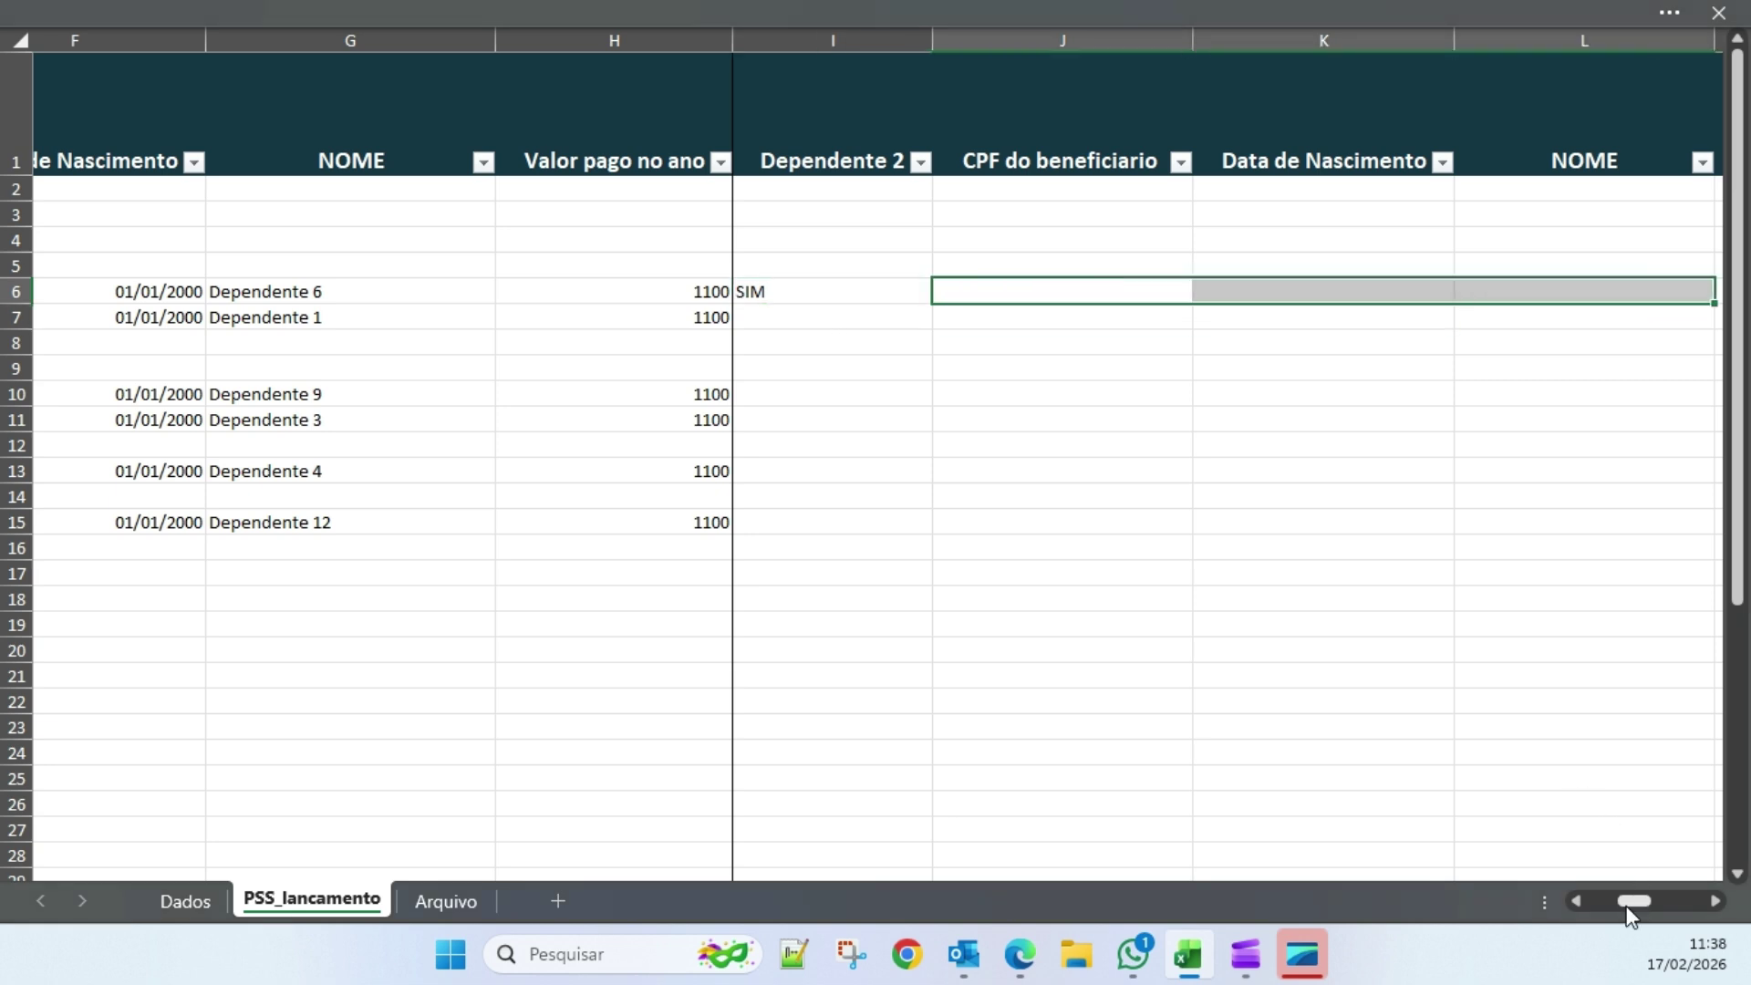
pyautogui.moveTo(1628, 909)
pyautogui.mouseDown()
pyautogui.moveTo(1680, 899)
pyautogui.moveTo(1601, 895)
pyautogui.mouseUp()
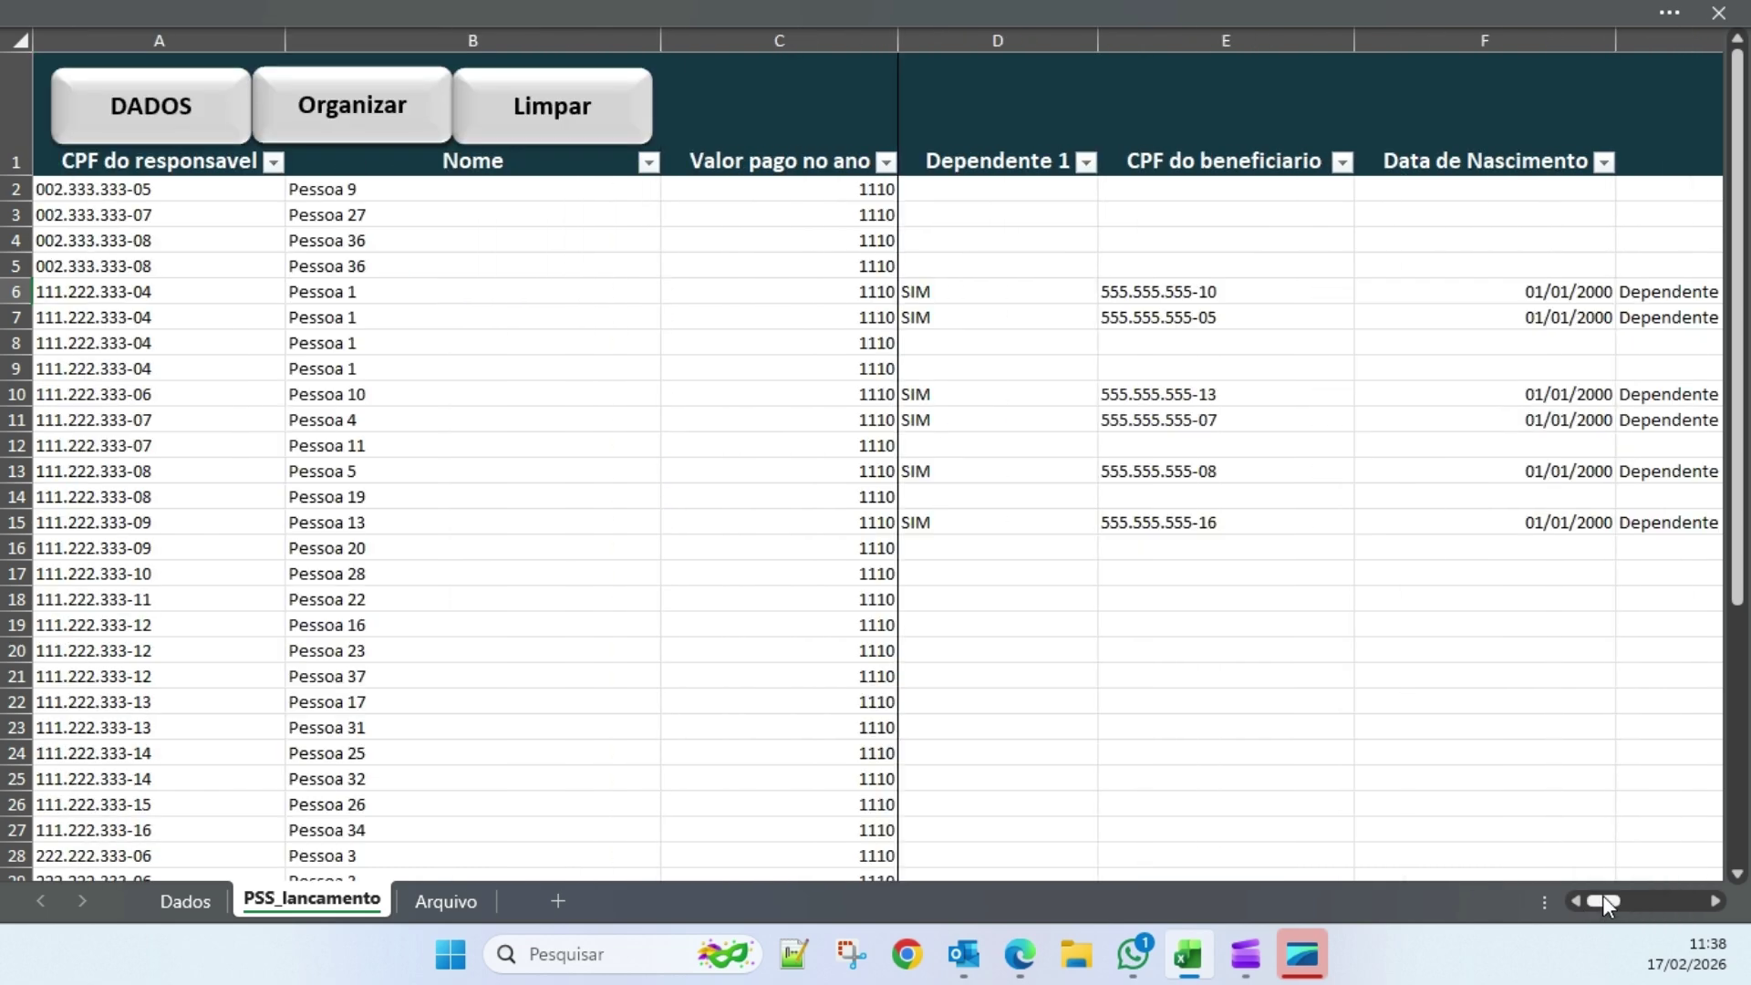
# - Clear the SIM flag from Dependente 2 in row 6
pyautogui.hscroll(3, 1583, 820)
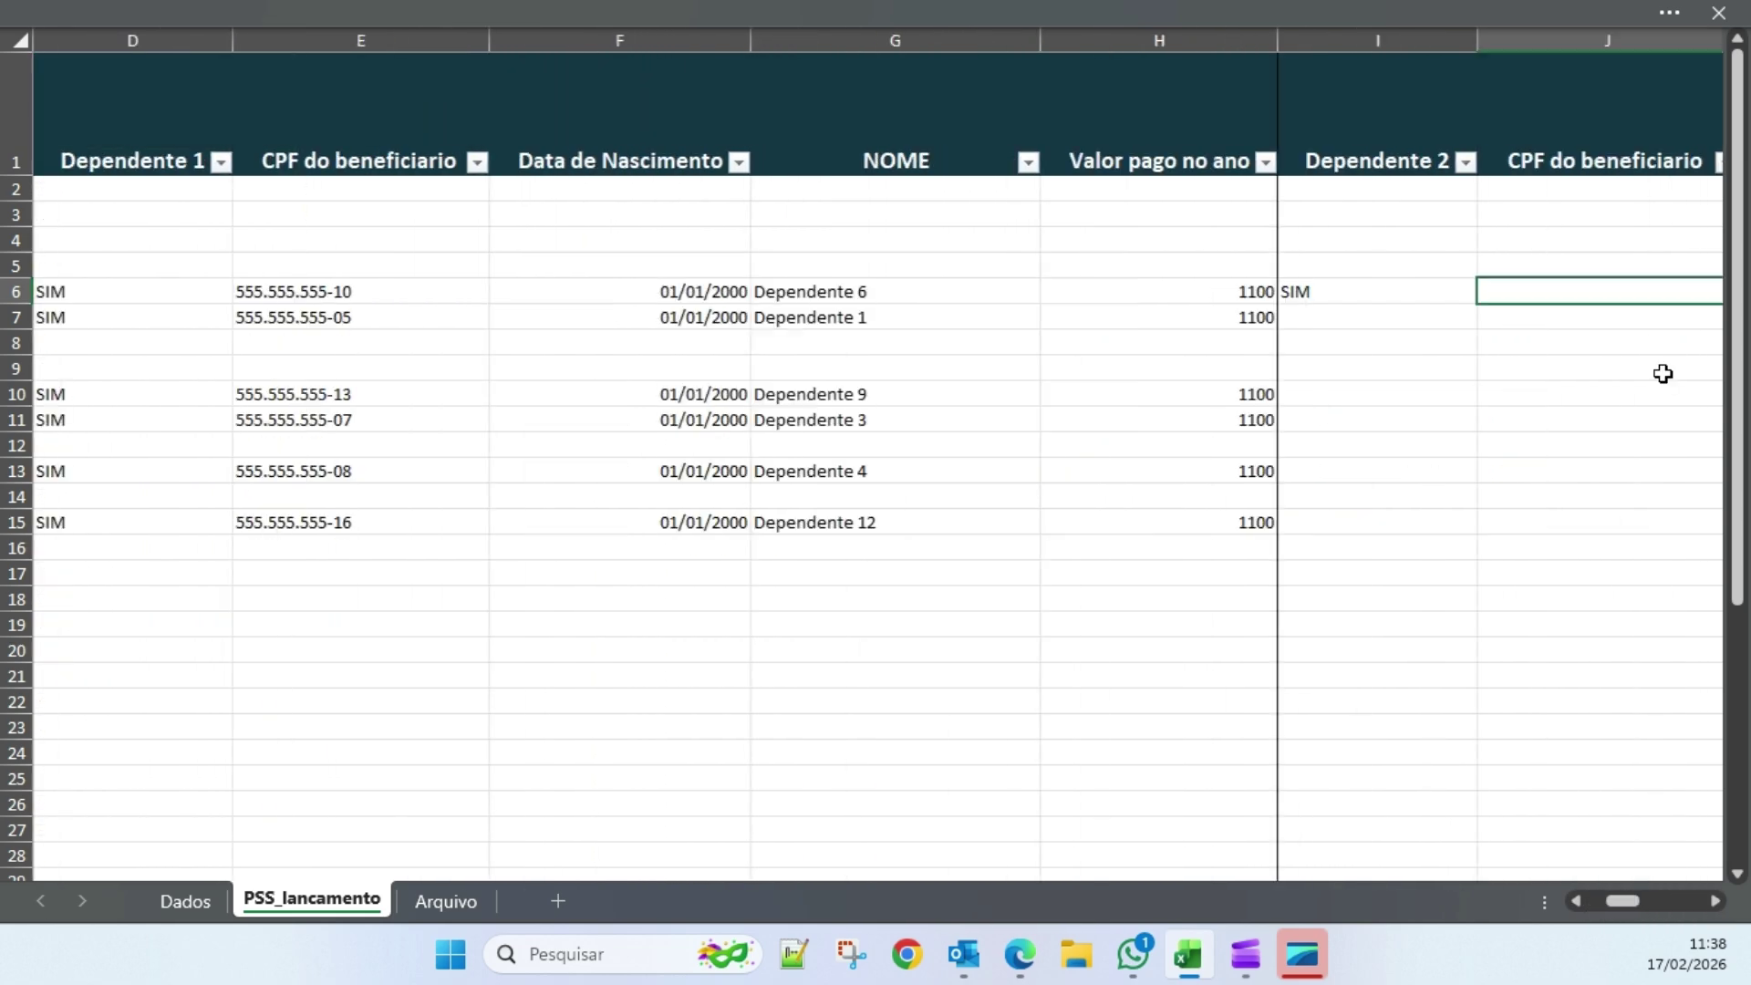
pyautogui.click(1367, 299)
pyautogui.press('Delete')
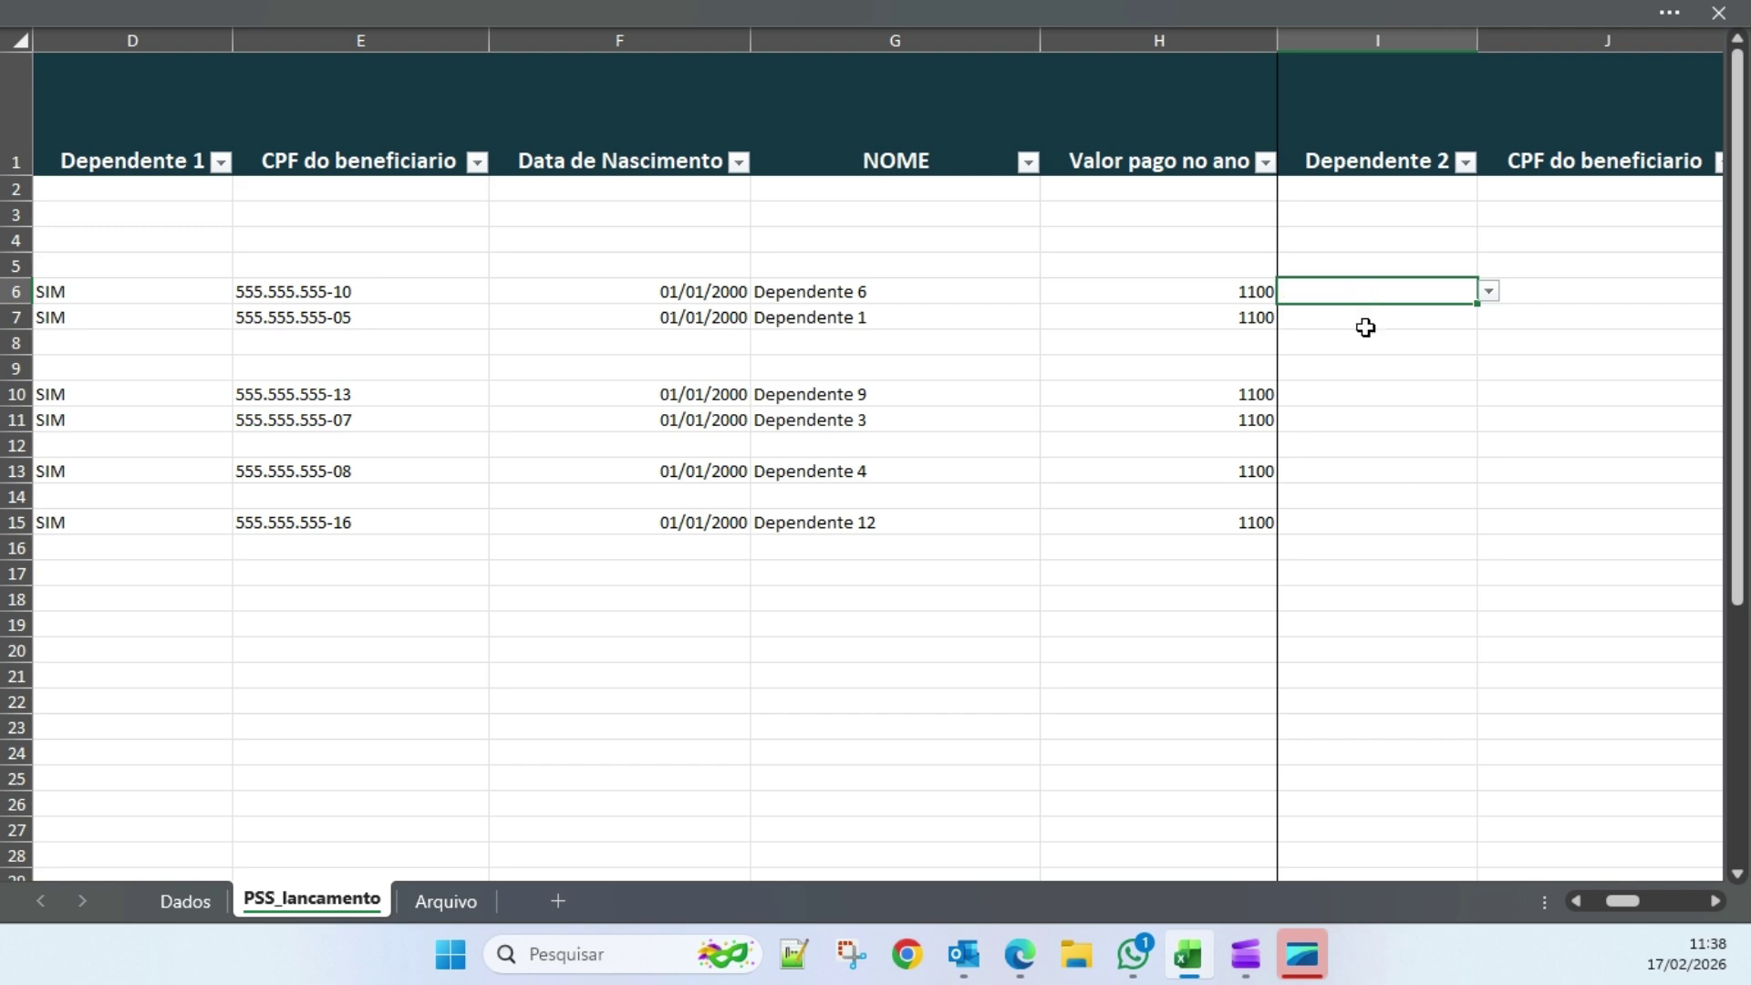
pyautogui.click(1396, 492)
# - Examine the payer list in PSS_lancamento for repeated CPFs and names and their separate amounts paid
pyautogui.moveTo(1623, 905); pyautogui.dragTo(1591, 906)
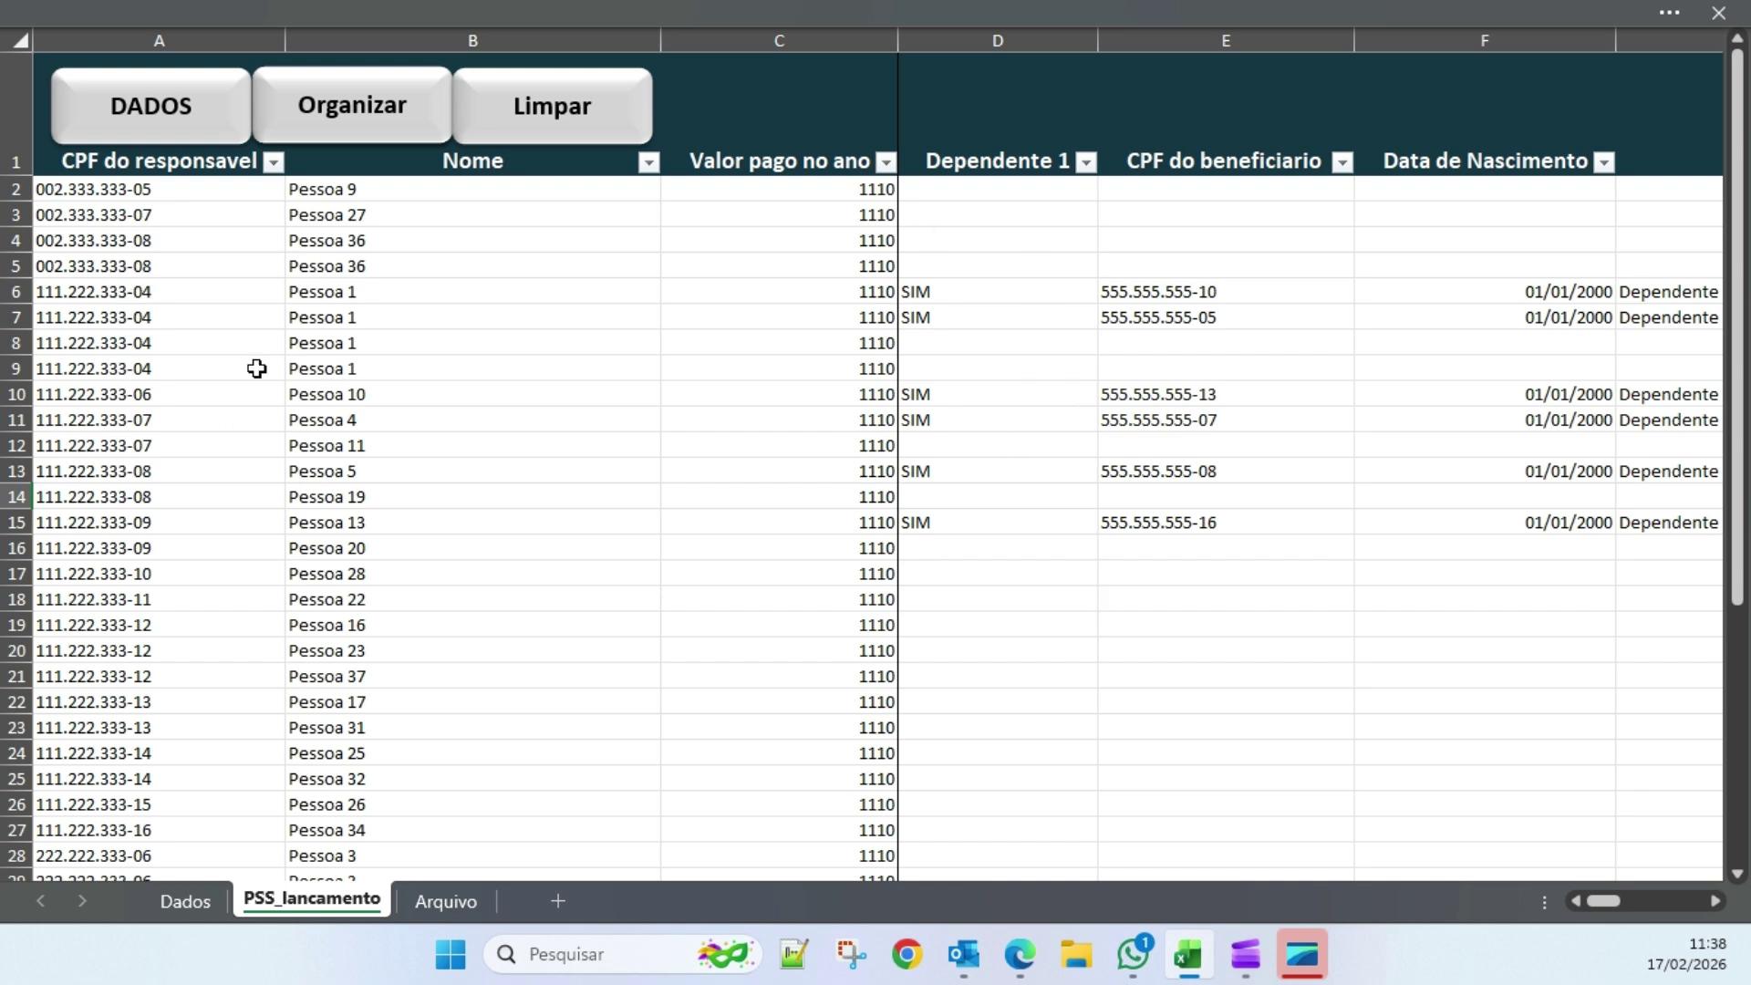
pyautogui.moveTo(127, 368); pyautogui.dragTo(164, 589)
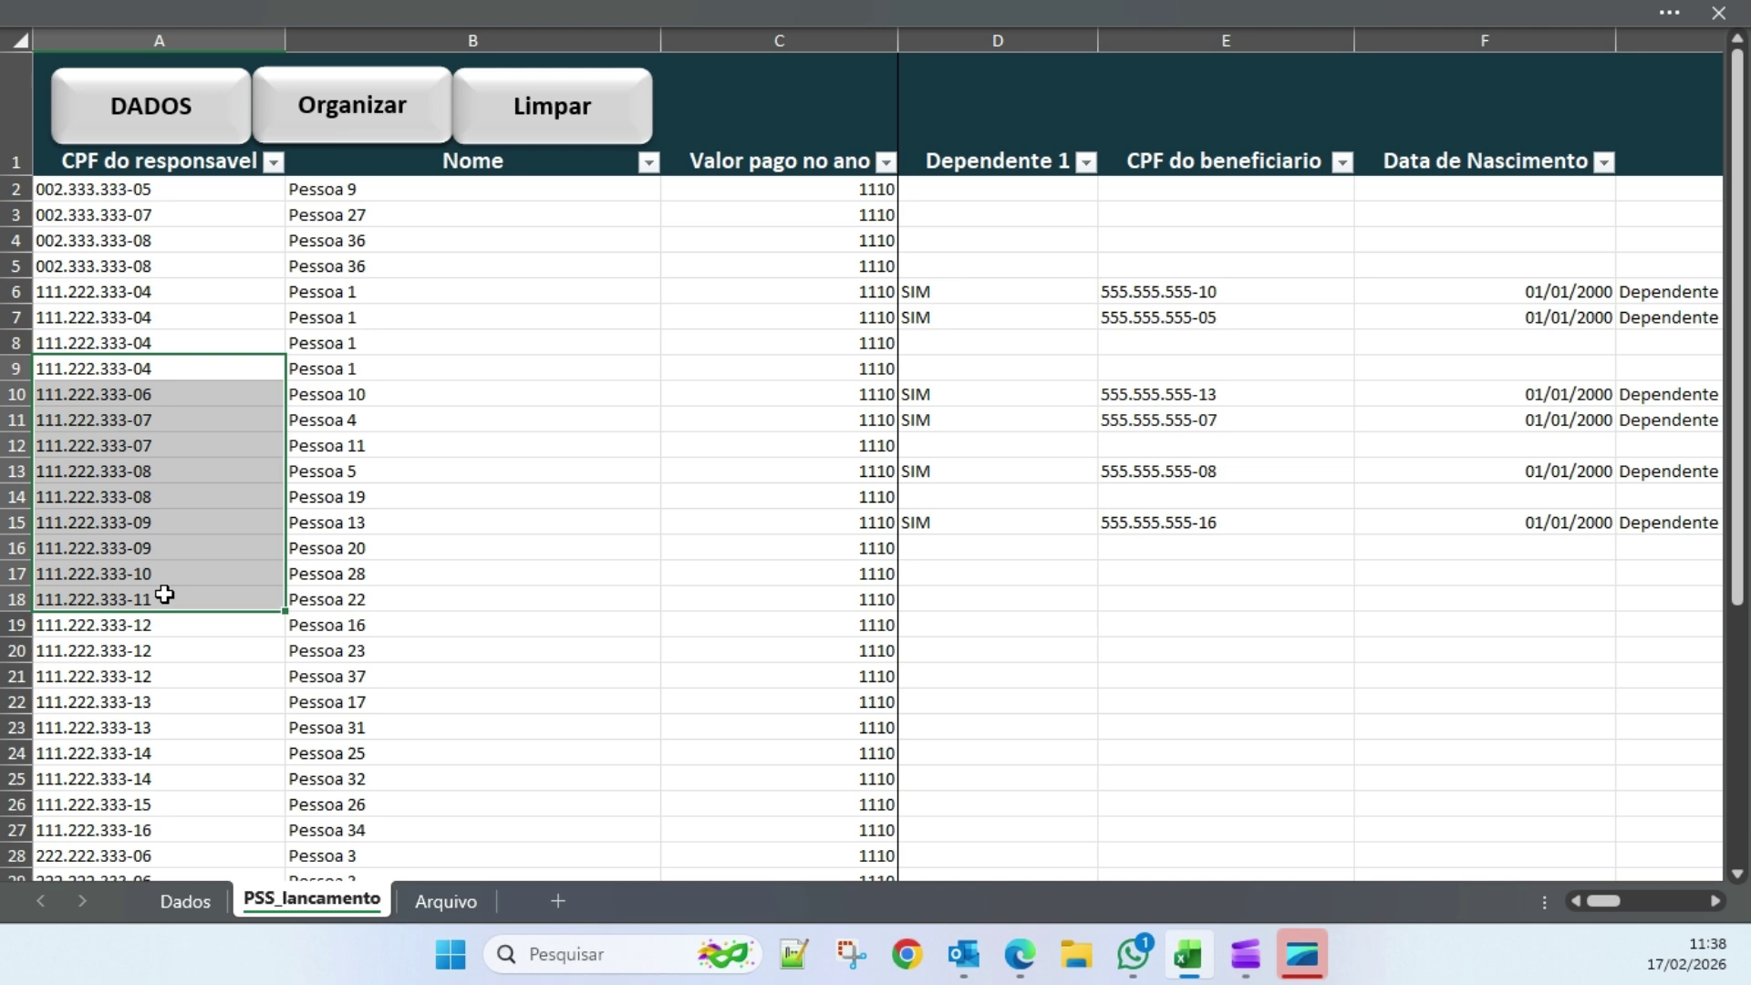
pyautogui.click(155, 288)
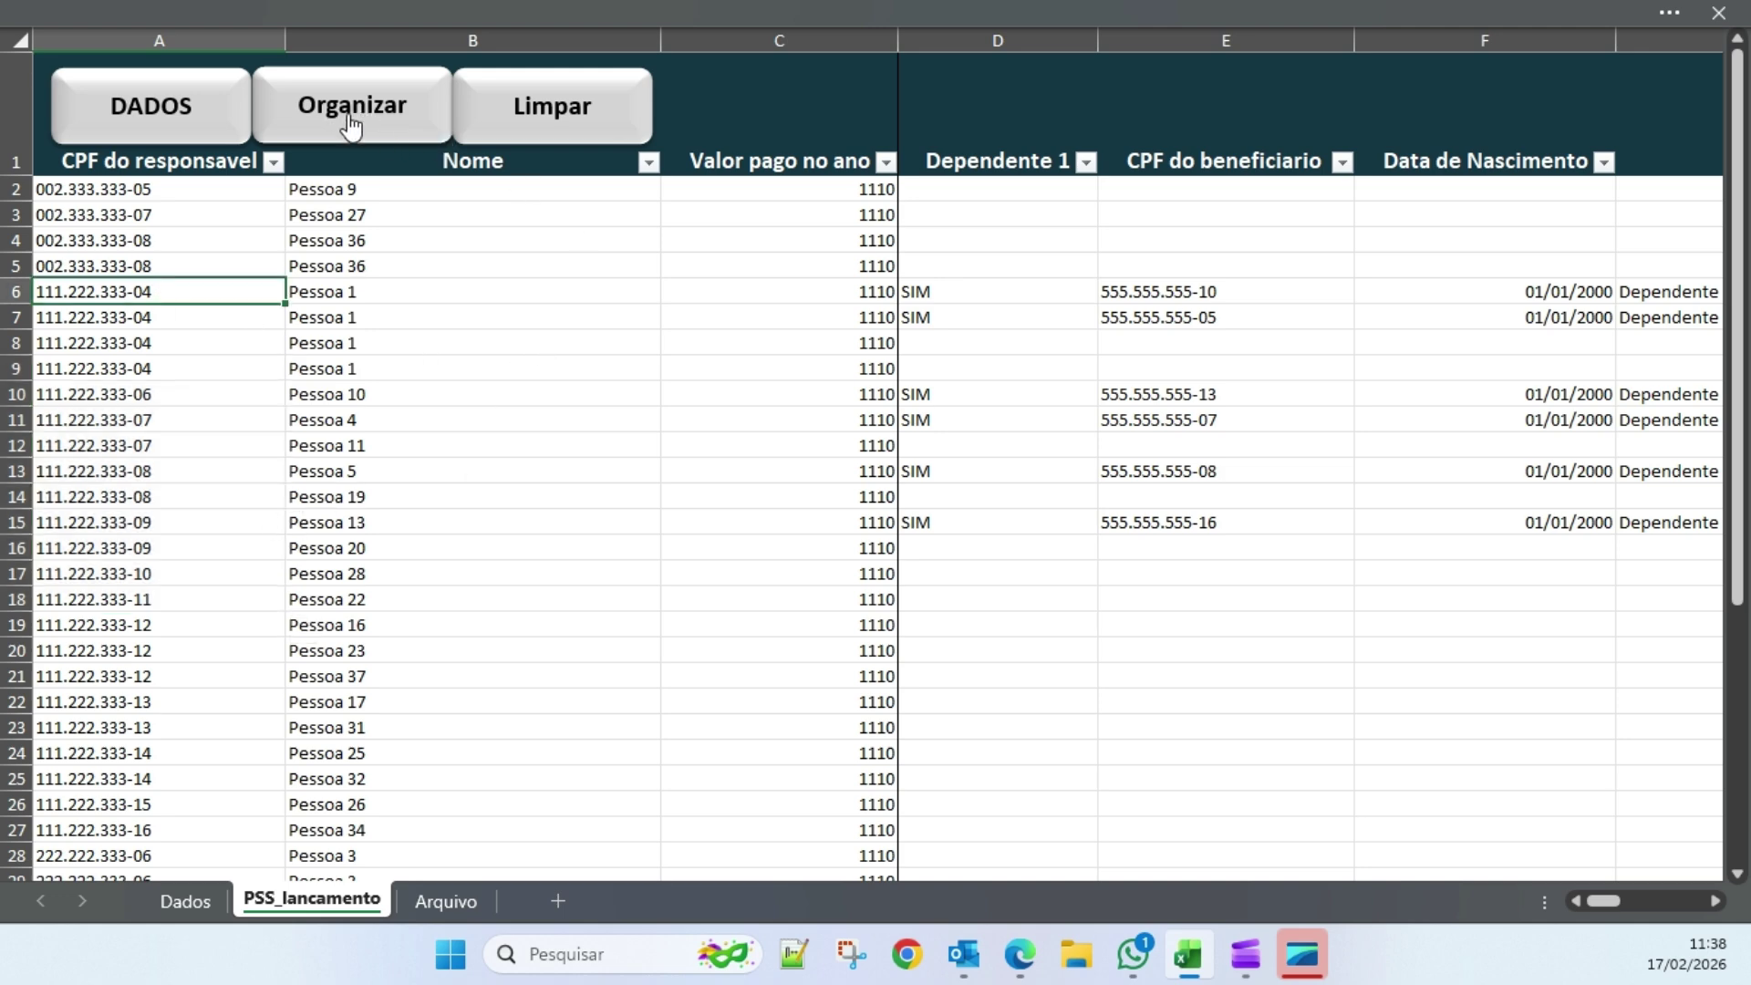
pyautogui.moveTo(123, 189); pyautogui.dragTo(117, 575)
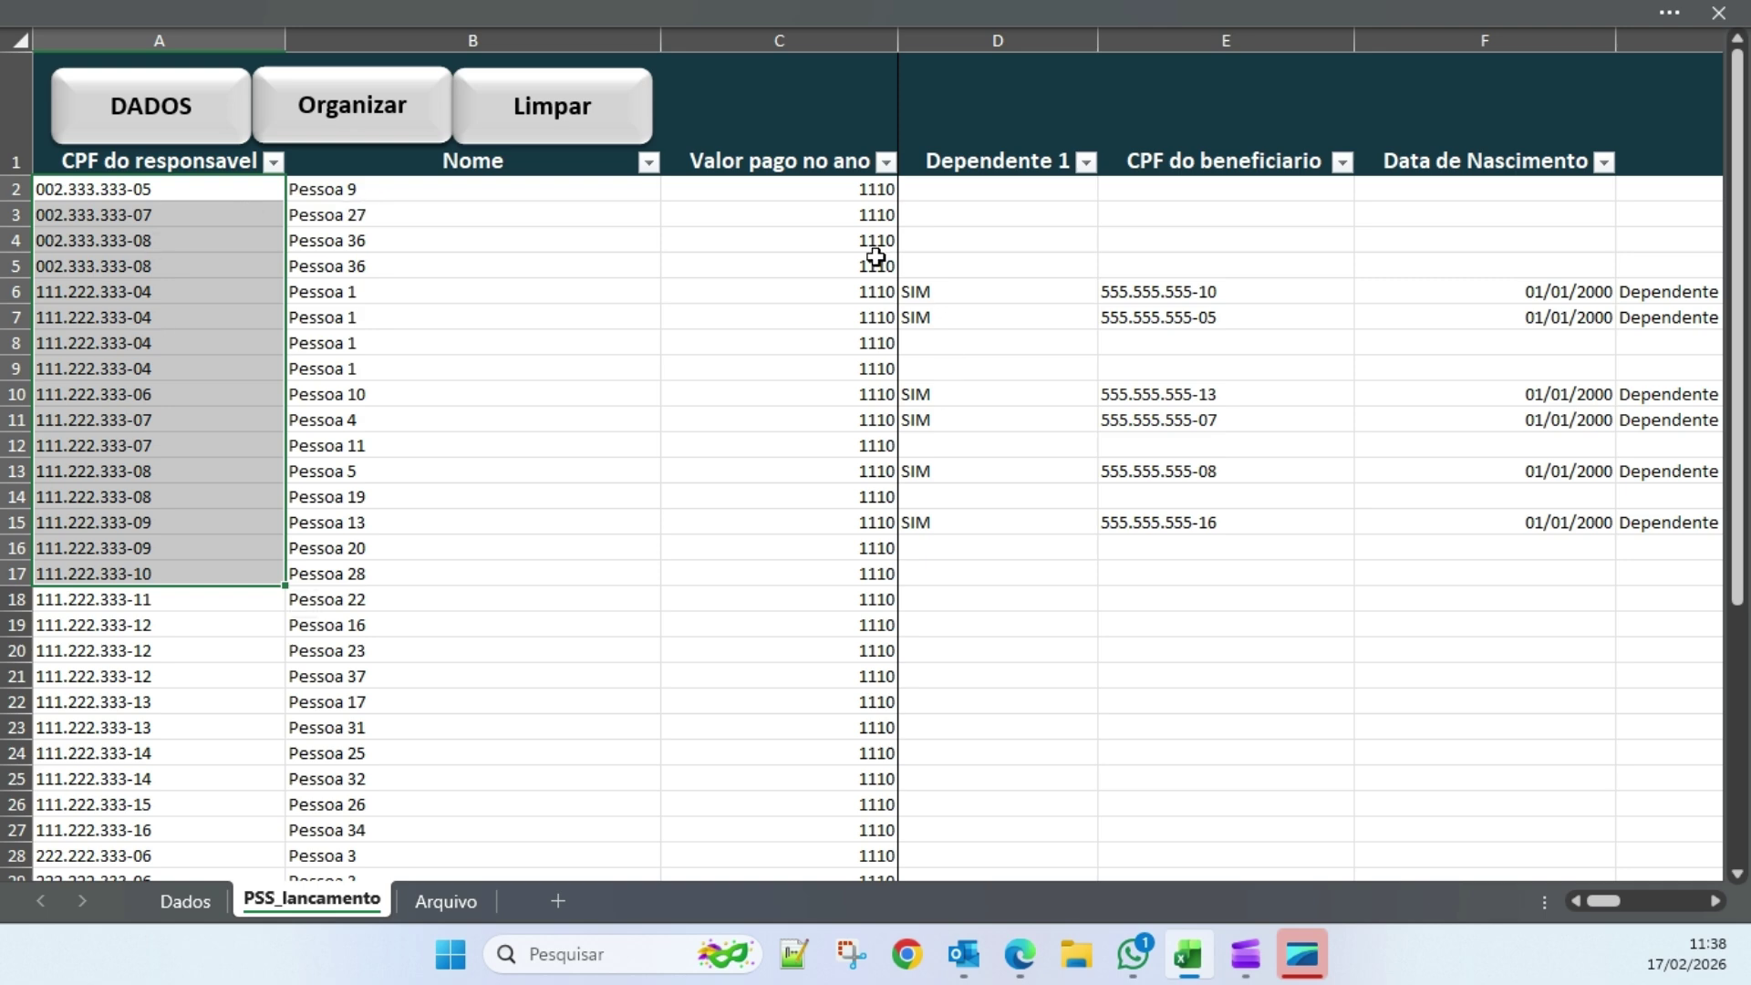
pyautogui.moveTo(815, 189); pyautogui.dragTo(794, 547)
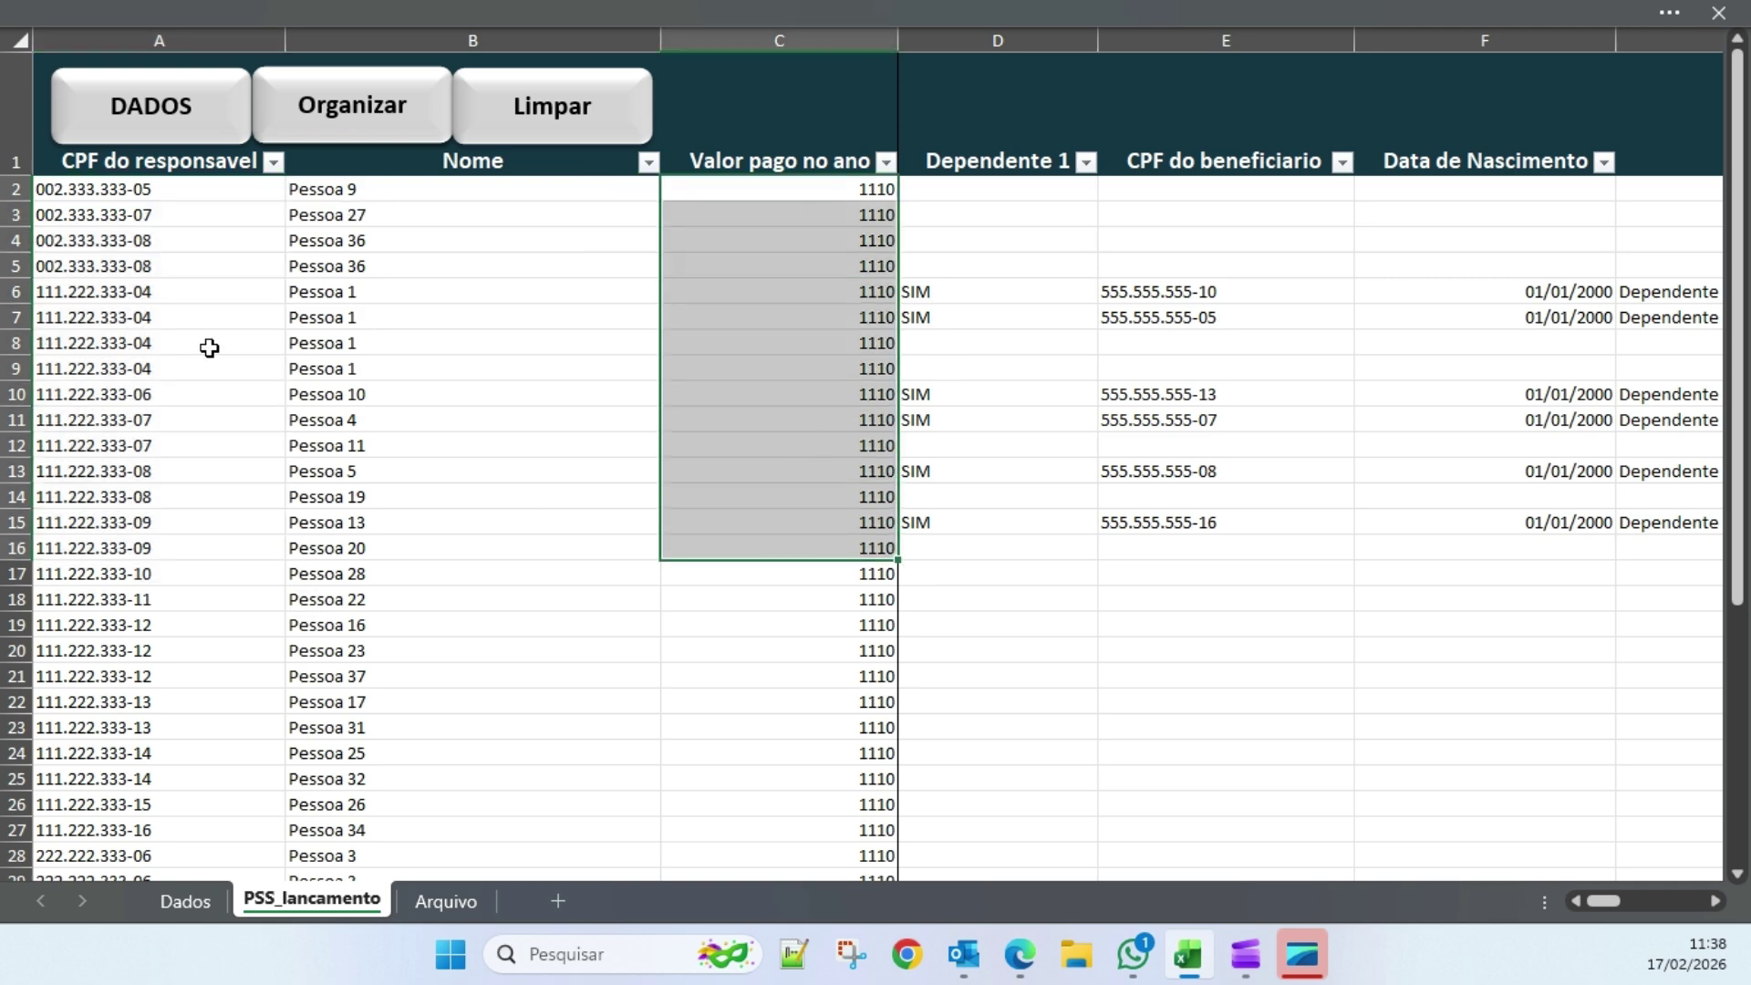
pyautogui.moveTo(117, 237); pyautogui.dragTo(160, 387)
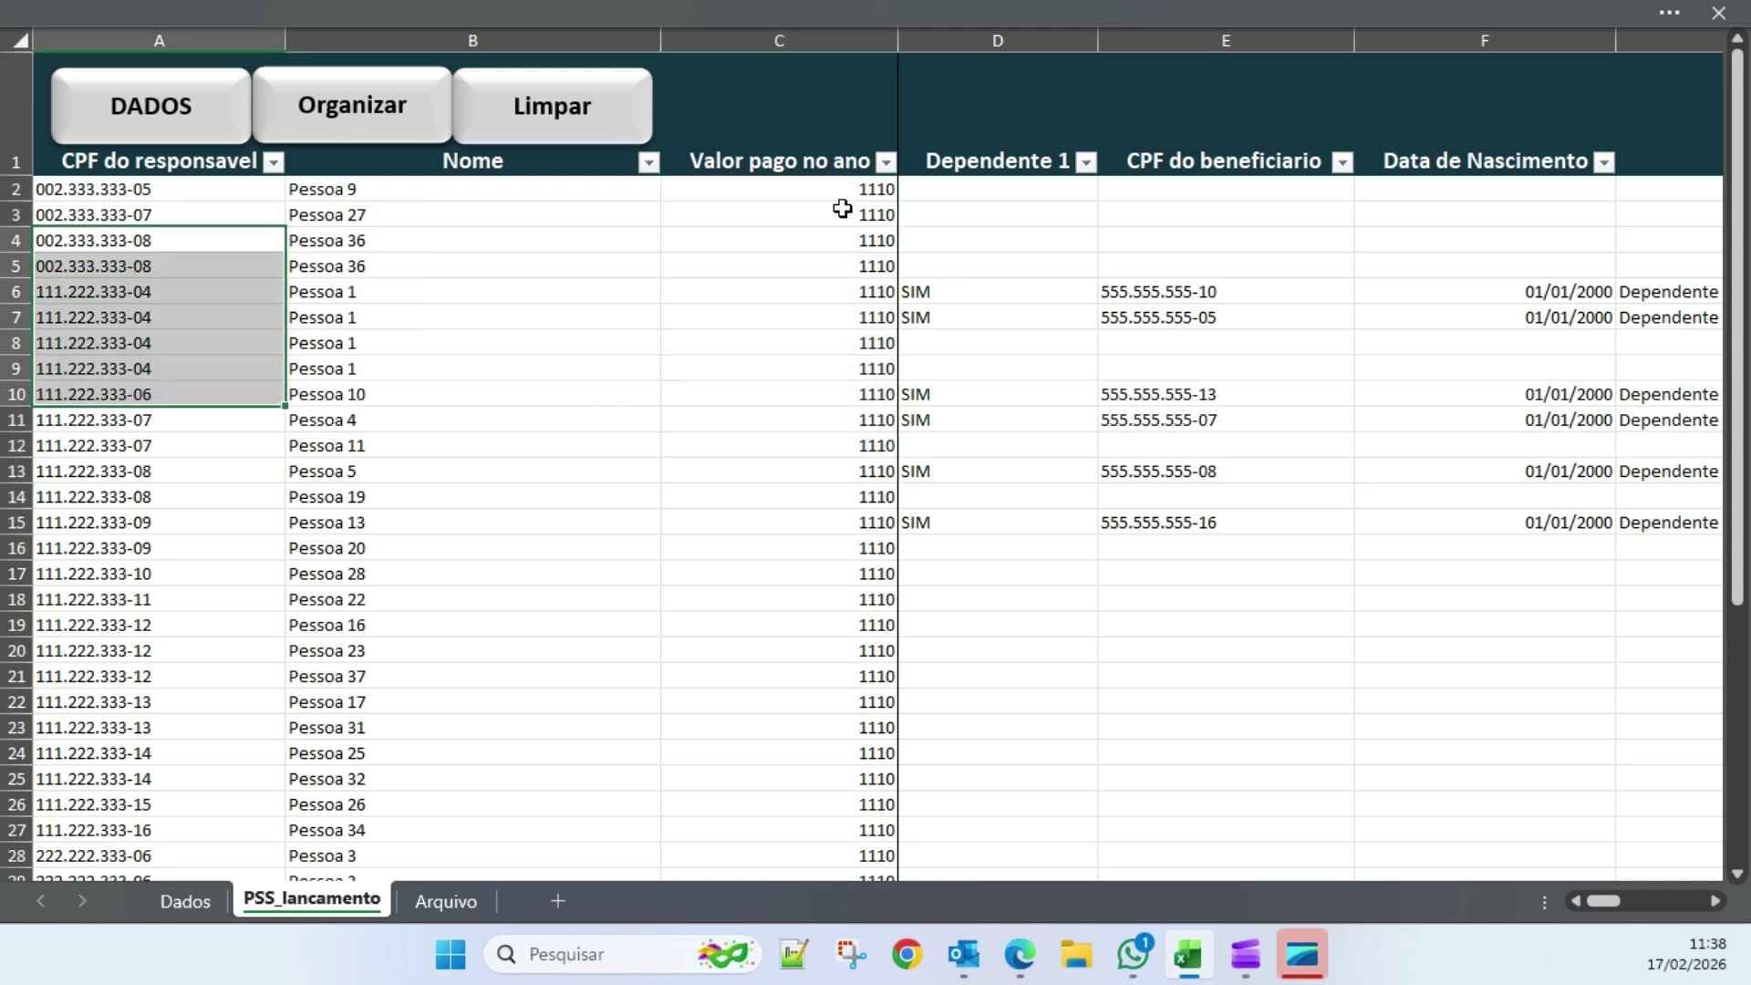
pyautogui.click(353, 344)
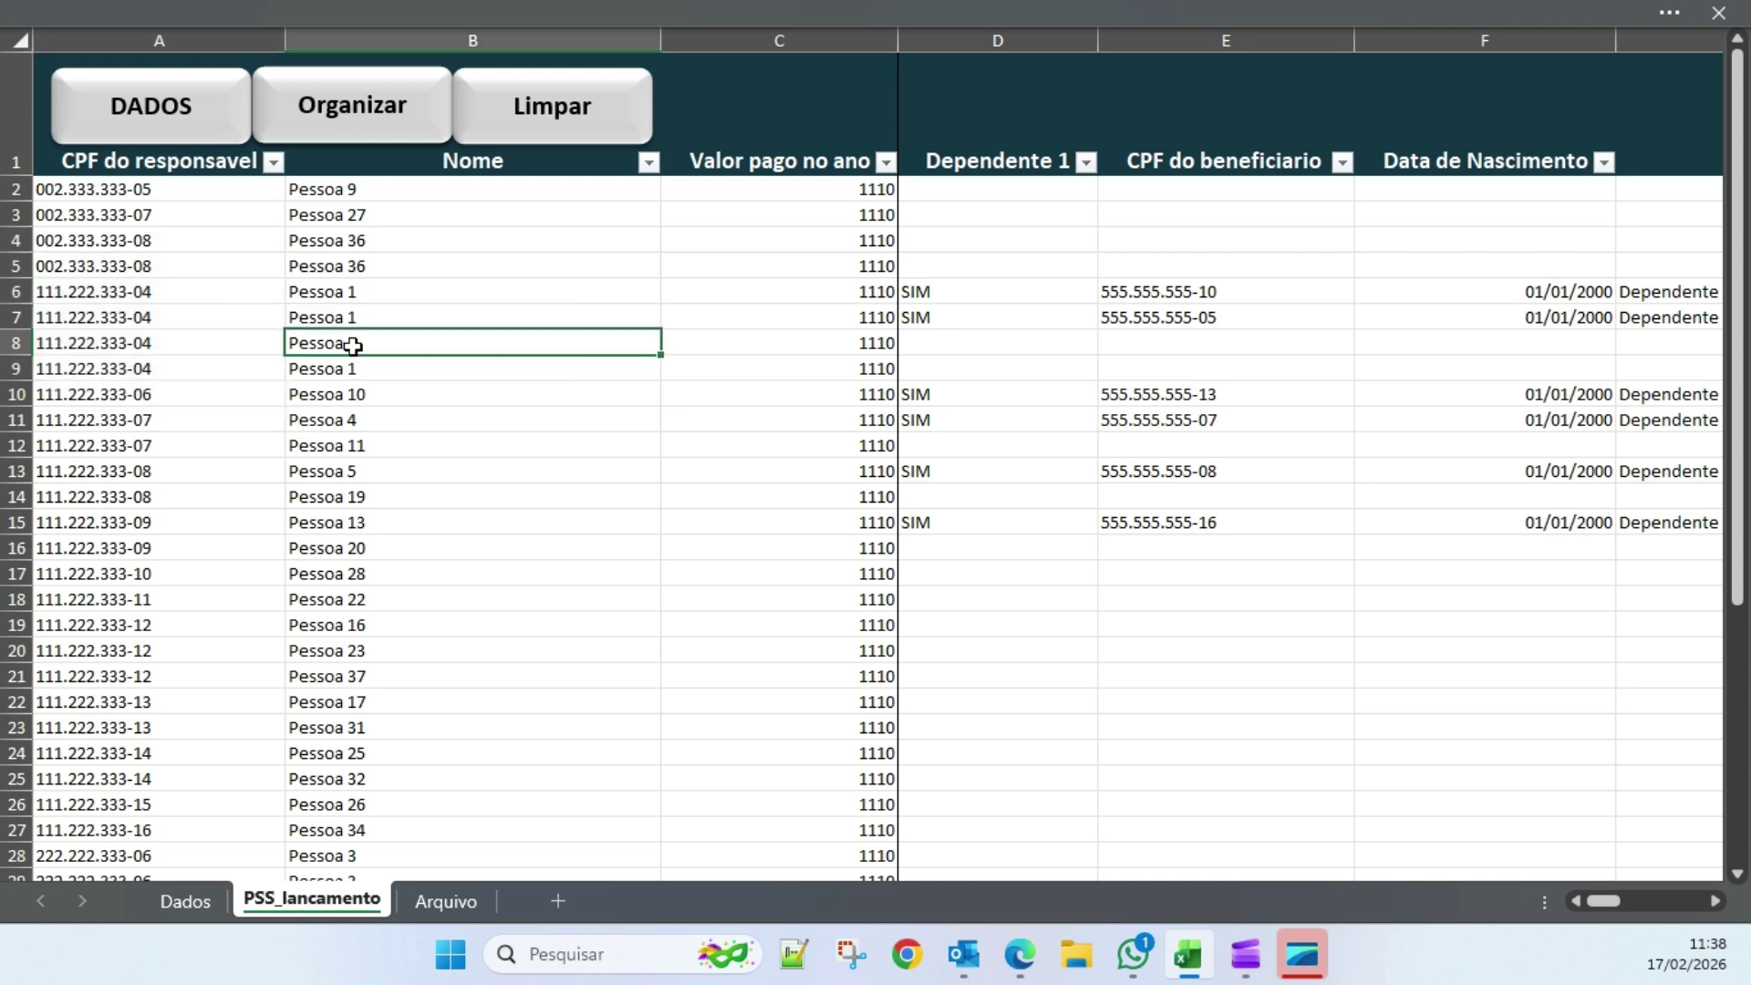
pyautogui.click(380, 240)
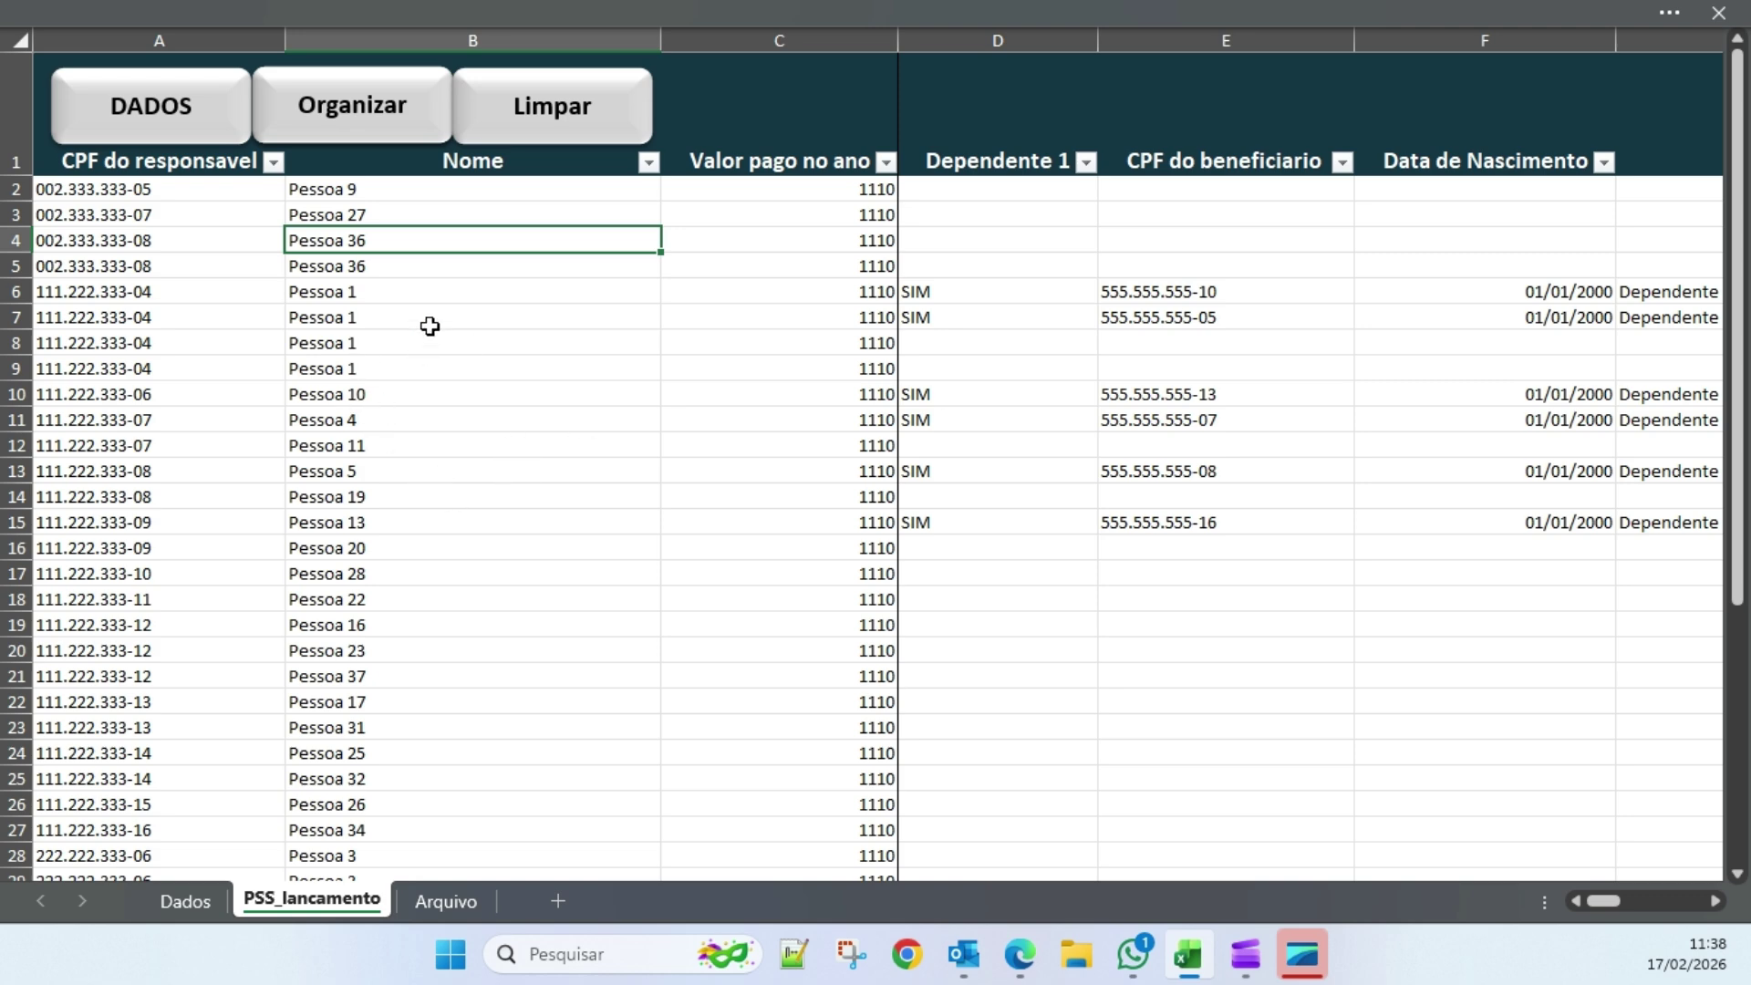
pyautogui.click(428, 299)
pyautogui.click(429, 317)
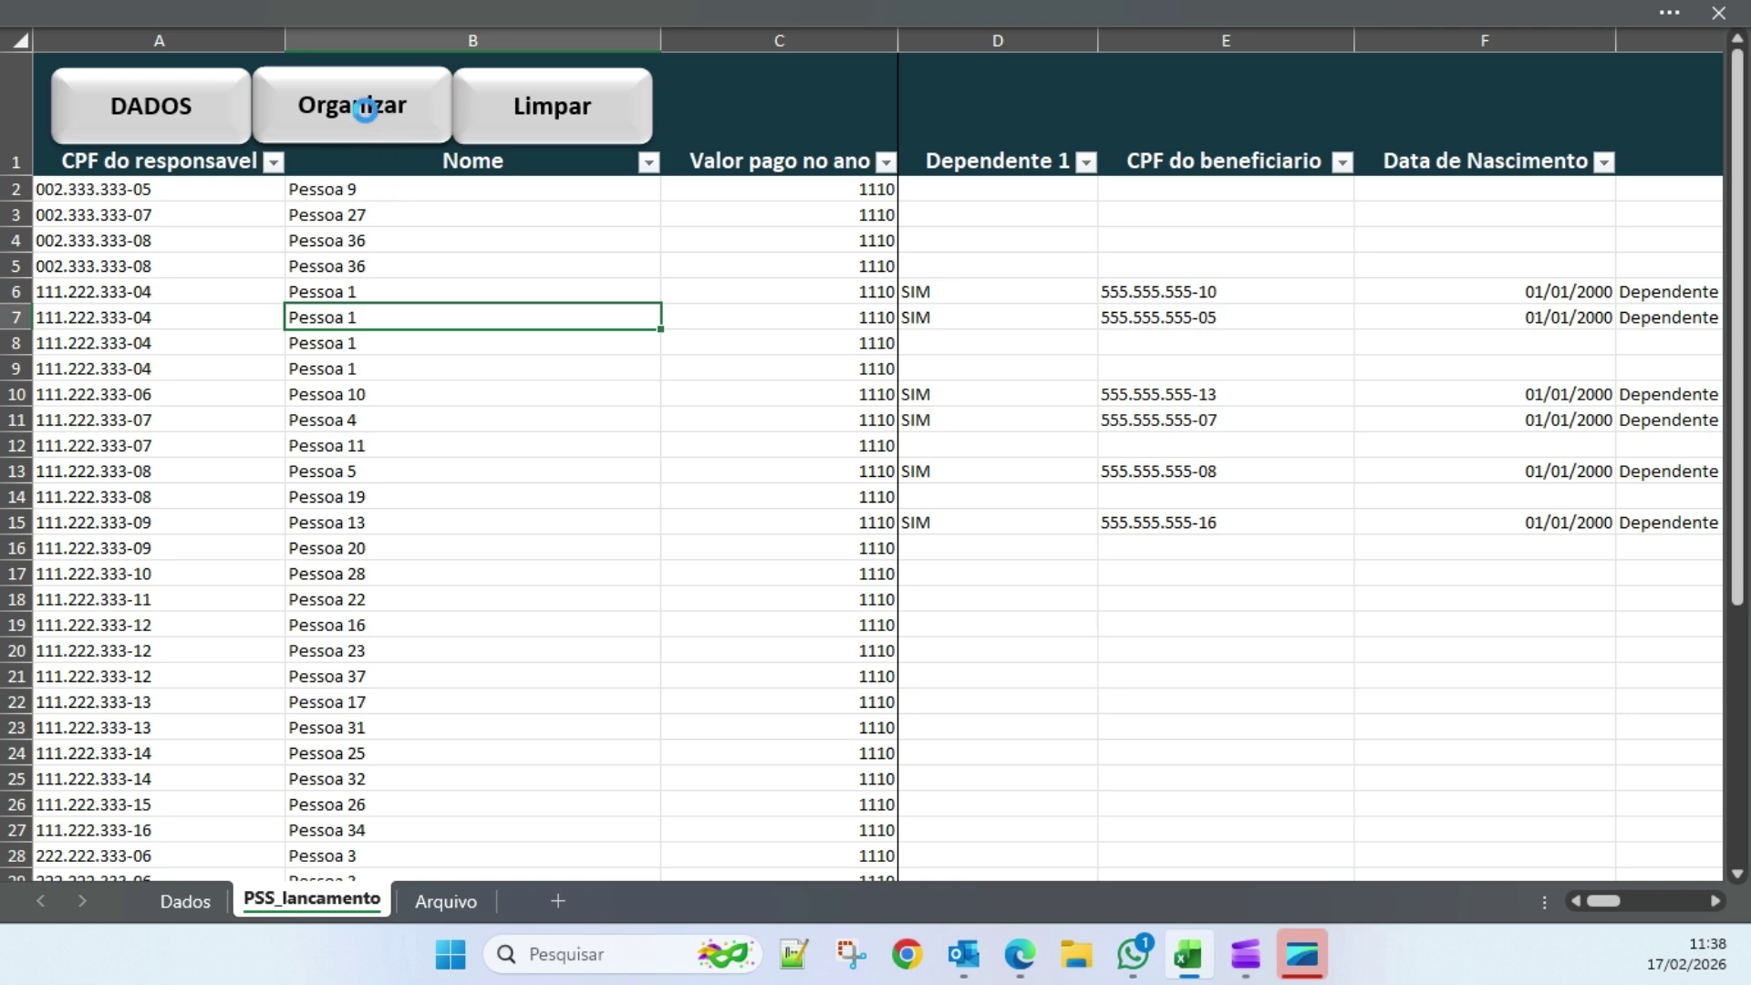
# - Run Organizar on the payer entries and check the consolidated CPFs and yearly amounts for payers and dependents
pyautogui.click(372, 108)
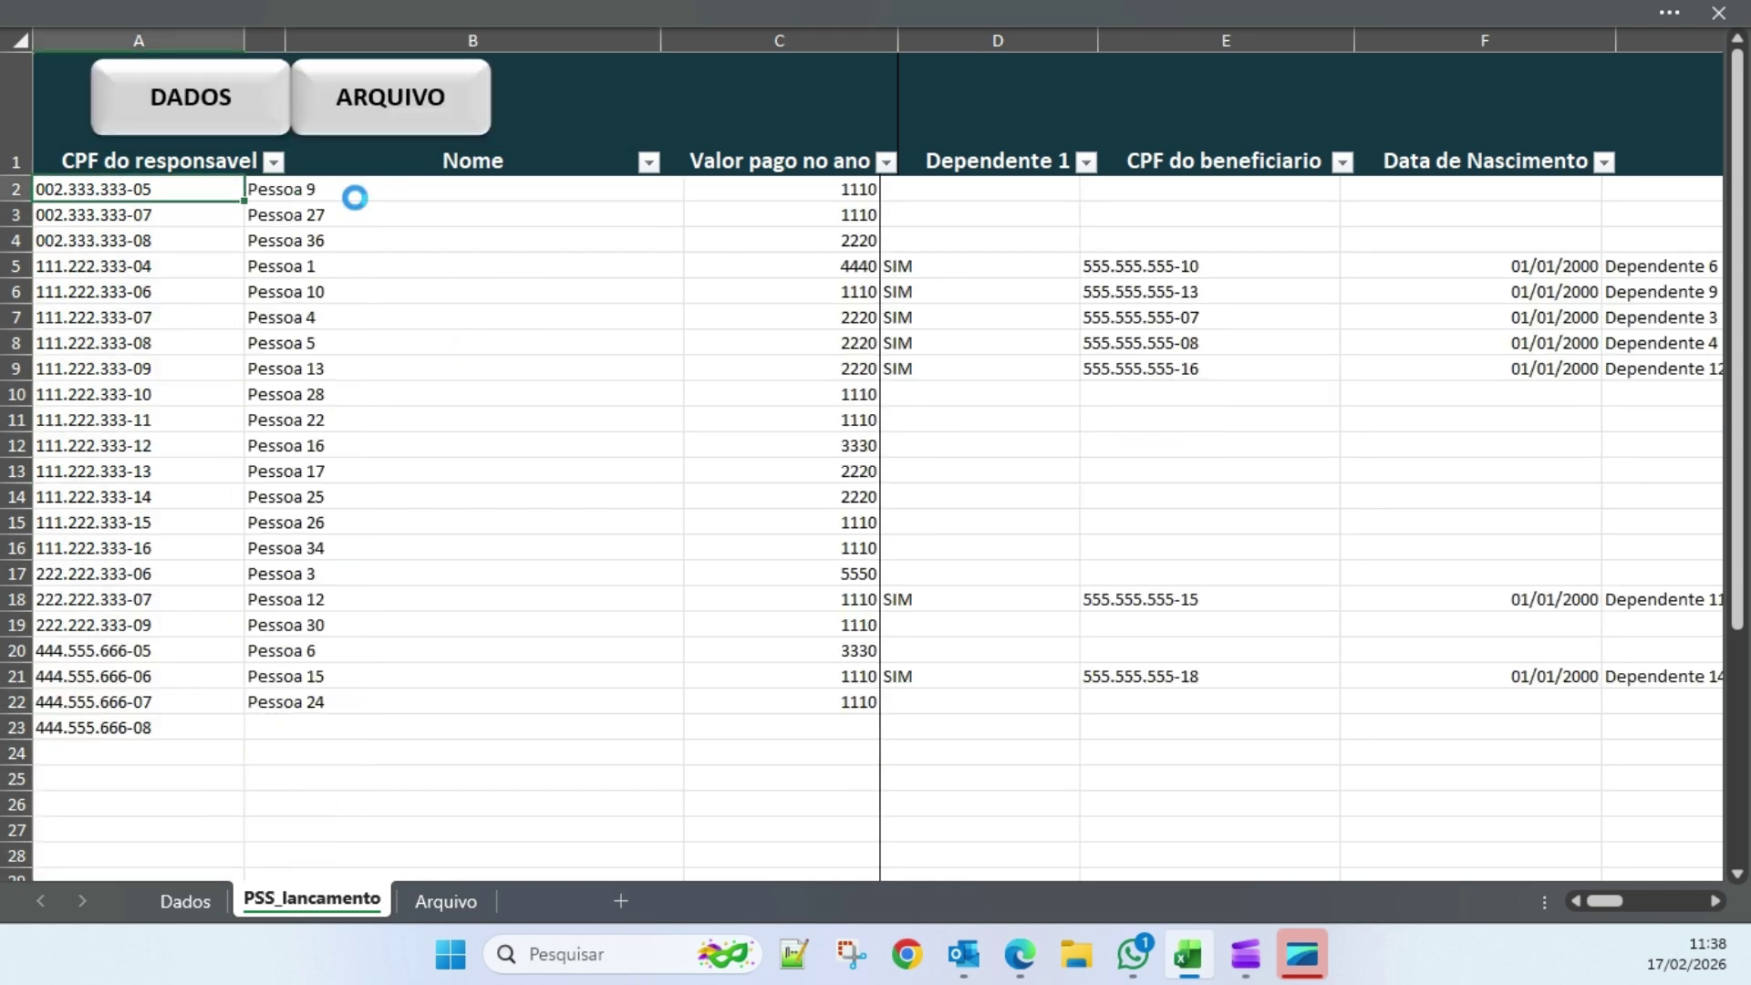
pyautogui.moveTo(139, 196); pyautogui.dragTo(136, 729)
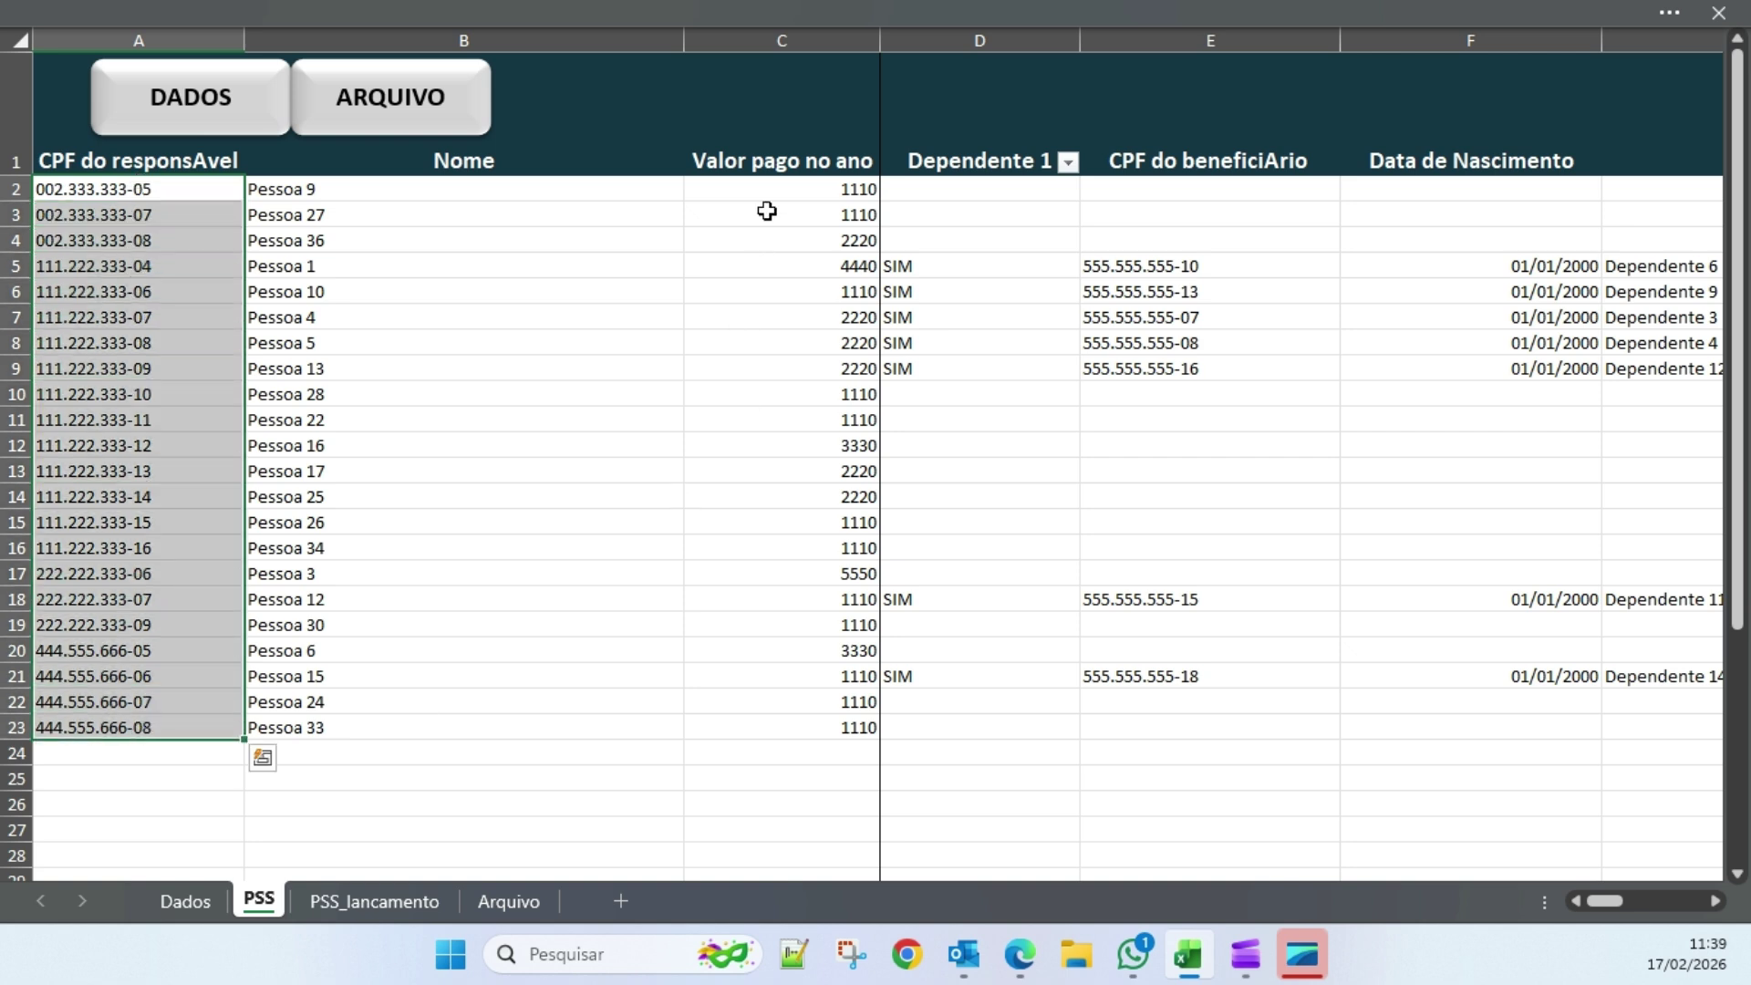
pyautogui.moveTo(769, 189); pyautogui.dragTo(775, 732)
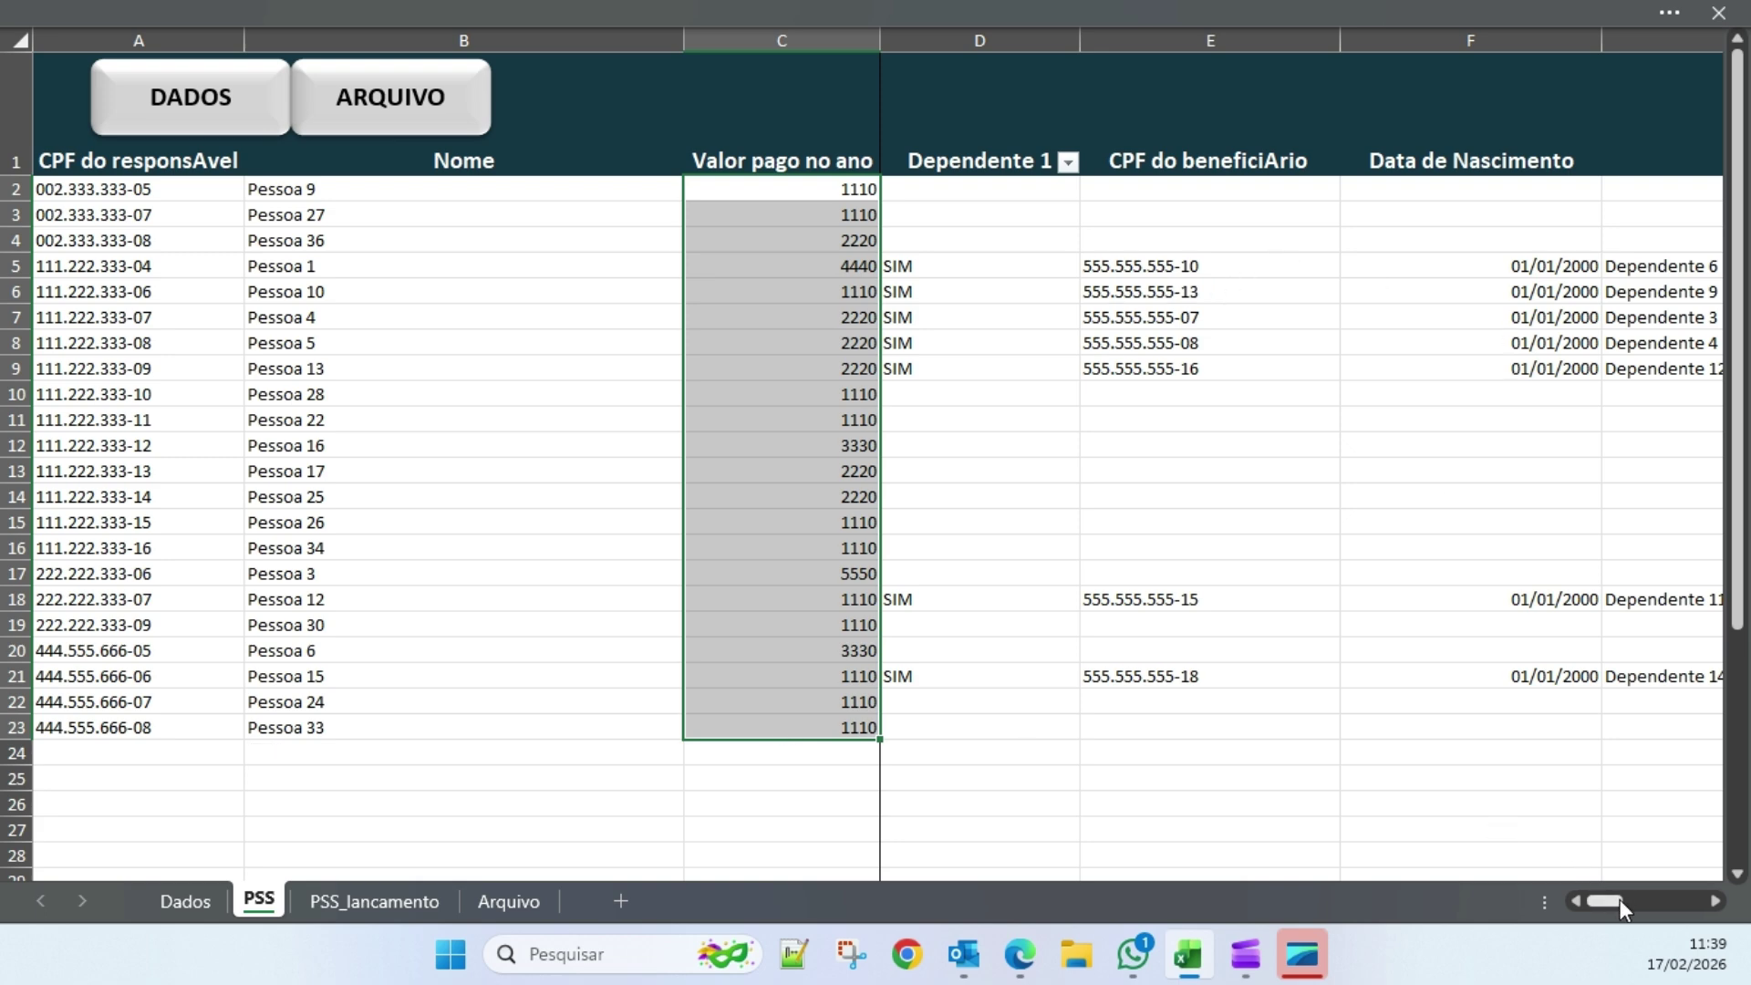
pyautogui.moveTo(1619, 899); pyautogui.dragTo(1631, 900)
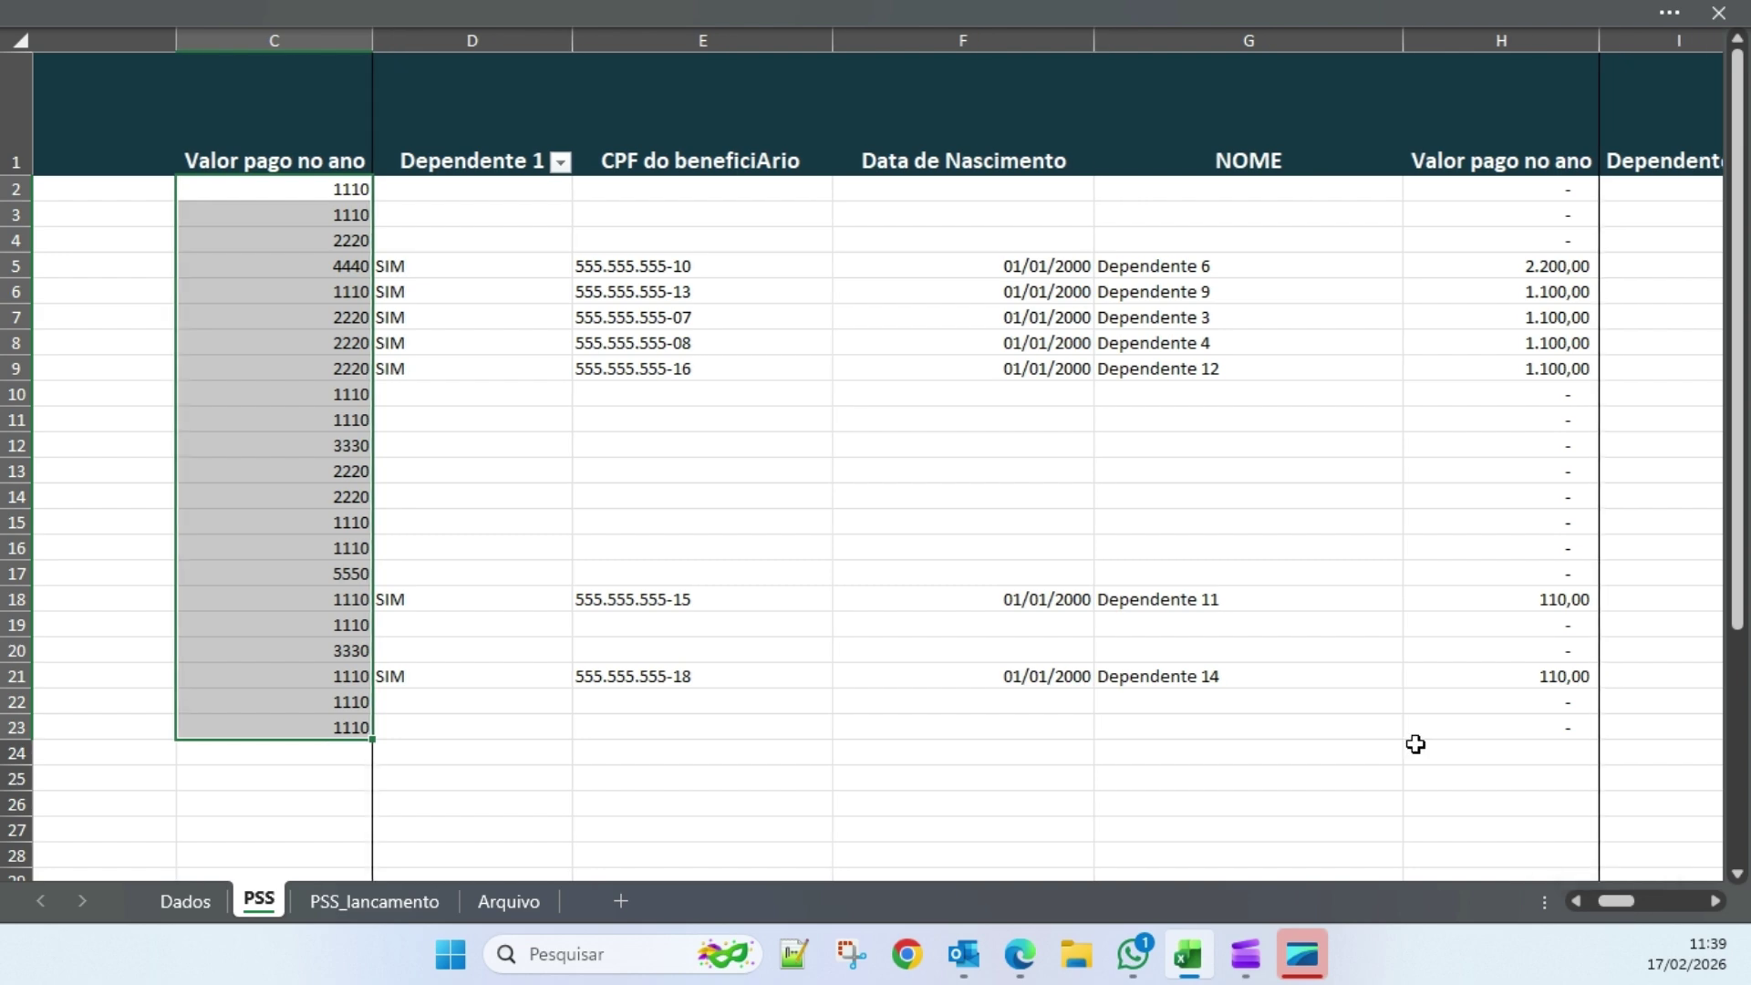
pyautogui.moveTo(1507, 278); pyautogui.dragTo(1514, 350)
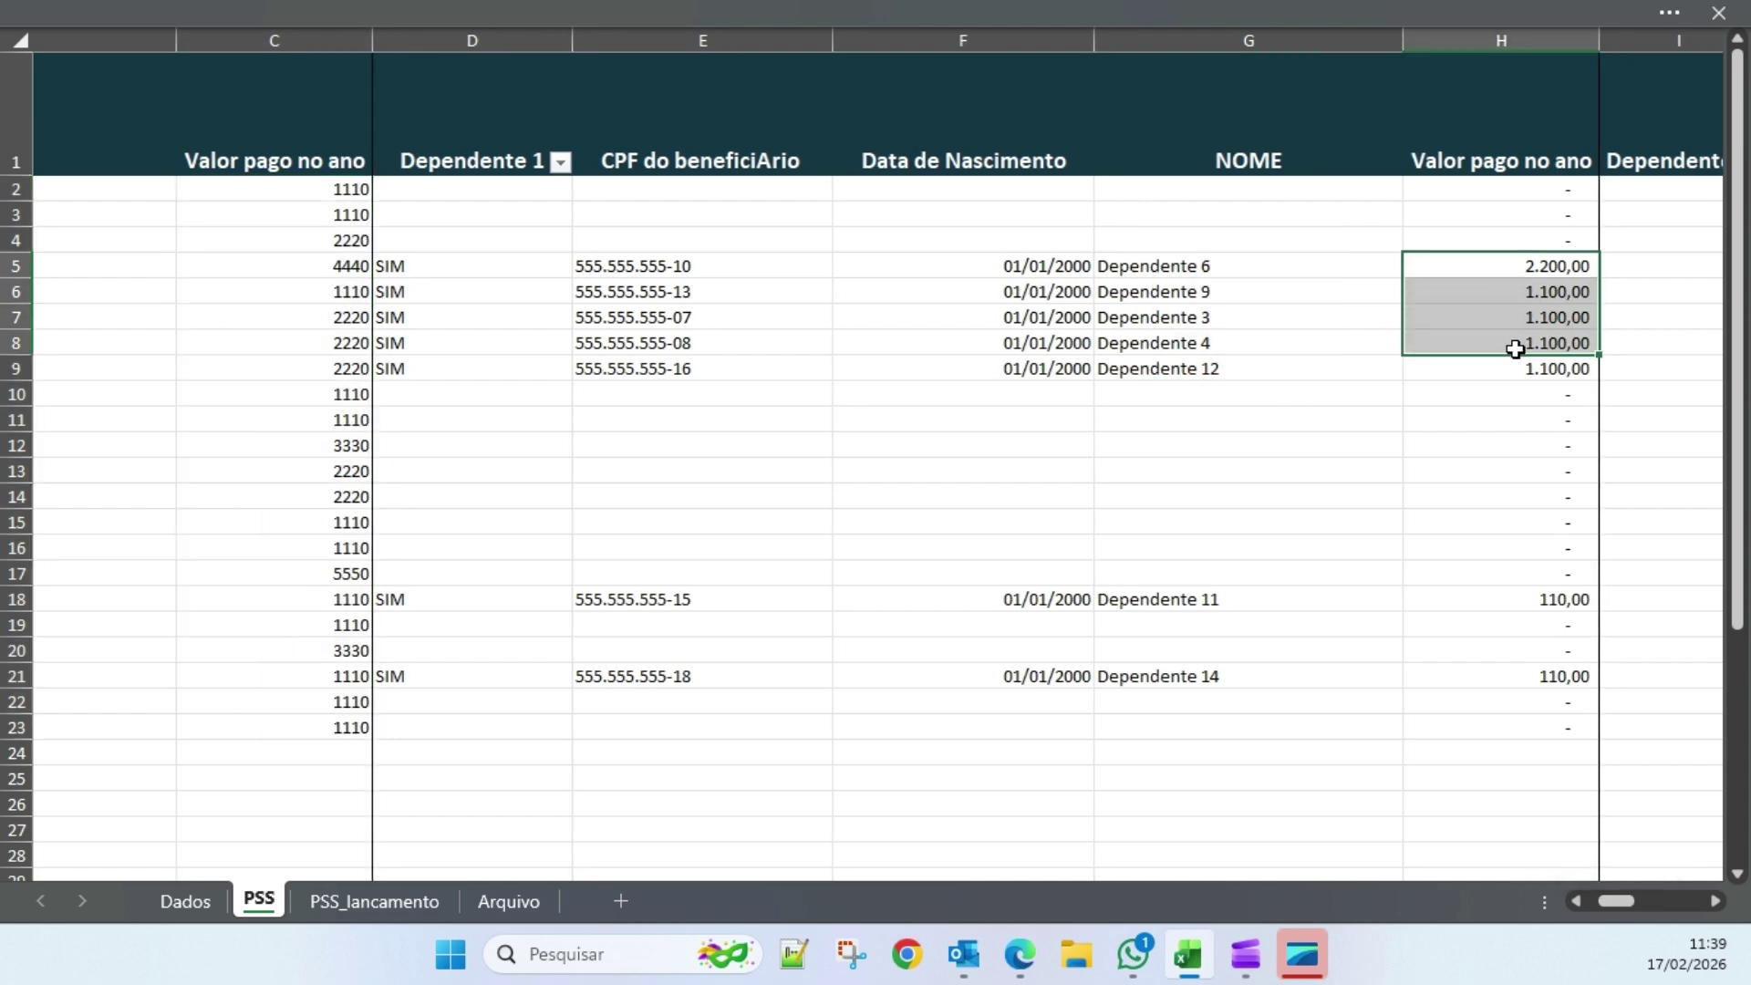
pyautogui.moveTo(1615, 905); pyautogui.dragTo(1593, 915)
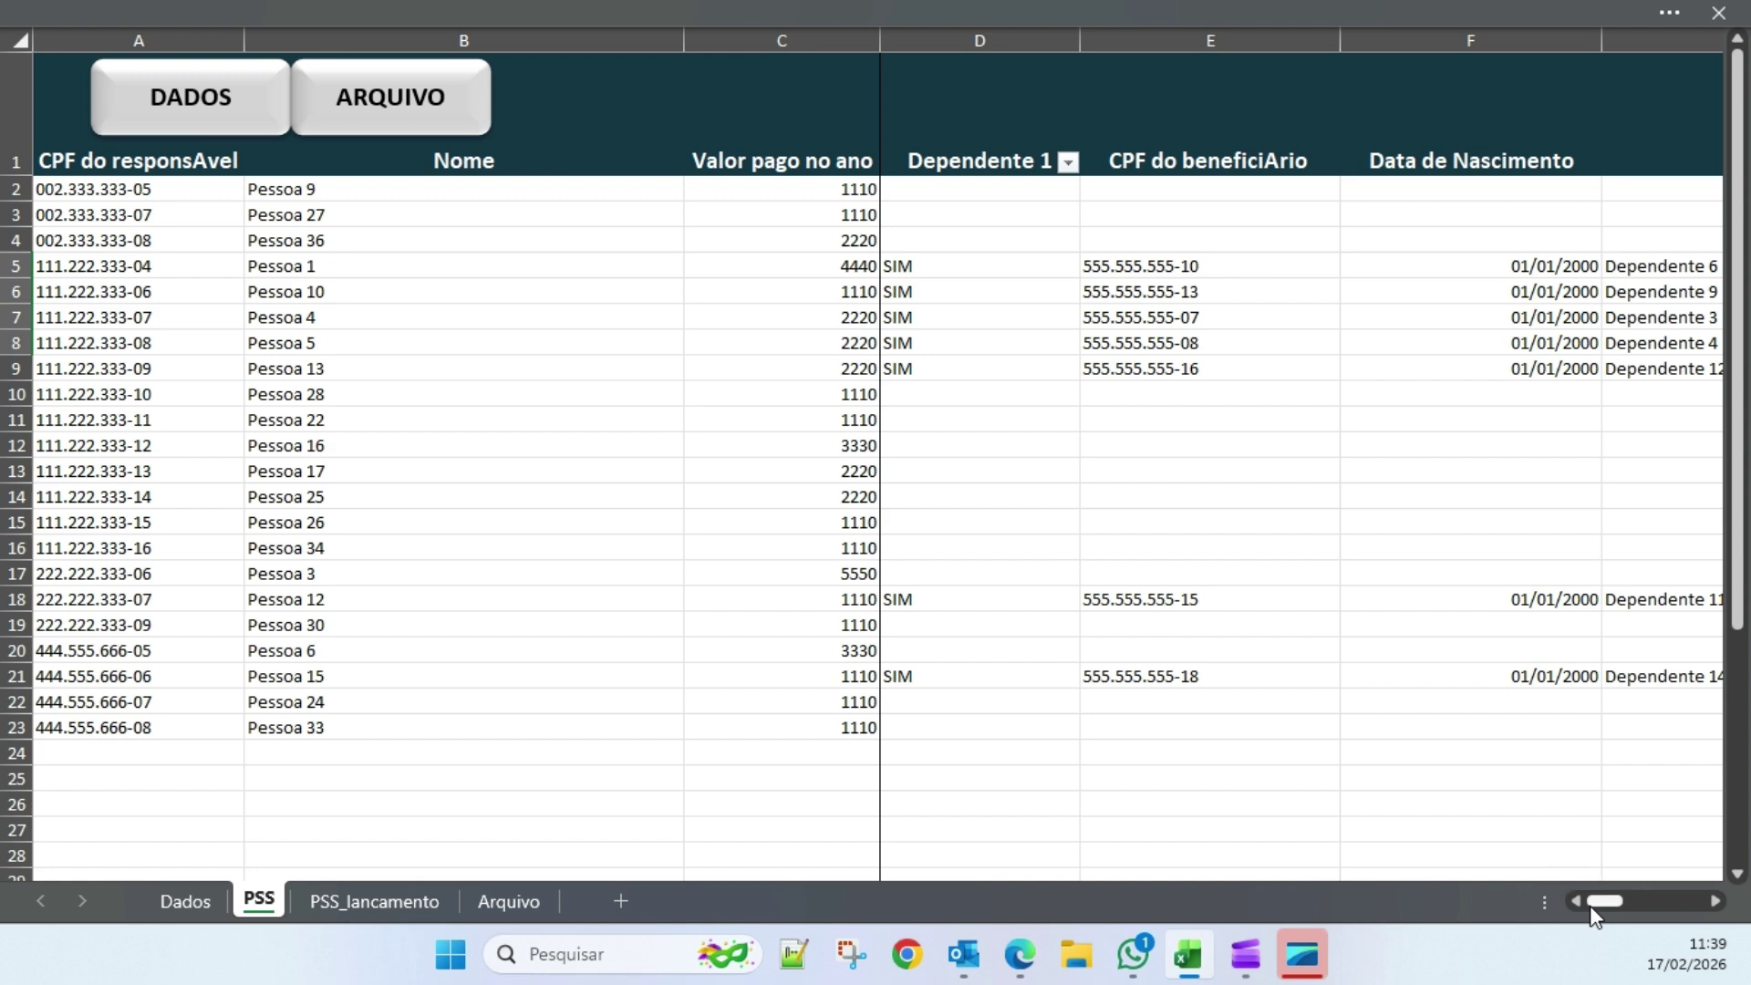
# - Generate the DMED text file from the PSS sheet with the file name arquivo01
pyautogui.click(385, 115)
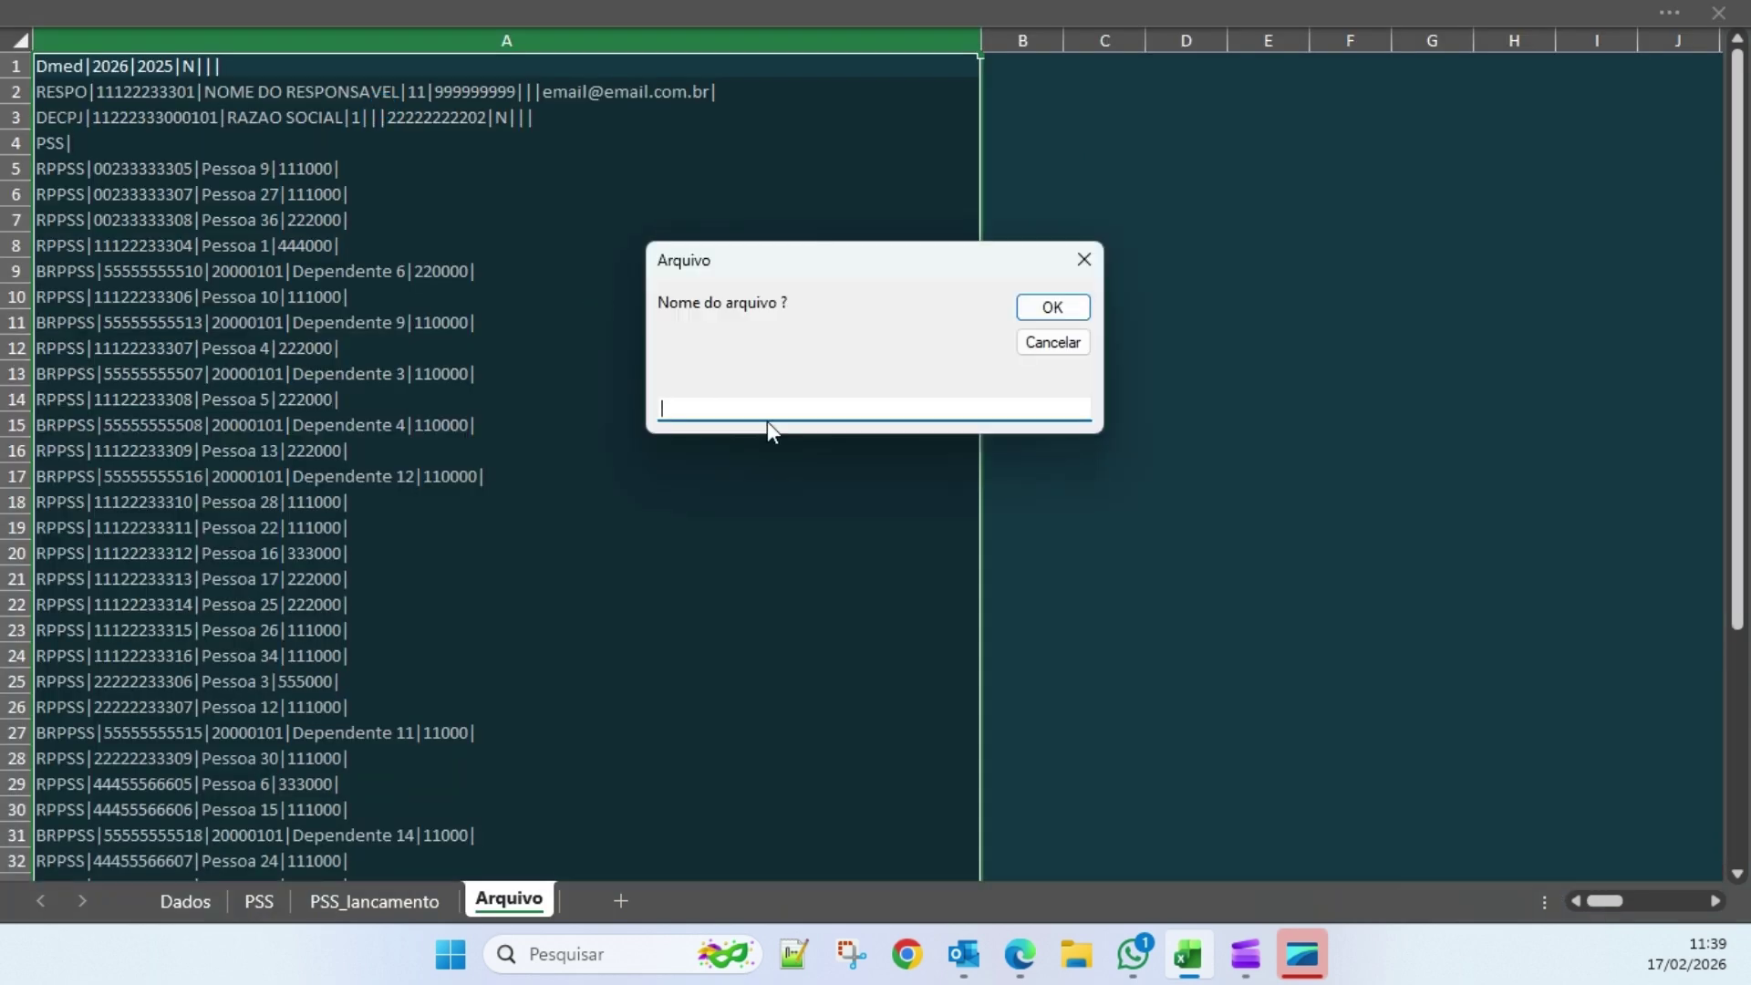
pyautogui.write('arquivo01')
pyautogui.press('Return')
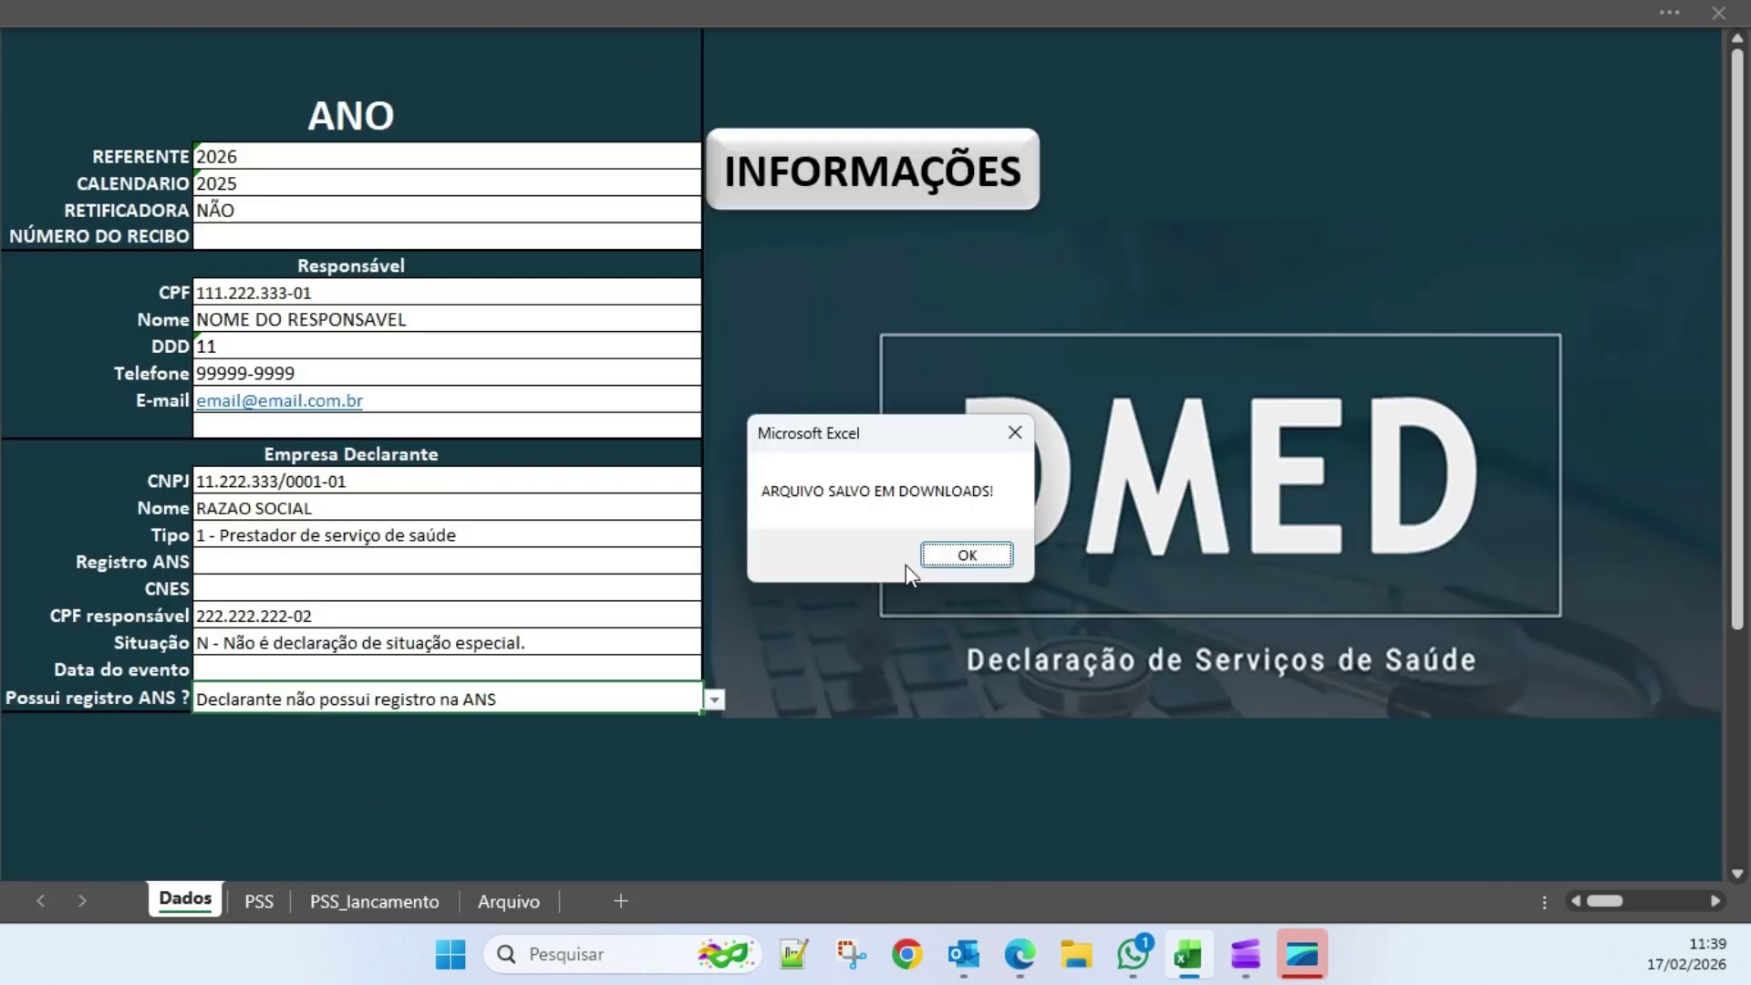
pyautogui.click(948, 558)
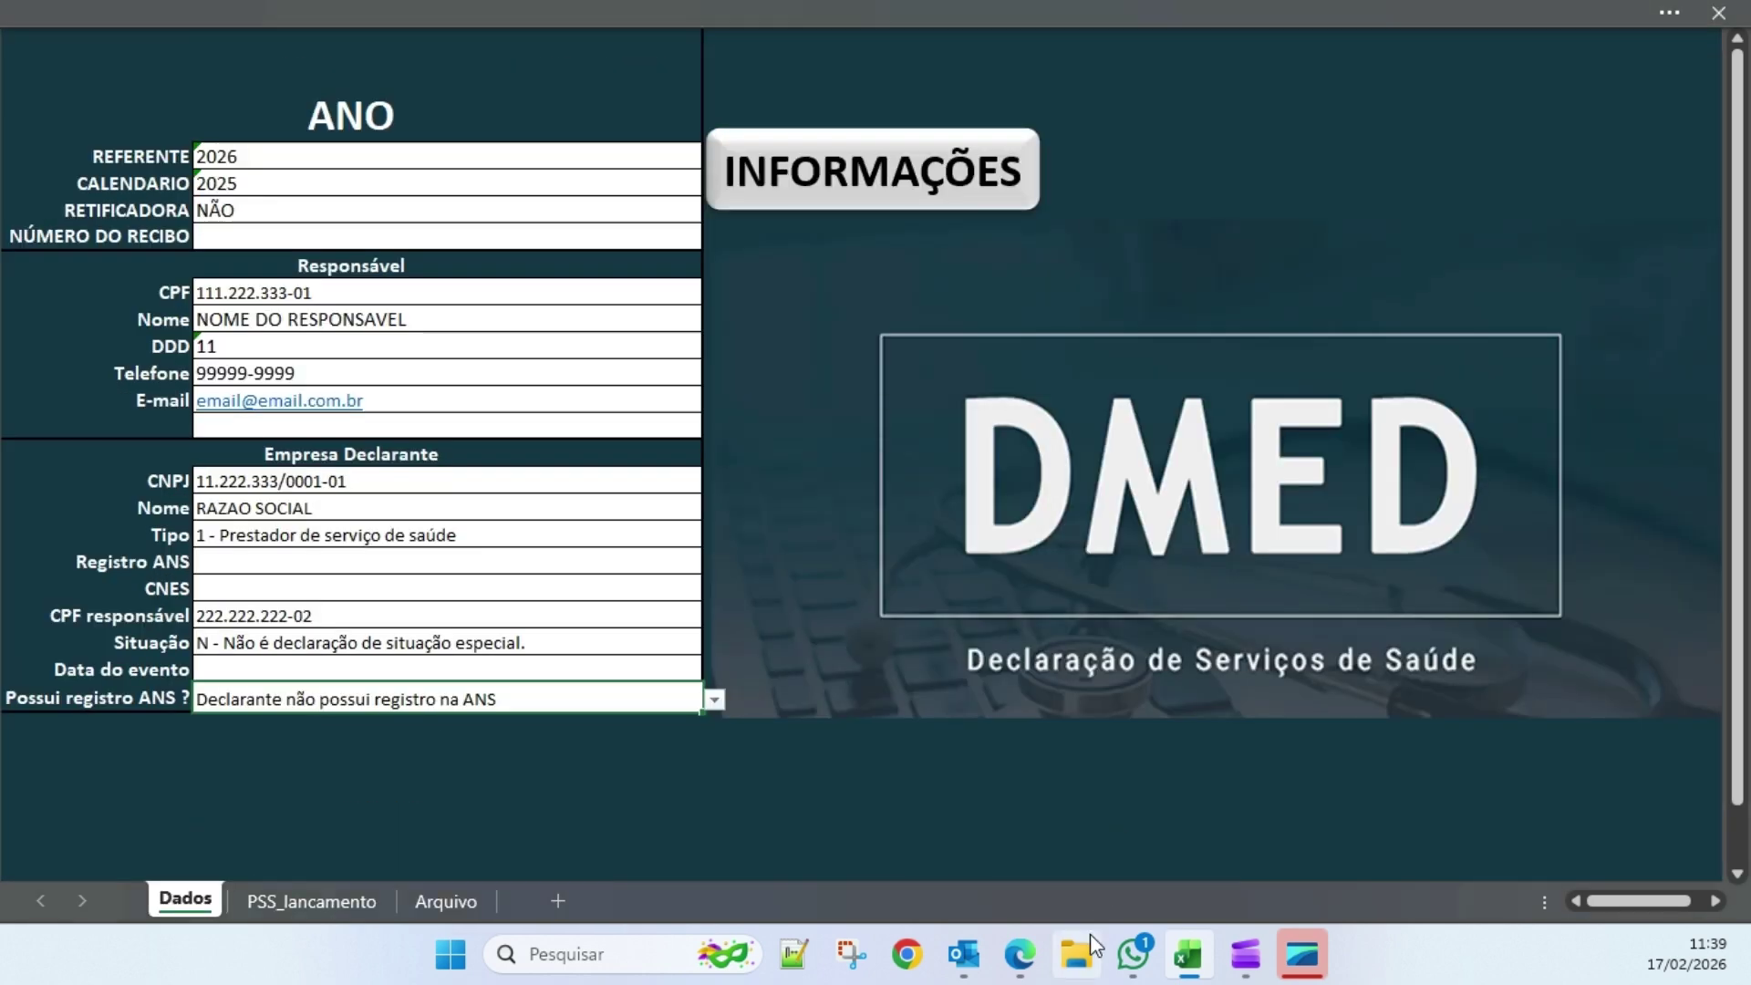
# - Open the exported arquivo01.txt from the Downloads folder in File Explorer
pyautogui.click(1091, 933)
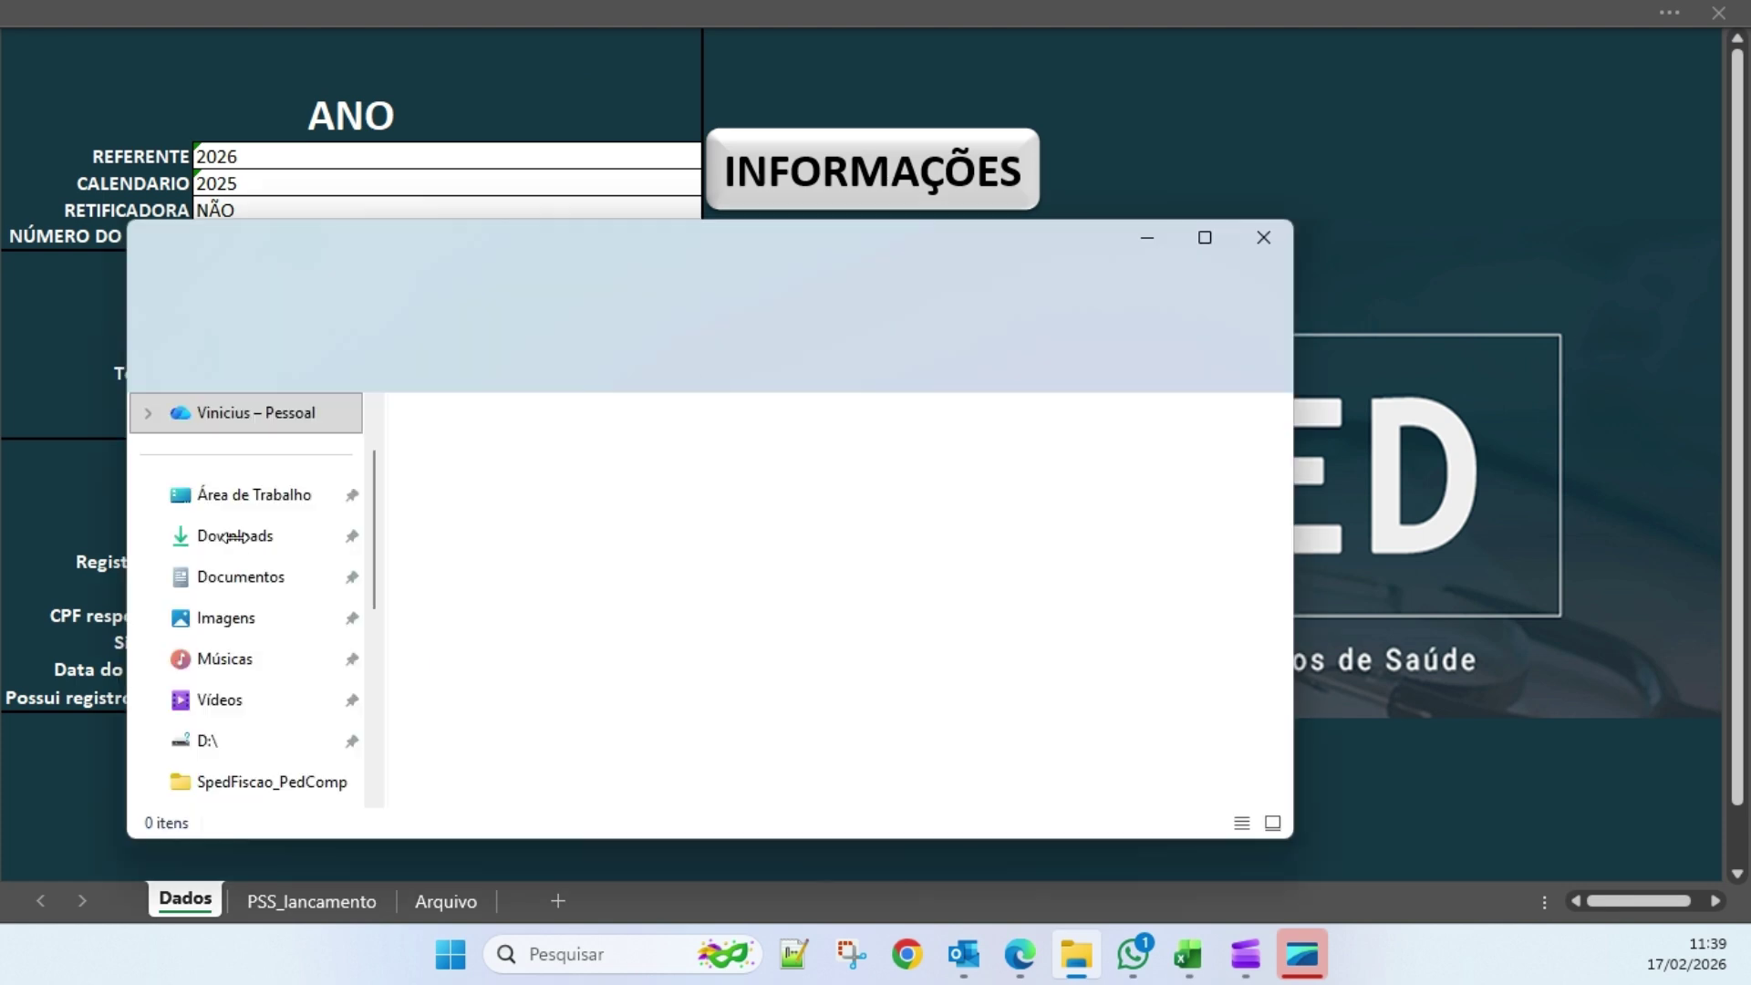
pyautogui.click(232, 536)
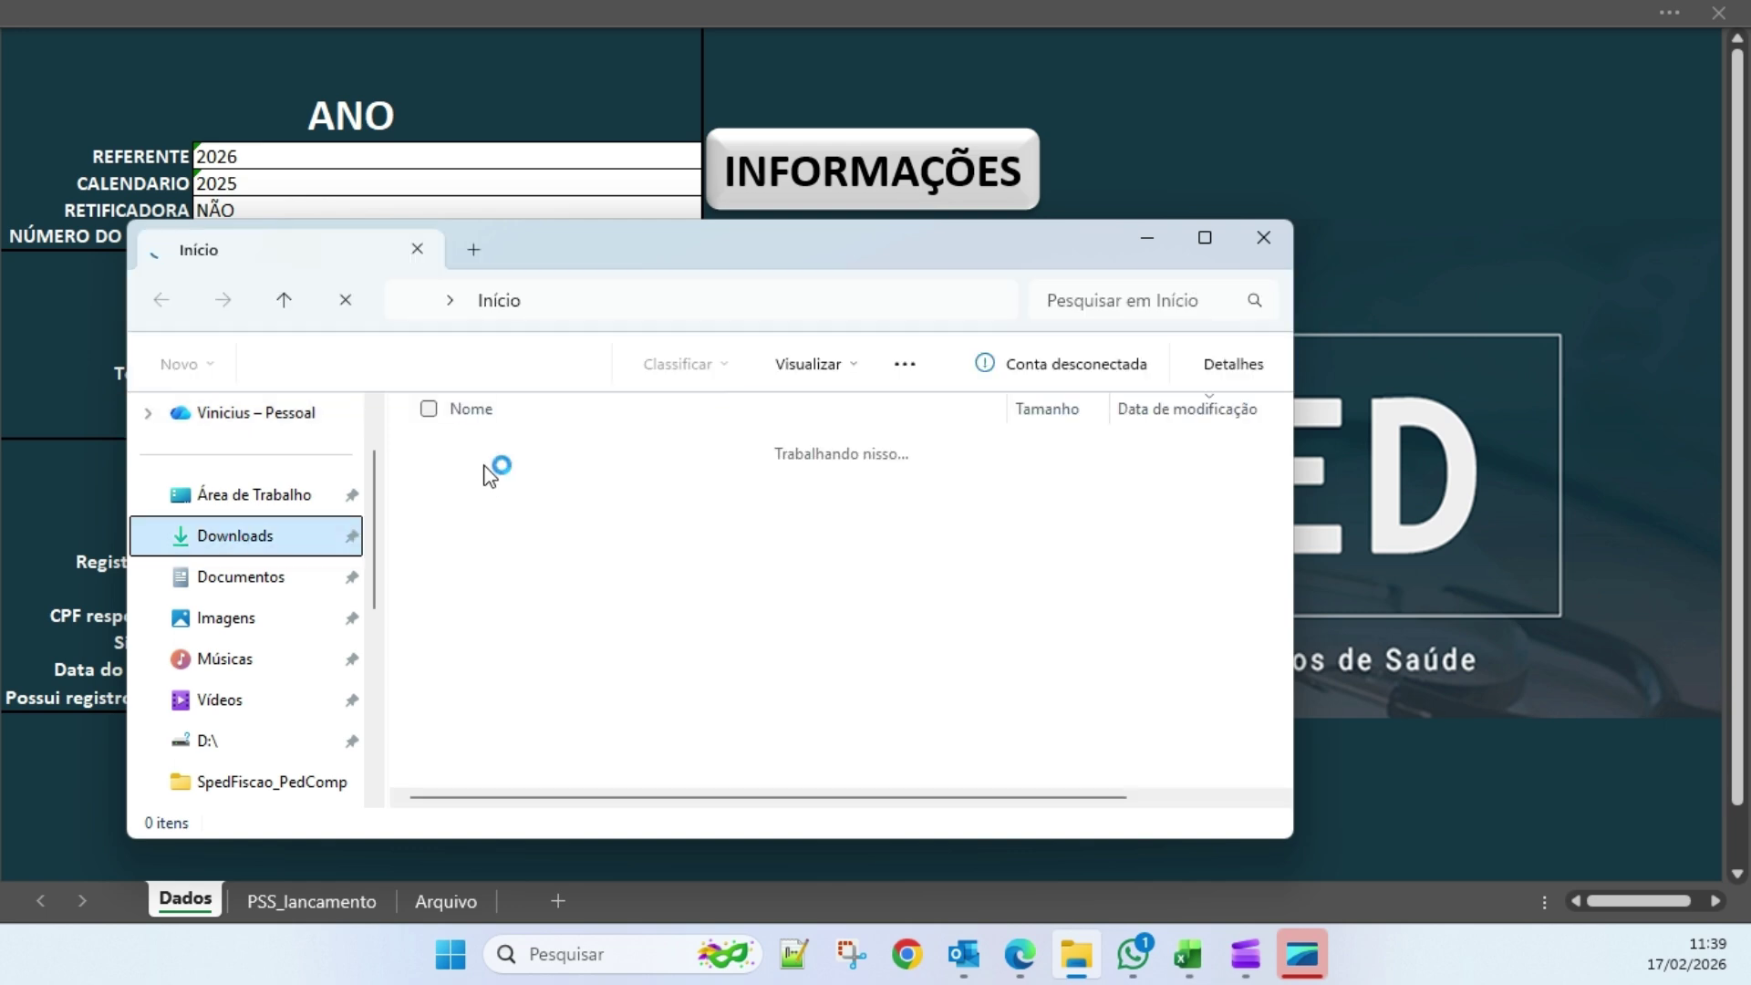
pyautogui.click(507, 481)
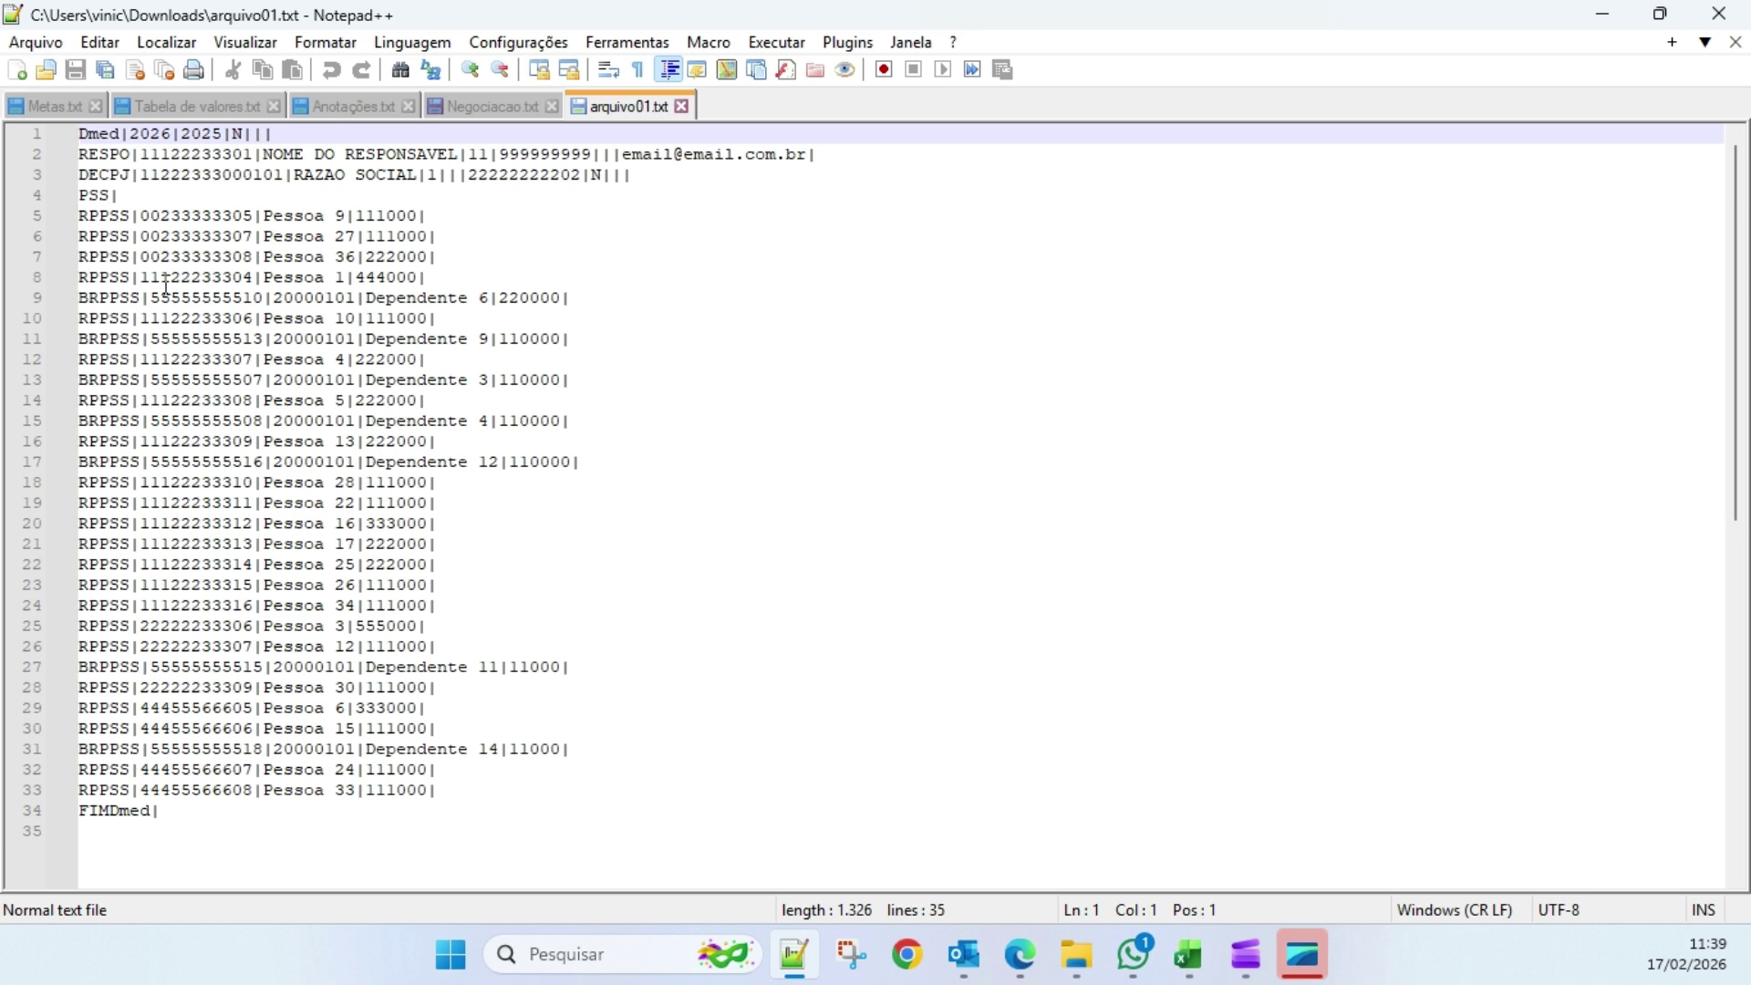
# - Examine the PSS payer and dependent records in arquivo01.txt and return to the Dados sheet in Excel
pyautogui.moveTo(98, 195); pyautogui.dragTo(306, 606)
pyautogui.click(546, 640)
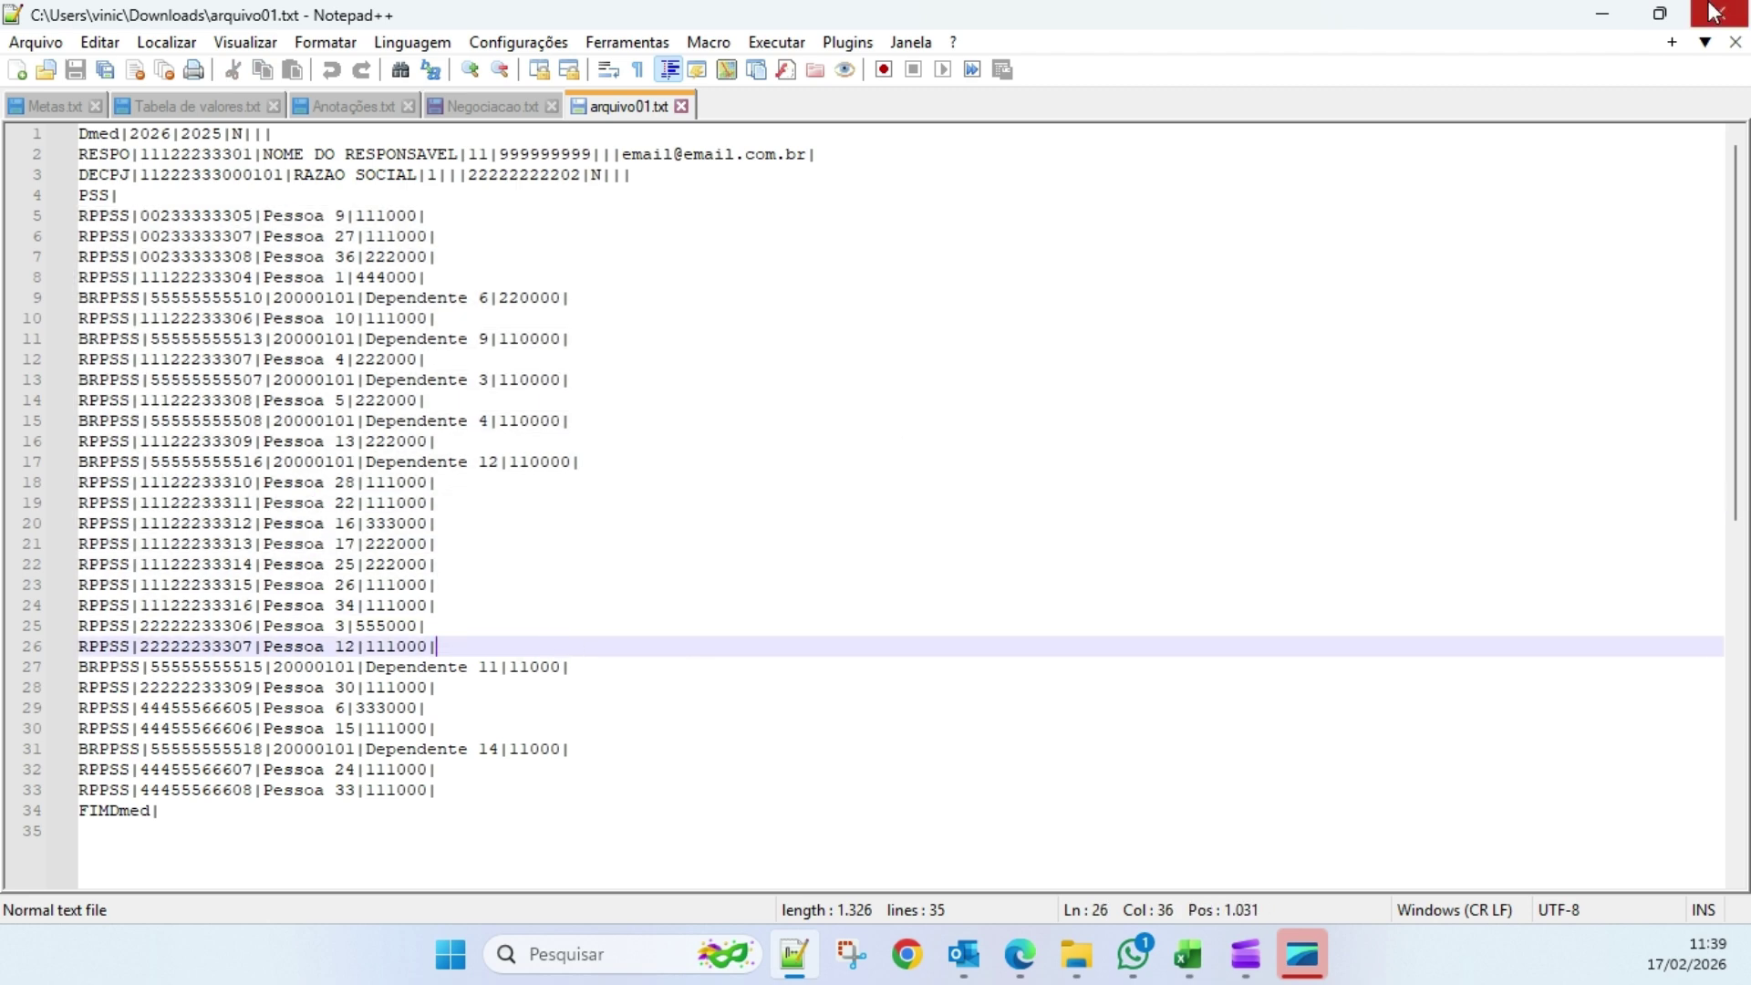
pyautogui.click(1607, 13)
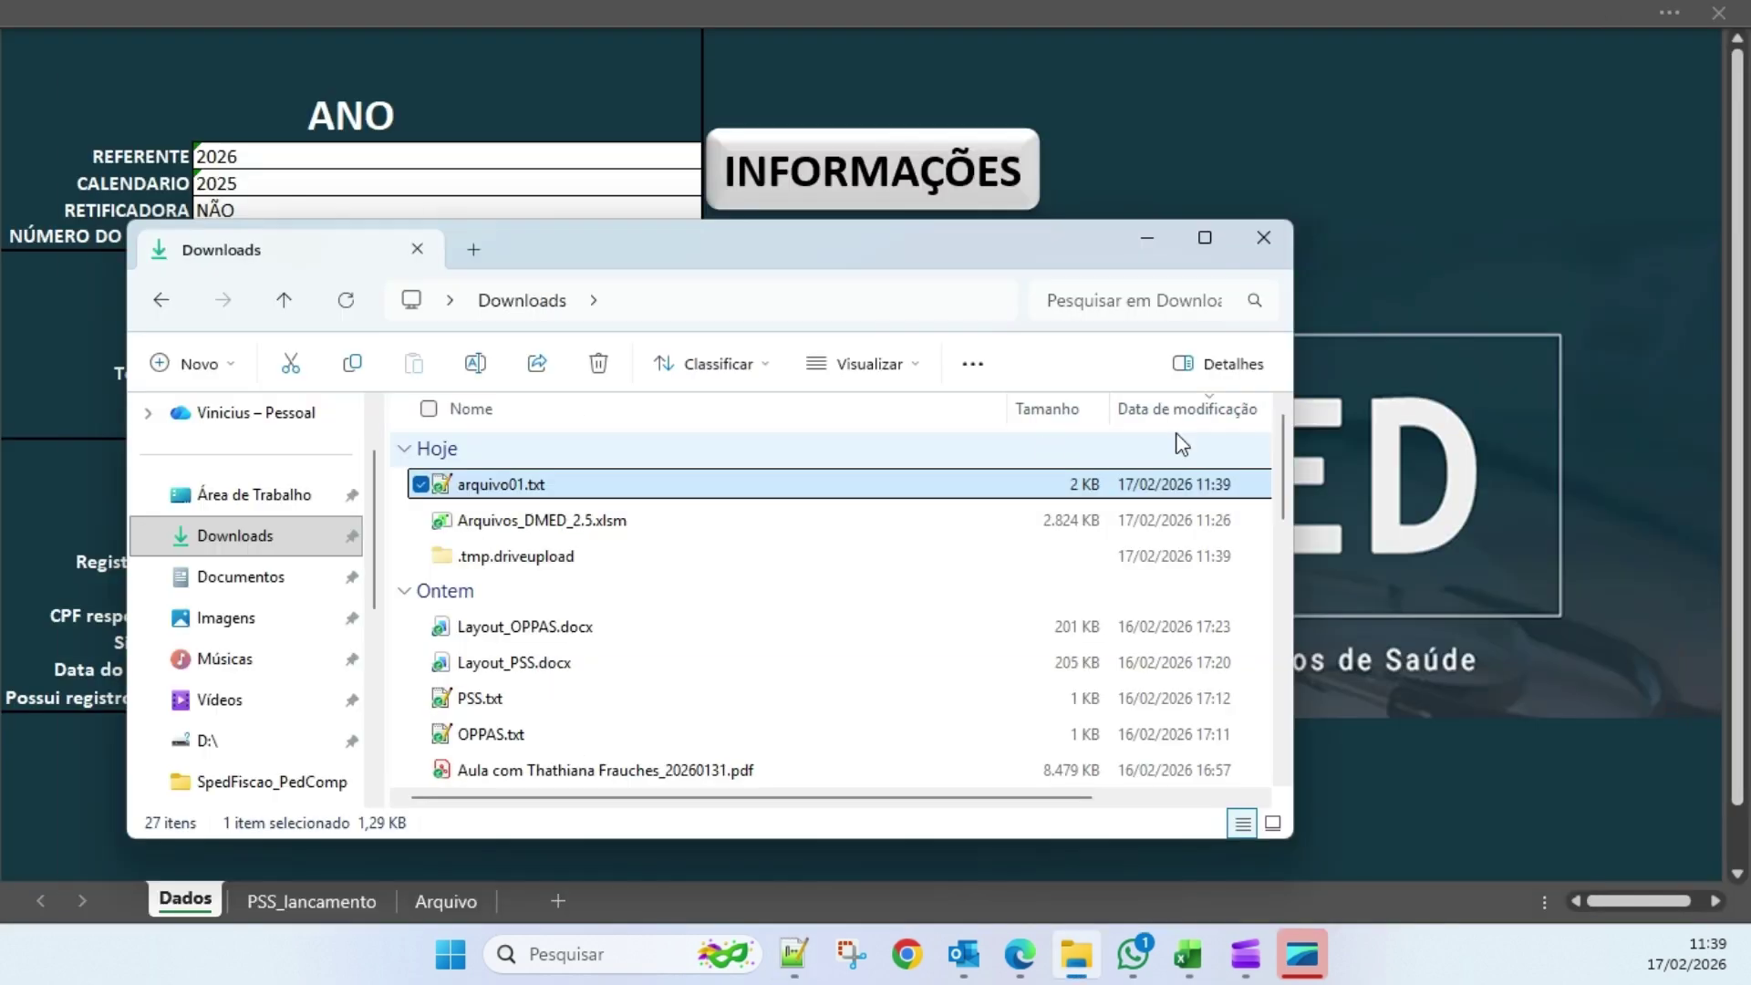
pyautogui.click(1443, 171)
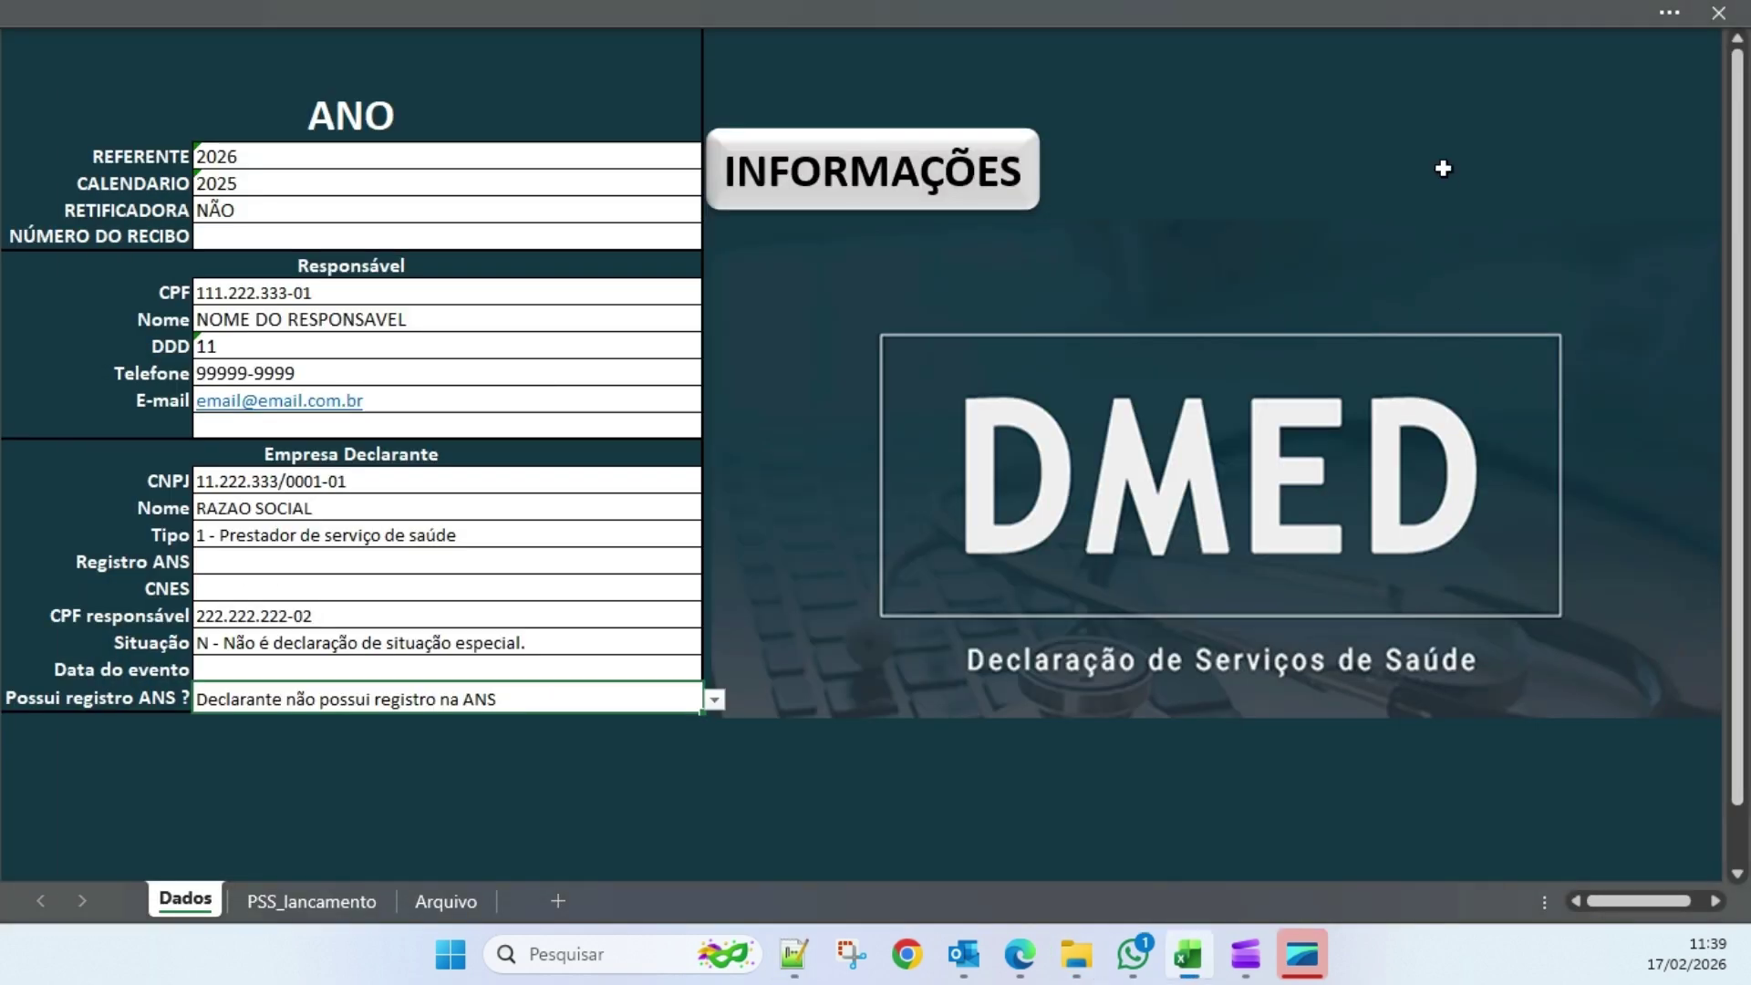
# - Set the declarant's Tipo to 2 - Operadora de plano de assistência à saúde and open its OPPAS_lanc entry sheet
pyautogui.click(428, 534)
pyautogui.click(725, 547)
pyautogui.click(680, 542)
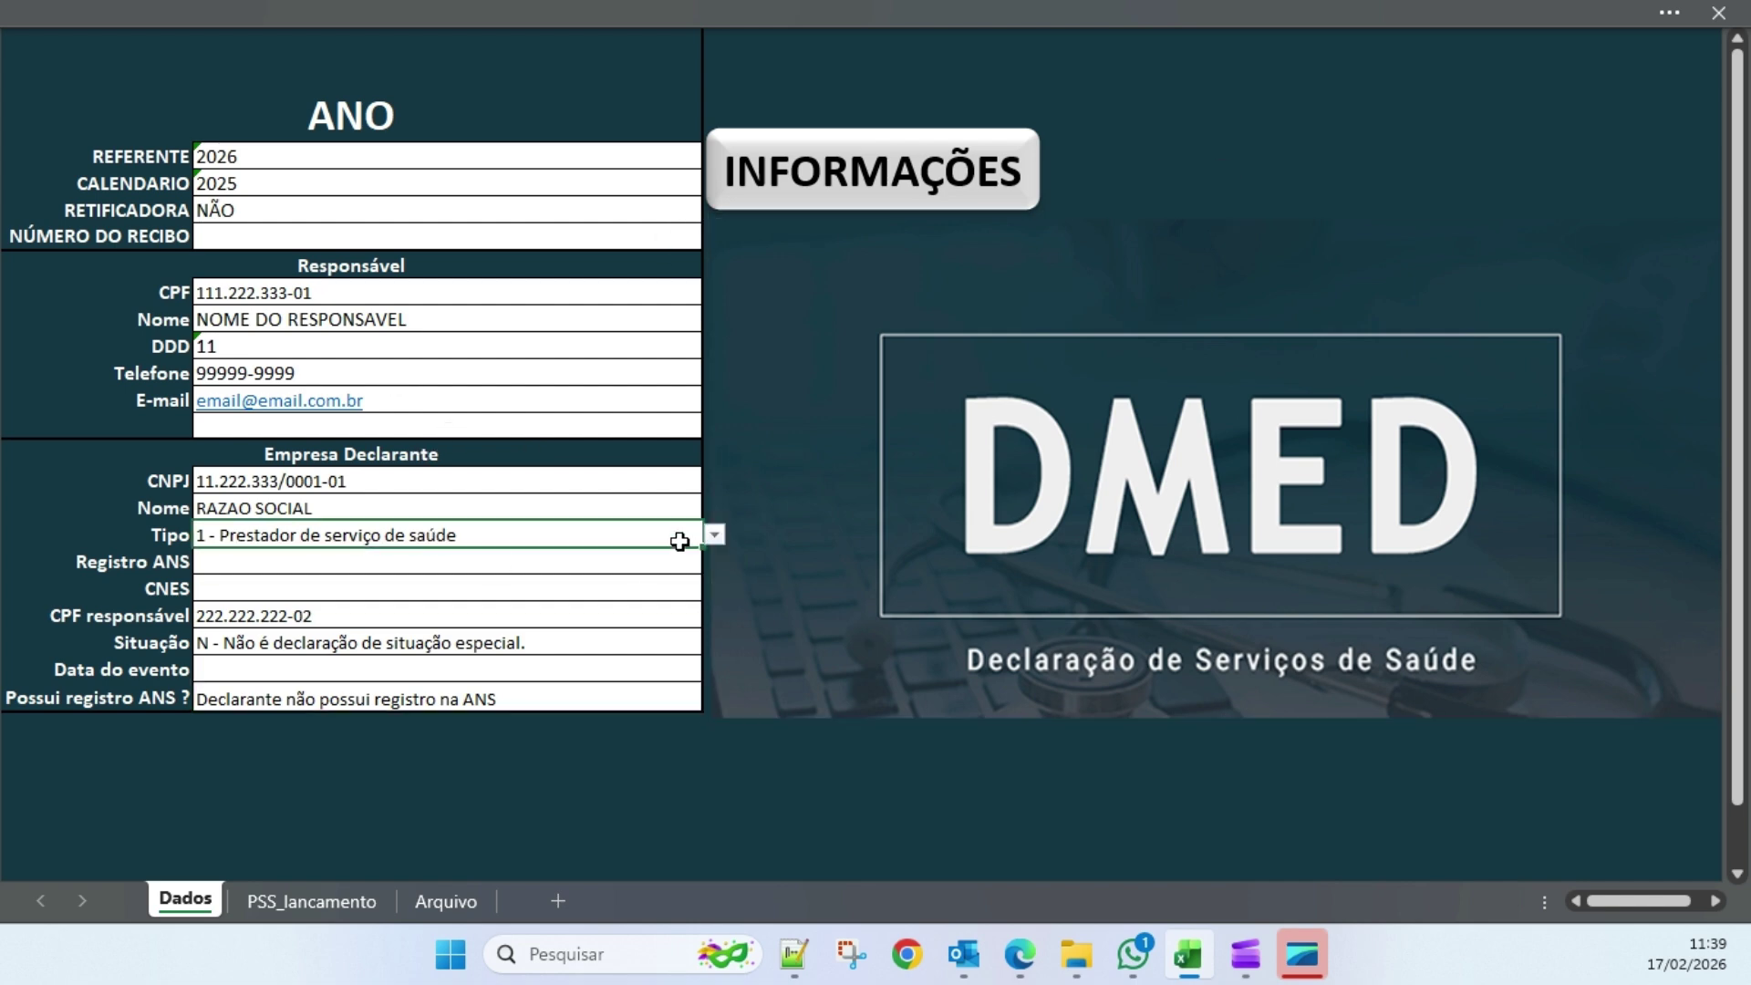
pyautogui.click(715, 536)
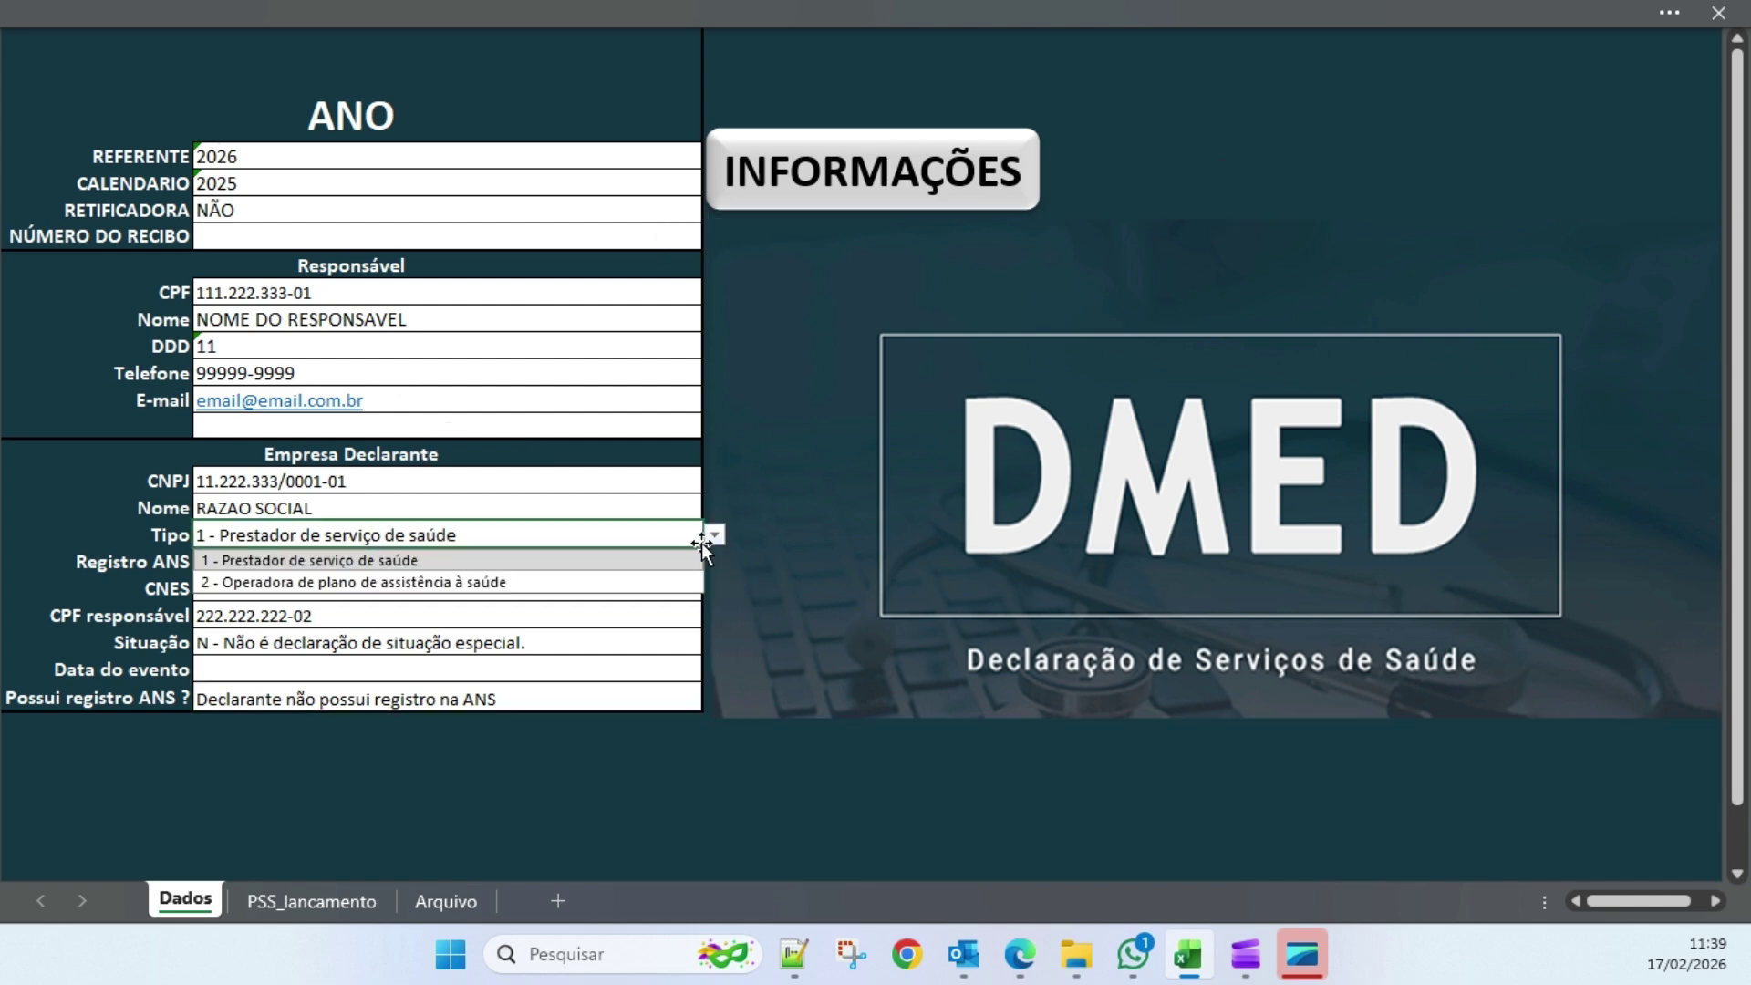
pyautogui.click(292, 584)
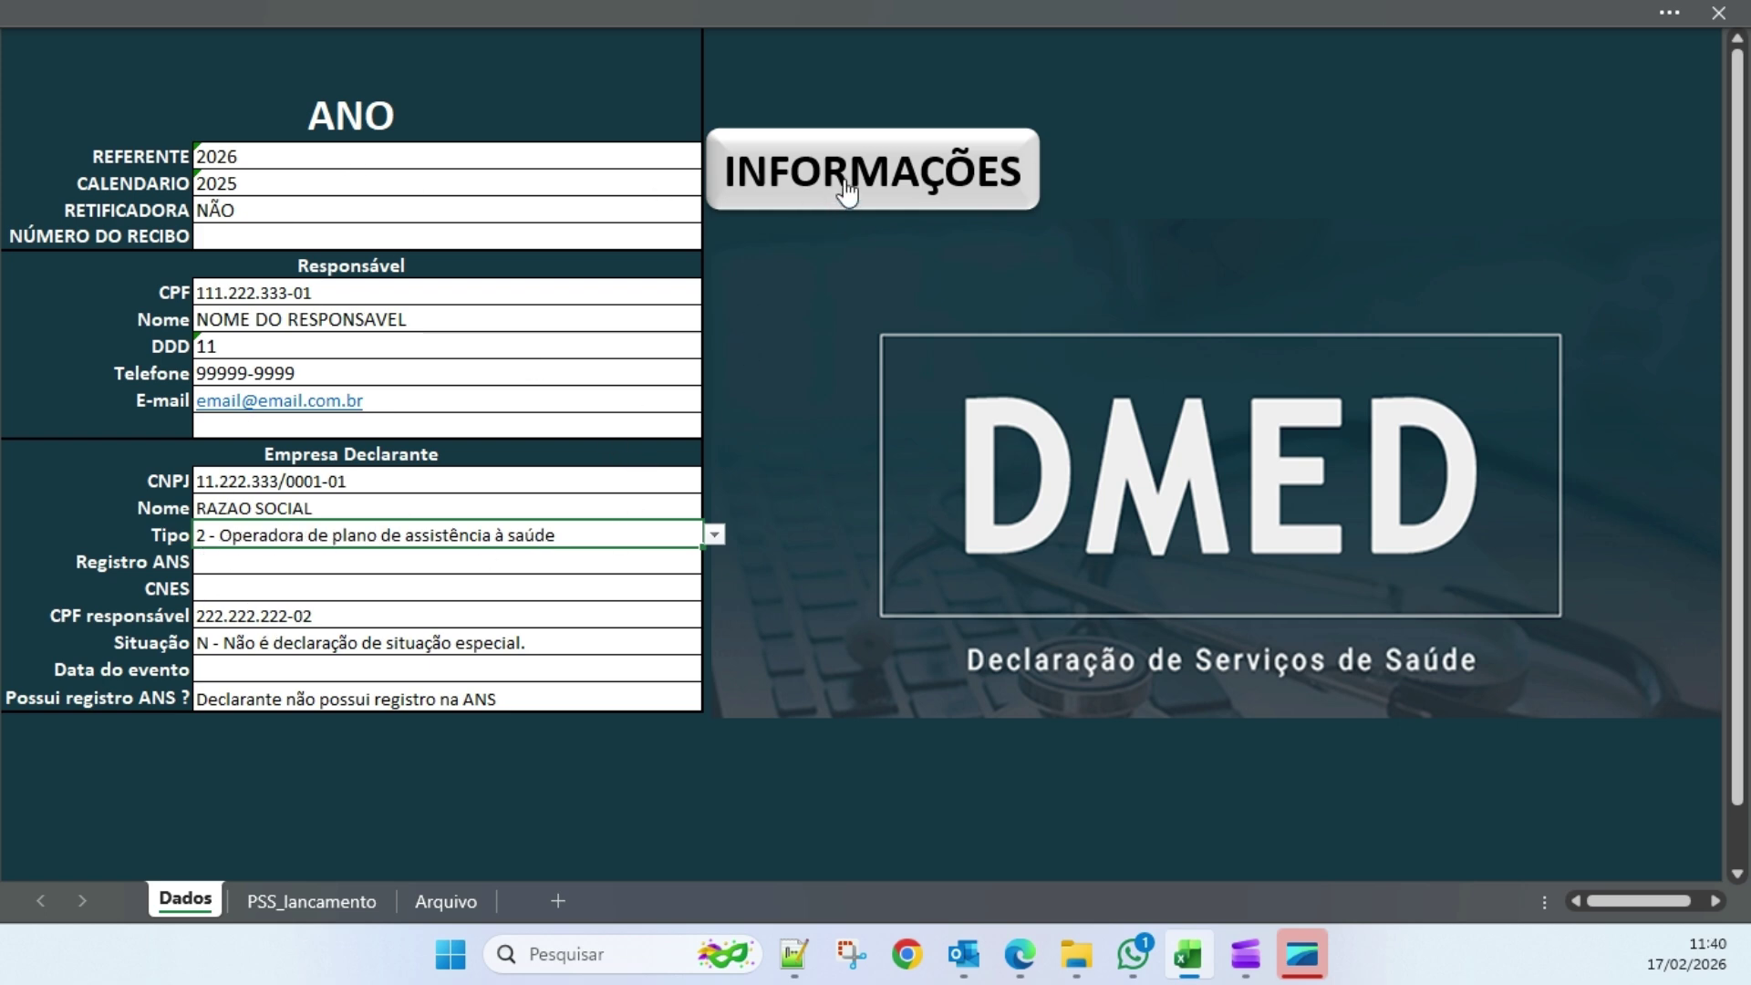
pyautogui.click(812, 187)
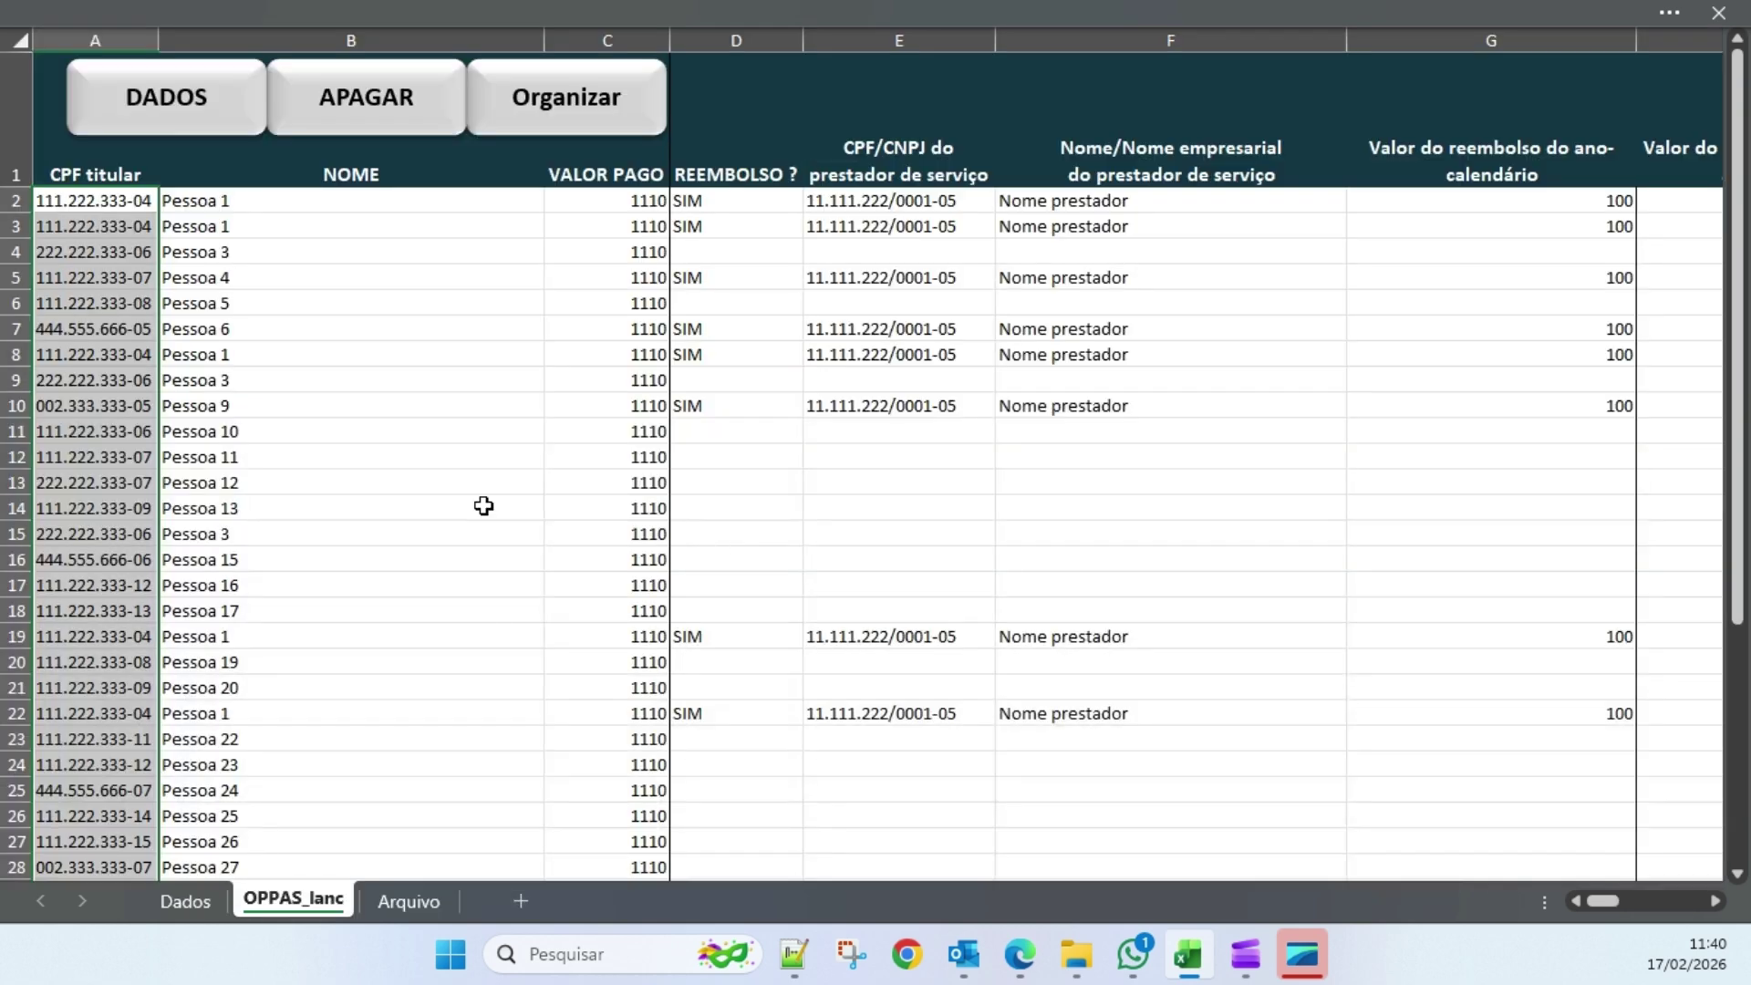
# - Examine the OPPAS_lanc columns for titular CPF, name, amount paid, reimbursement flag, service provider and reimbursement value
pyautogui.click(218, 405)
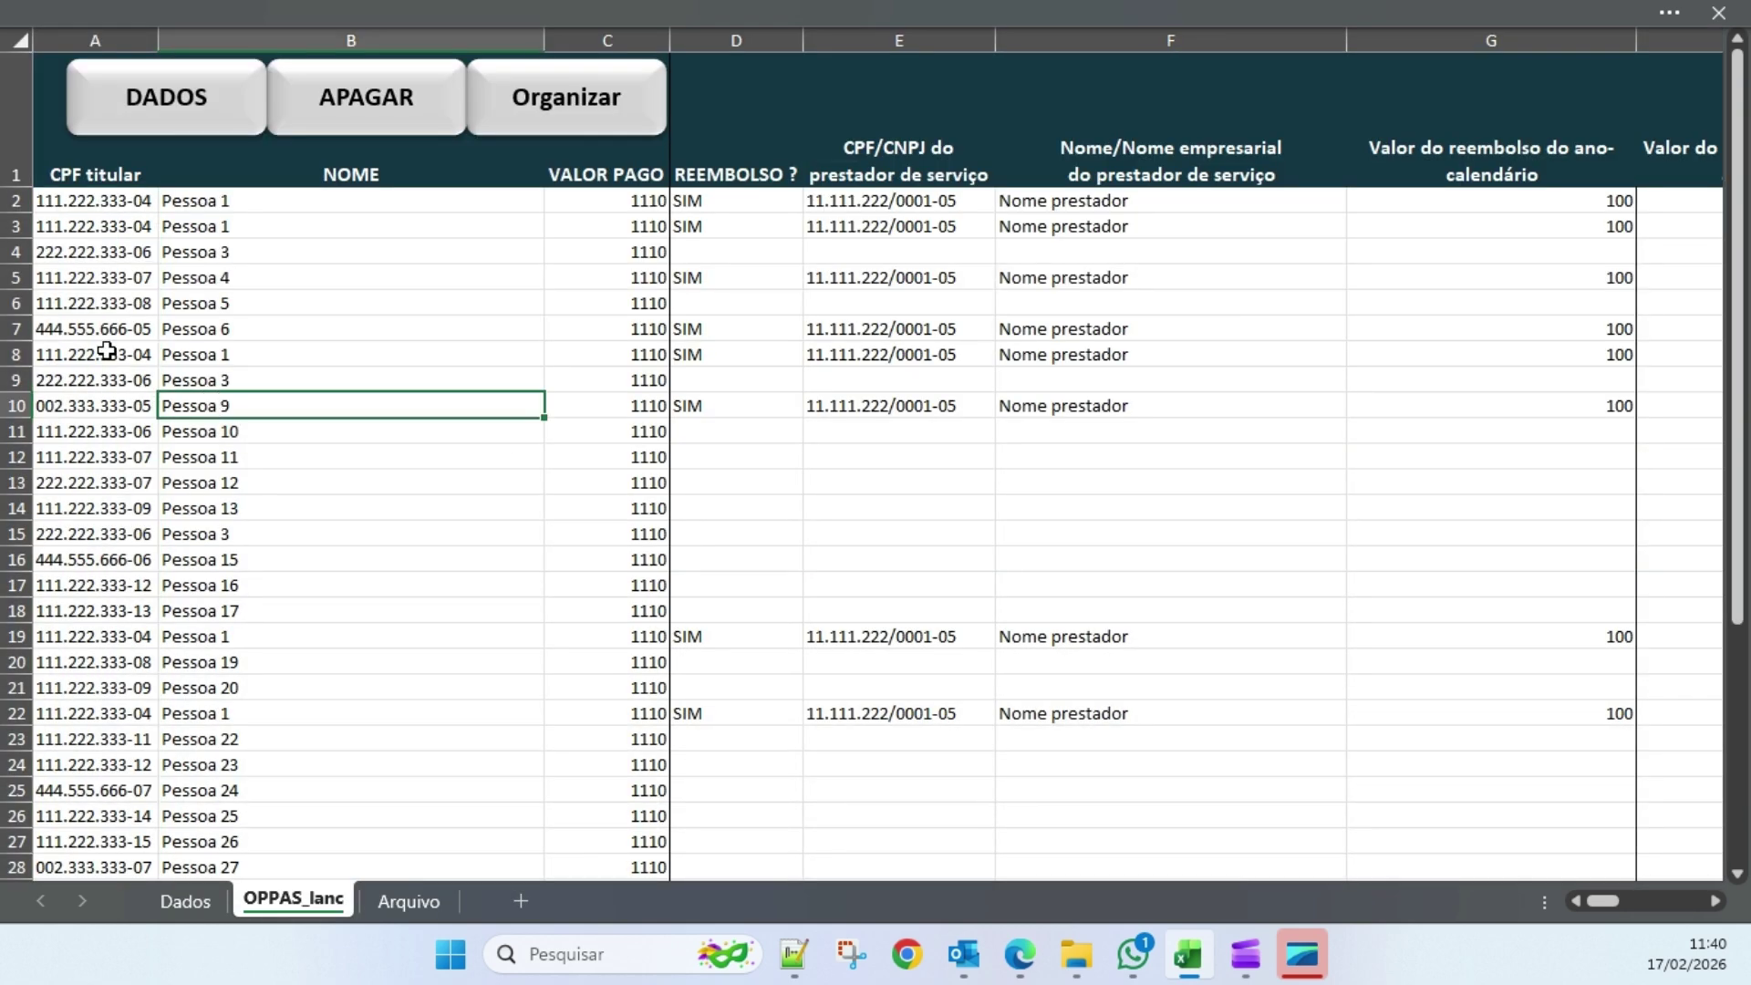
pyautogui.moveTo(77, 198); pyautogui.dragTo(54, 566)
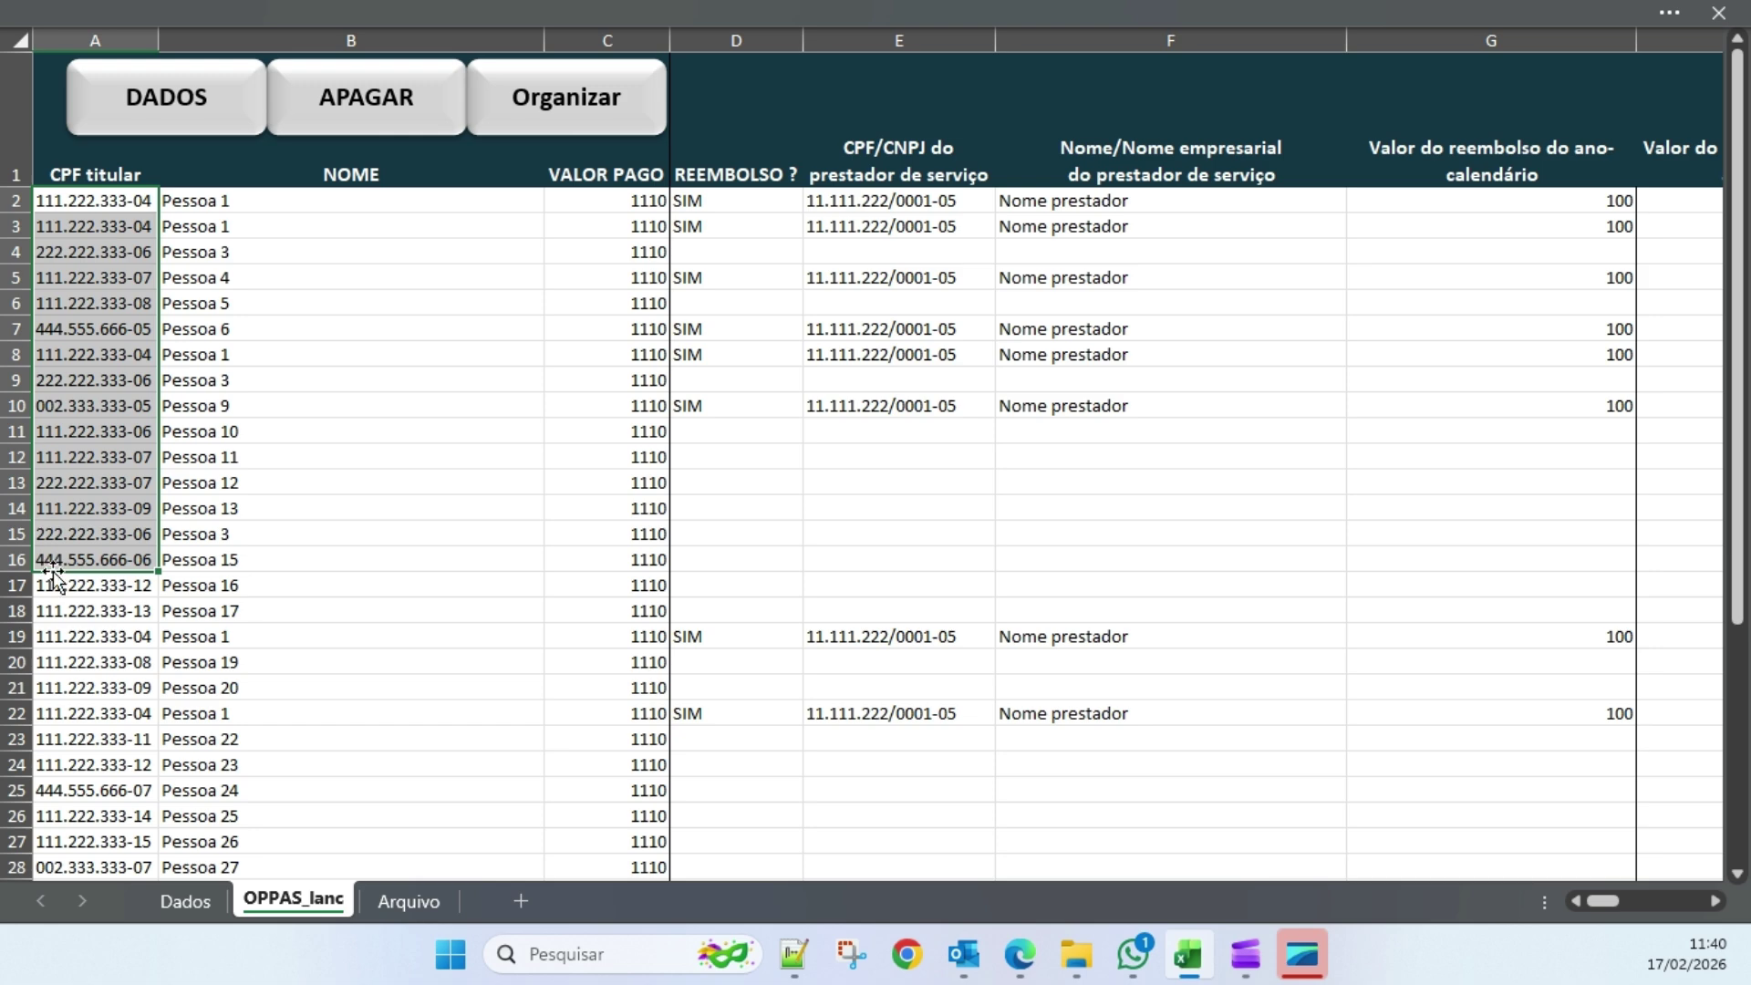
pyautogui.moveTo(310, 201); pyautogui.dragTo(264, 686)
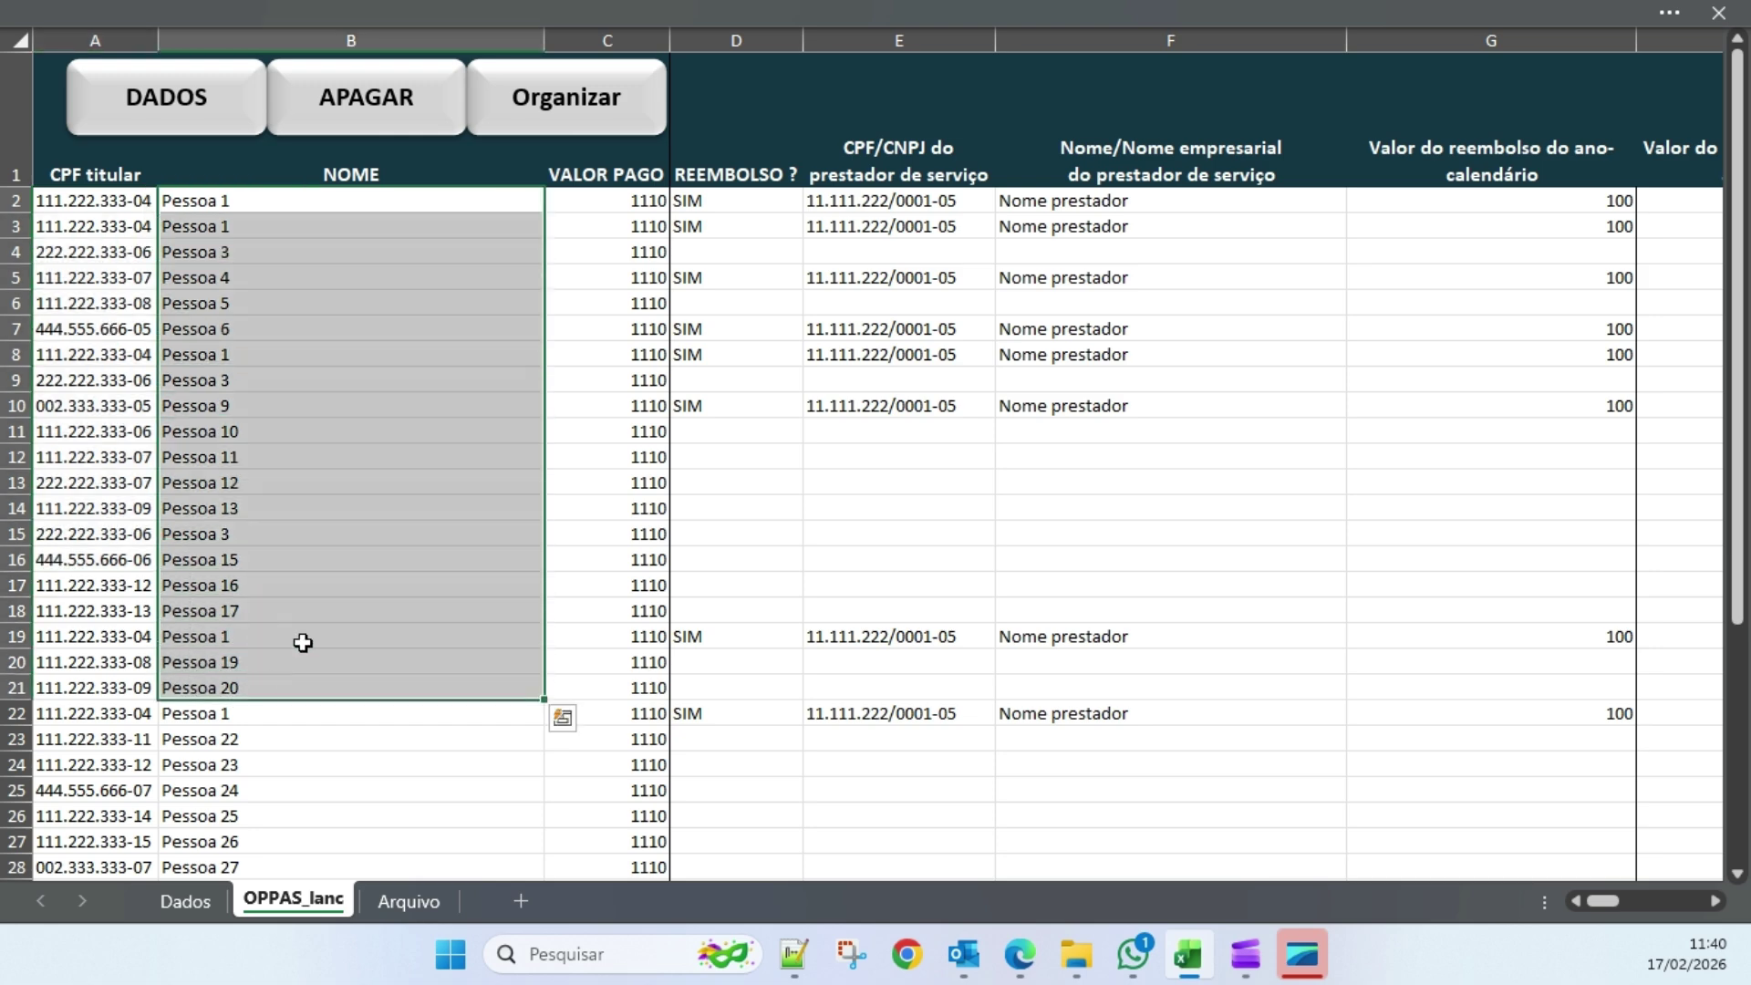
pyautogui.click(401, 337)
pyautogui.moveTo(655, 204); pyautogui.dragTo(593, 662)
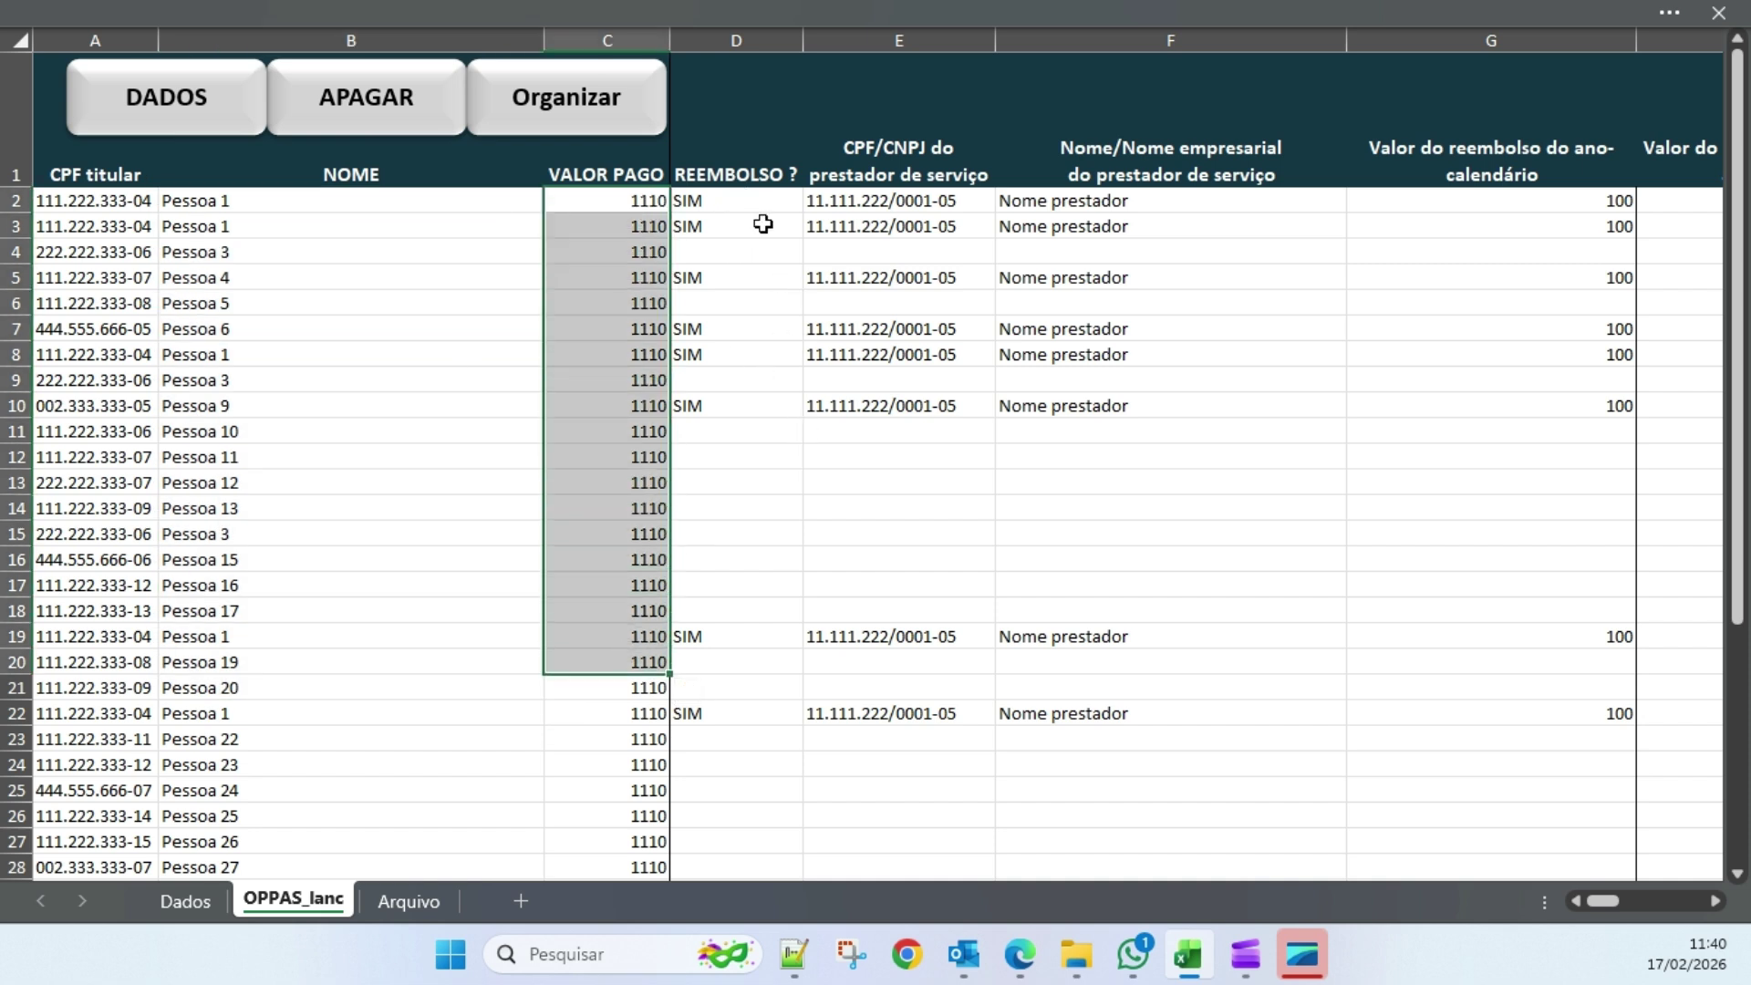
pyautogui.click(727, 204)
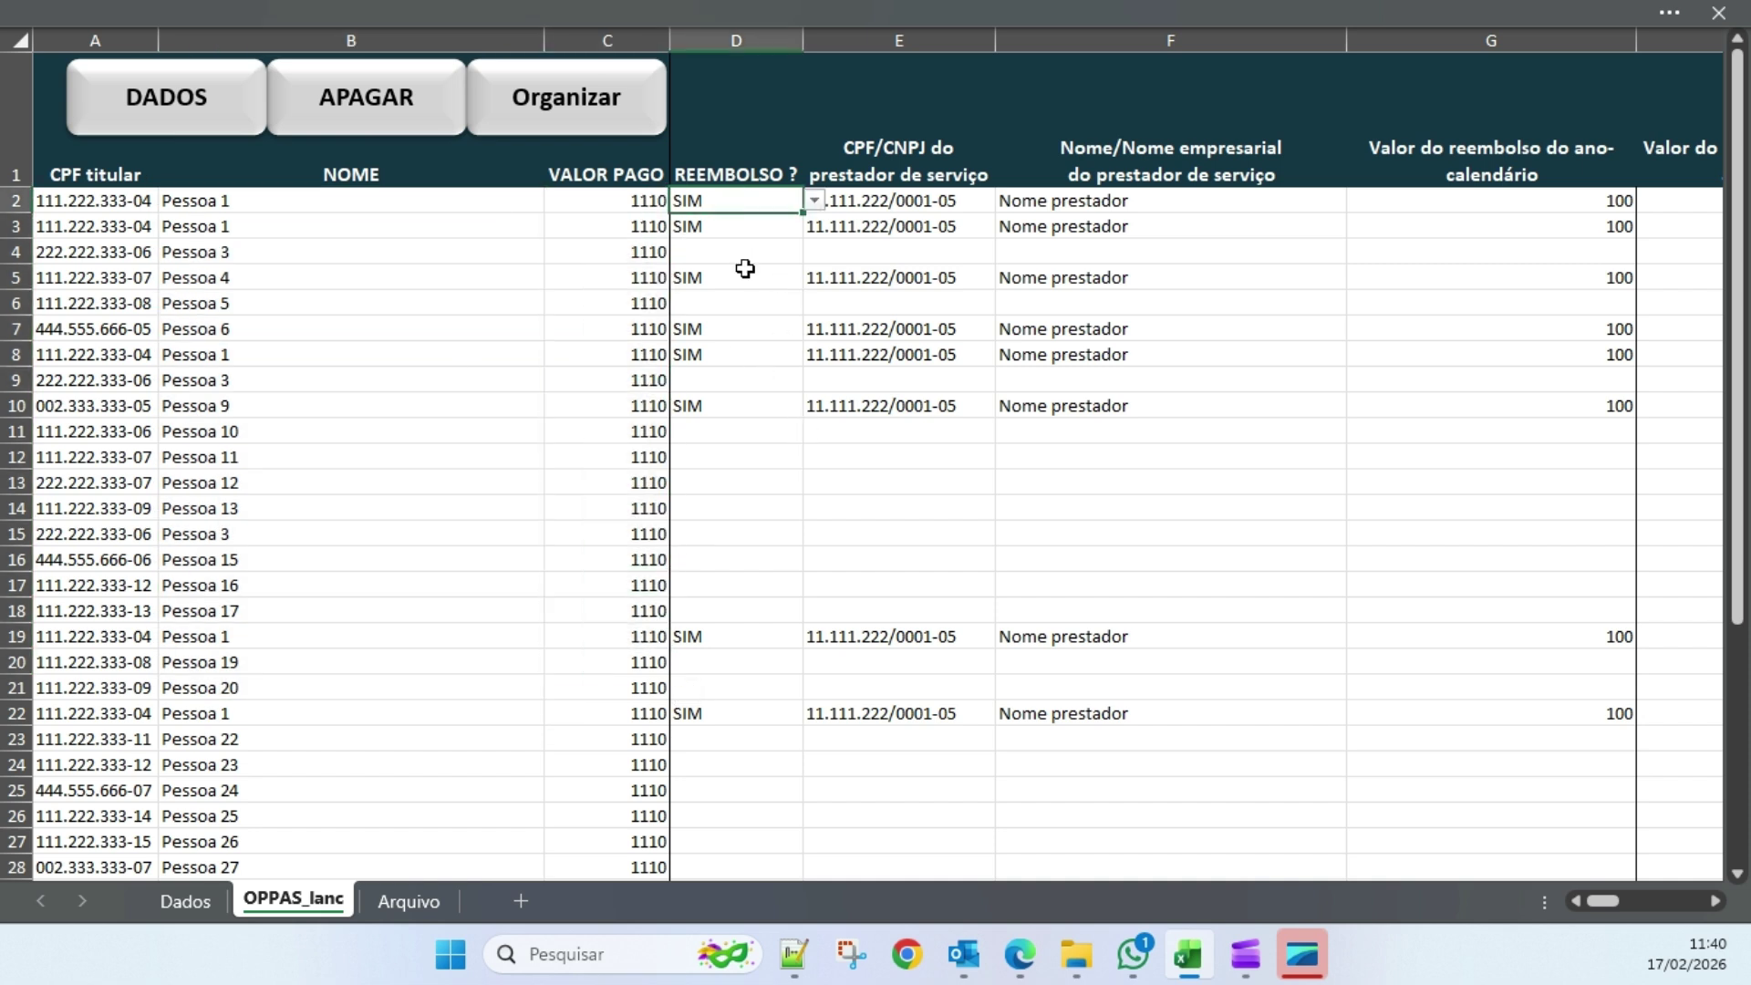
pyautogui.click(934, 207)
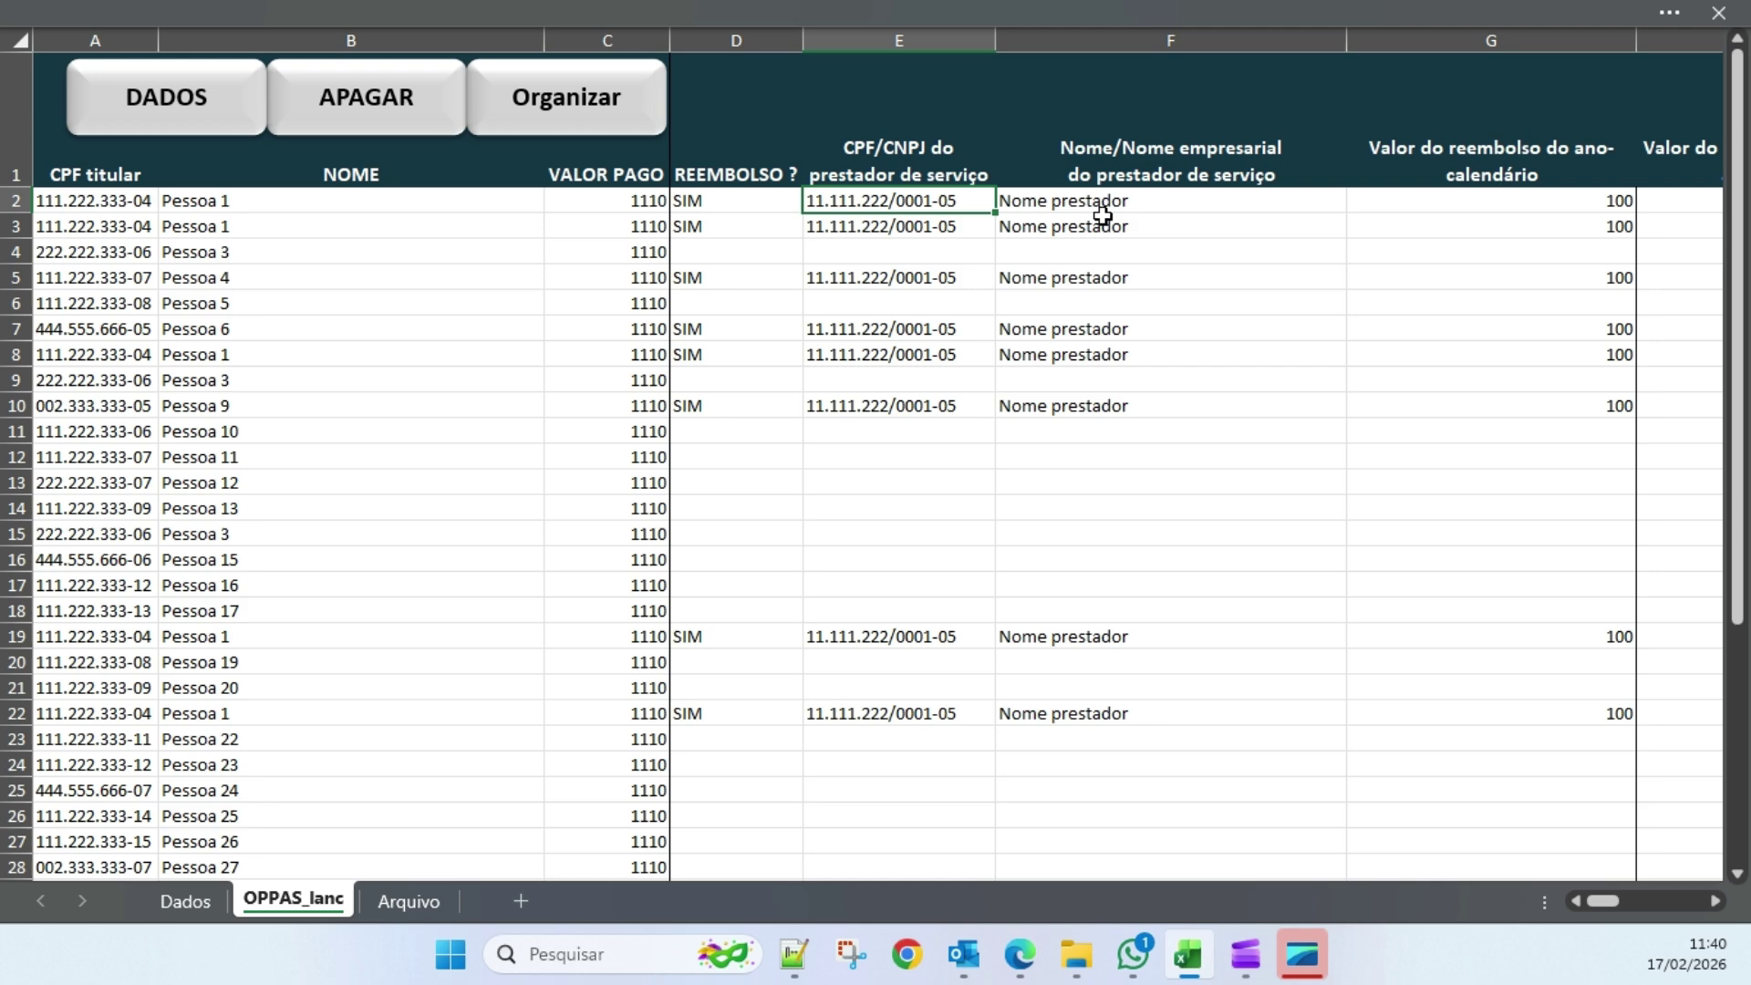
pyautogui.click(1152, 202)
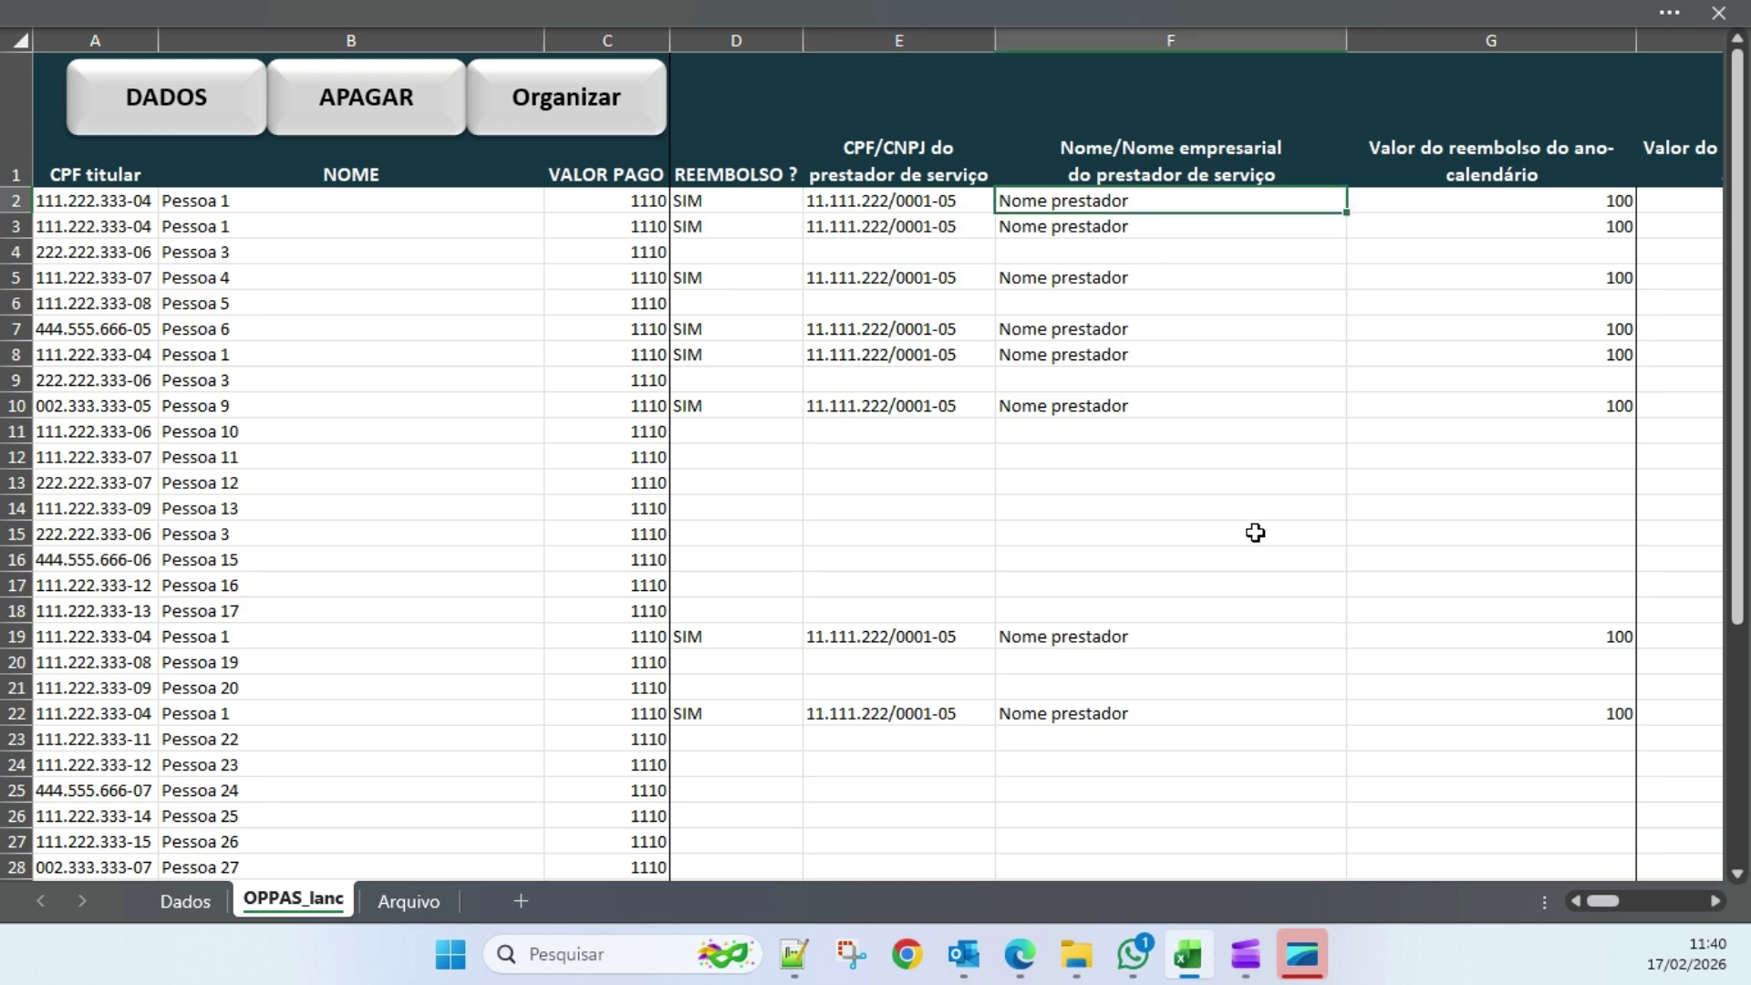
pyautogui.click(1550, 203)
# - Examine the Dependente 1 columns, including CPF, birth date, name, the Relação de Dependência options and yearly amount, up to Dependente 2
pyautogui.moveTo(1612, 903); pyautogui.dragTo(1632, 899)
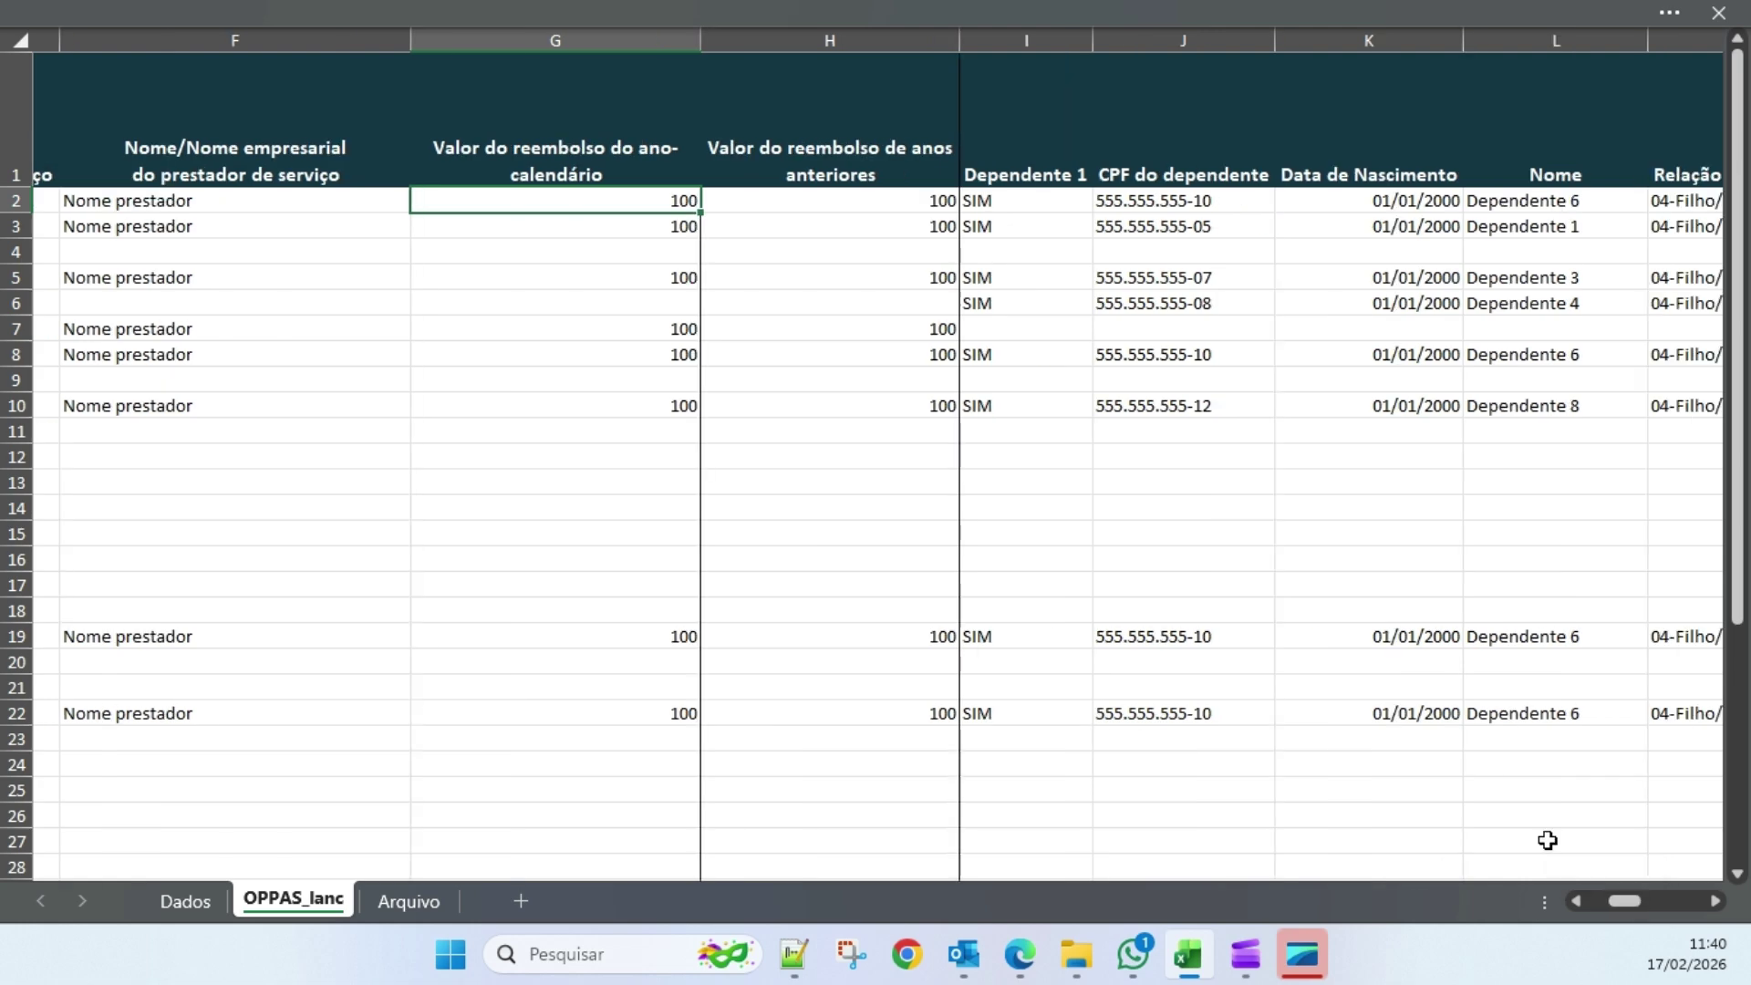
pyautogui.click(986, 200)
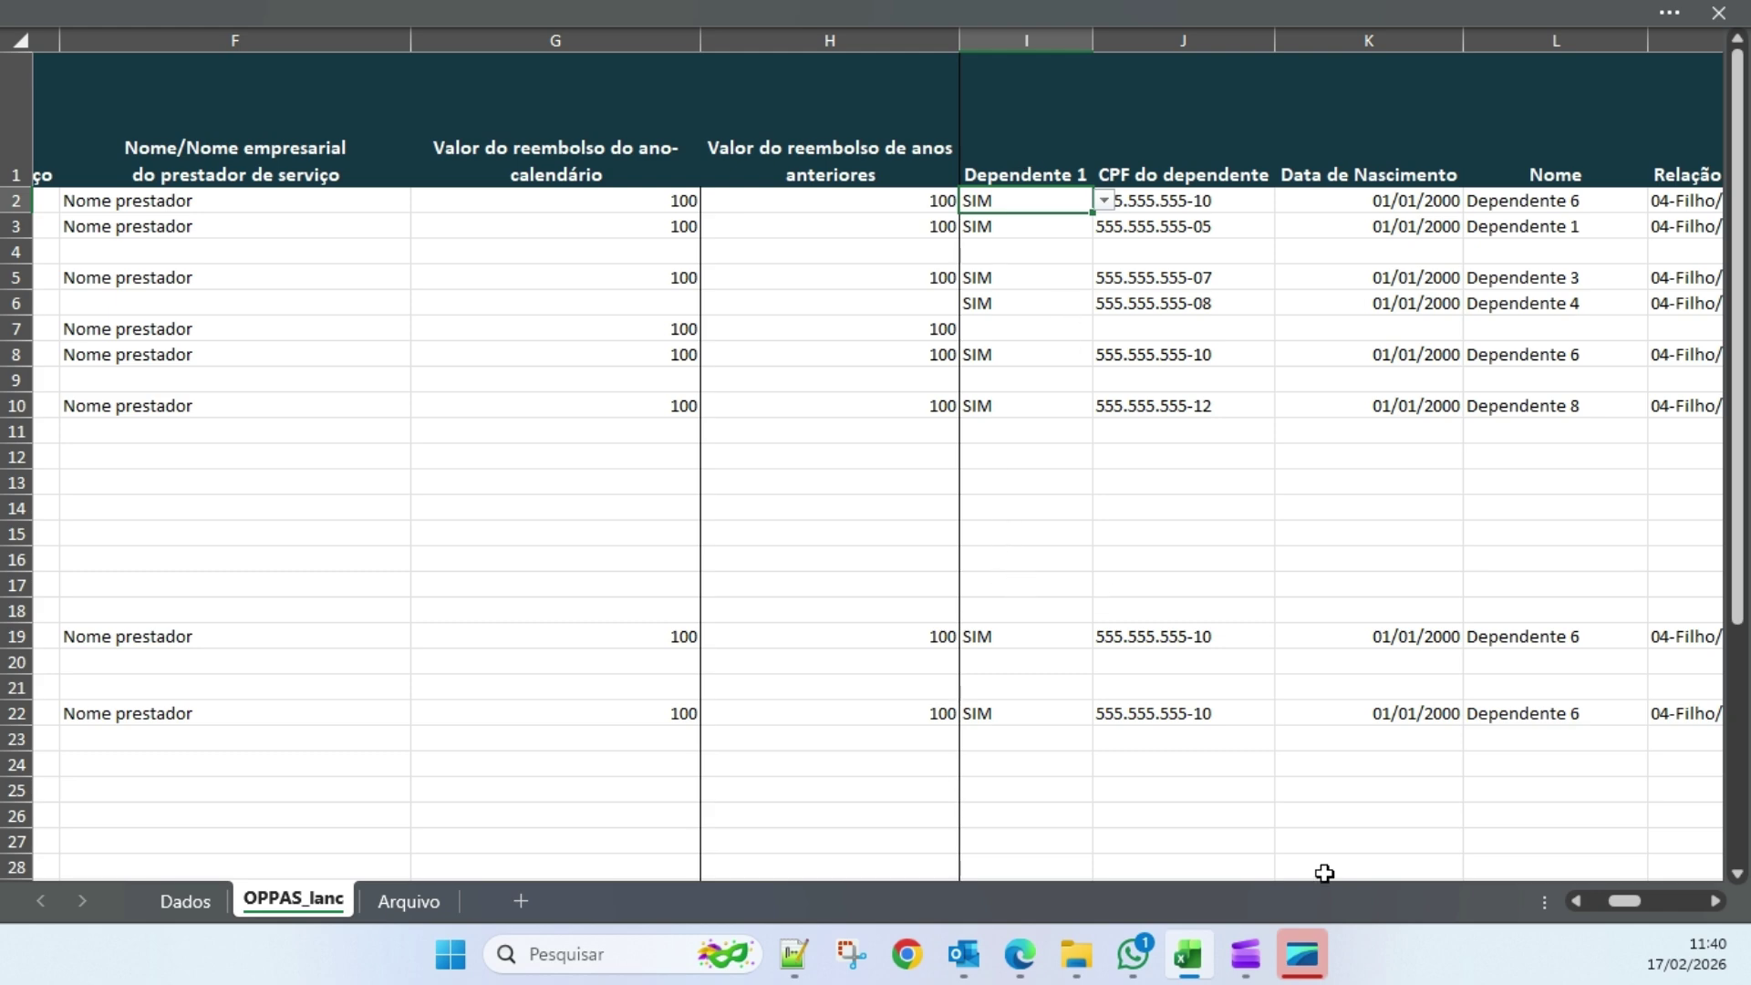
pyautogui.moveTo(1633, 910); pyautogui.dragTo(1642, 909)
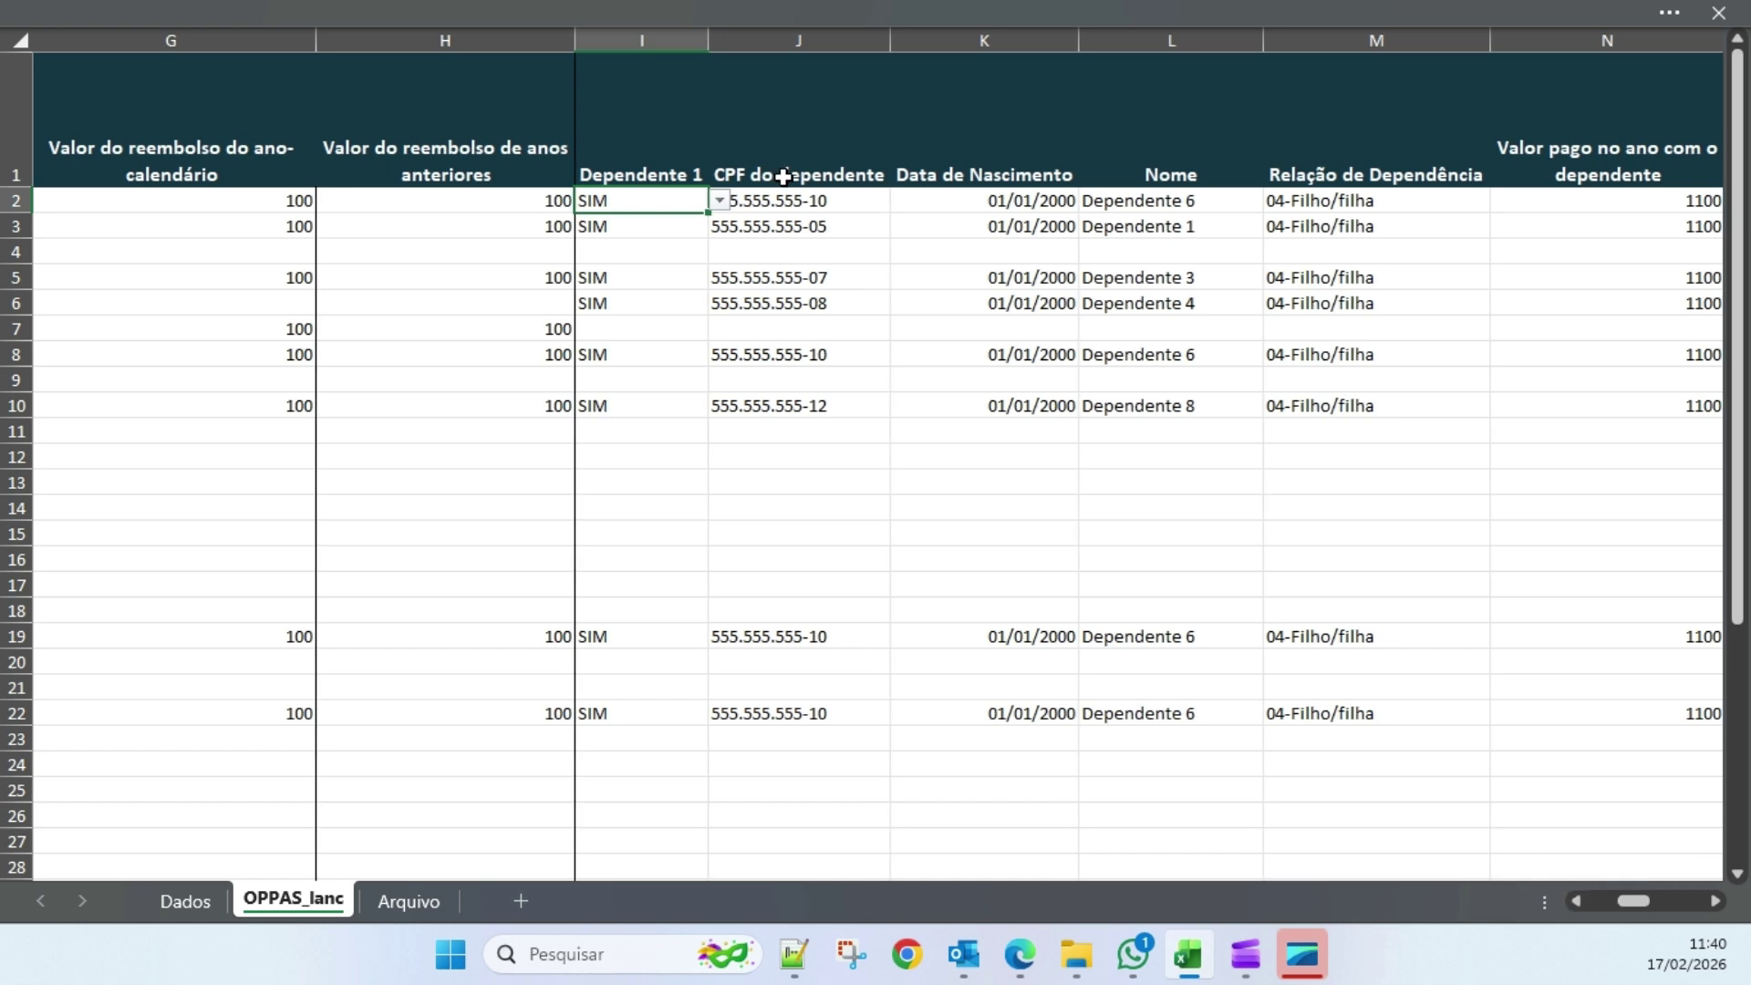
pyautogui.moveTo(784, 201); pyautogui.dragTo(812, 411)
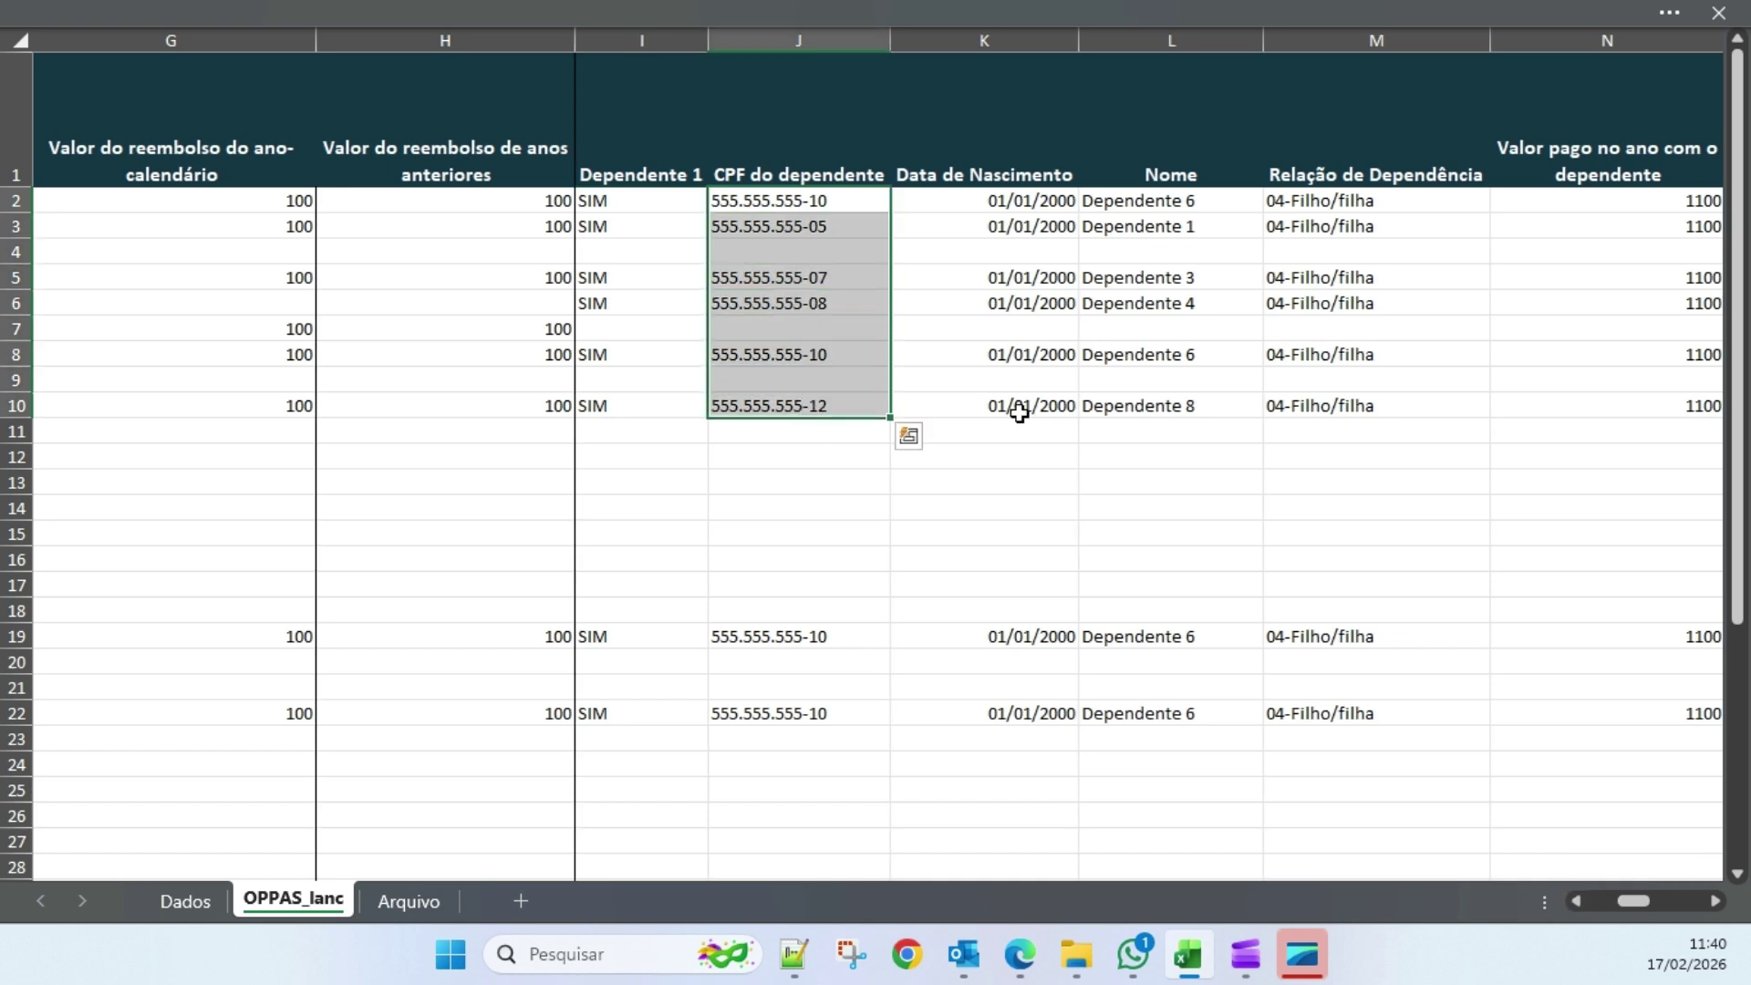
pyautogui.moveTo(1039, 200); pyautogui.dragTo(1031, 432)
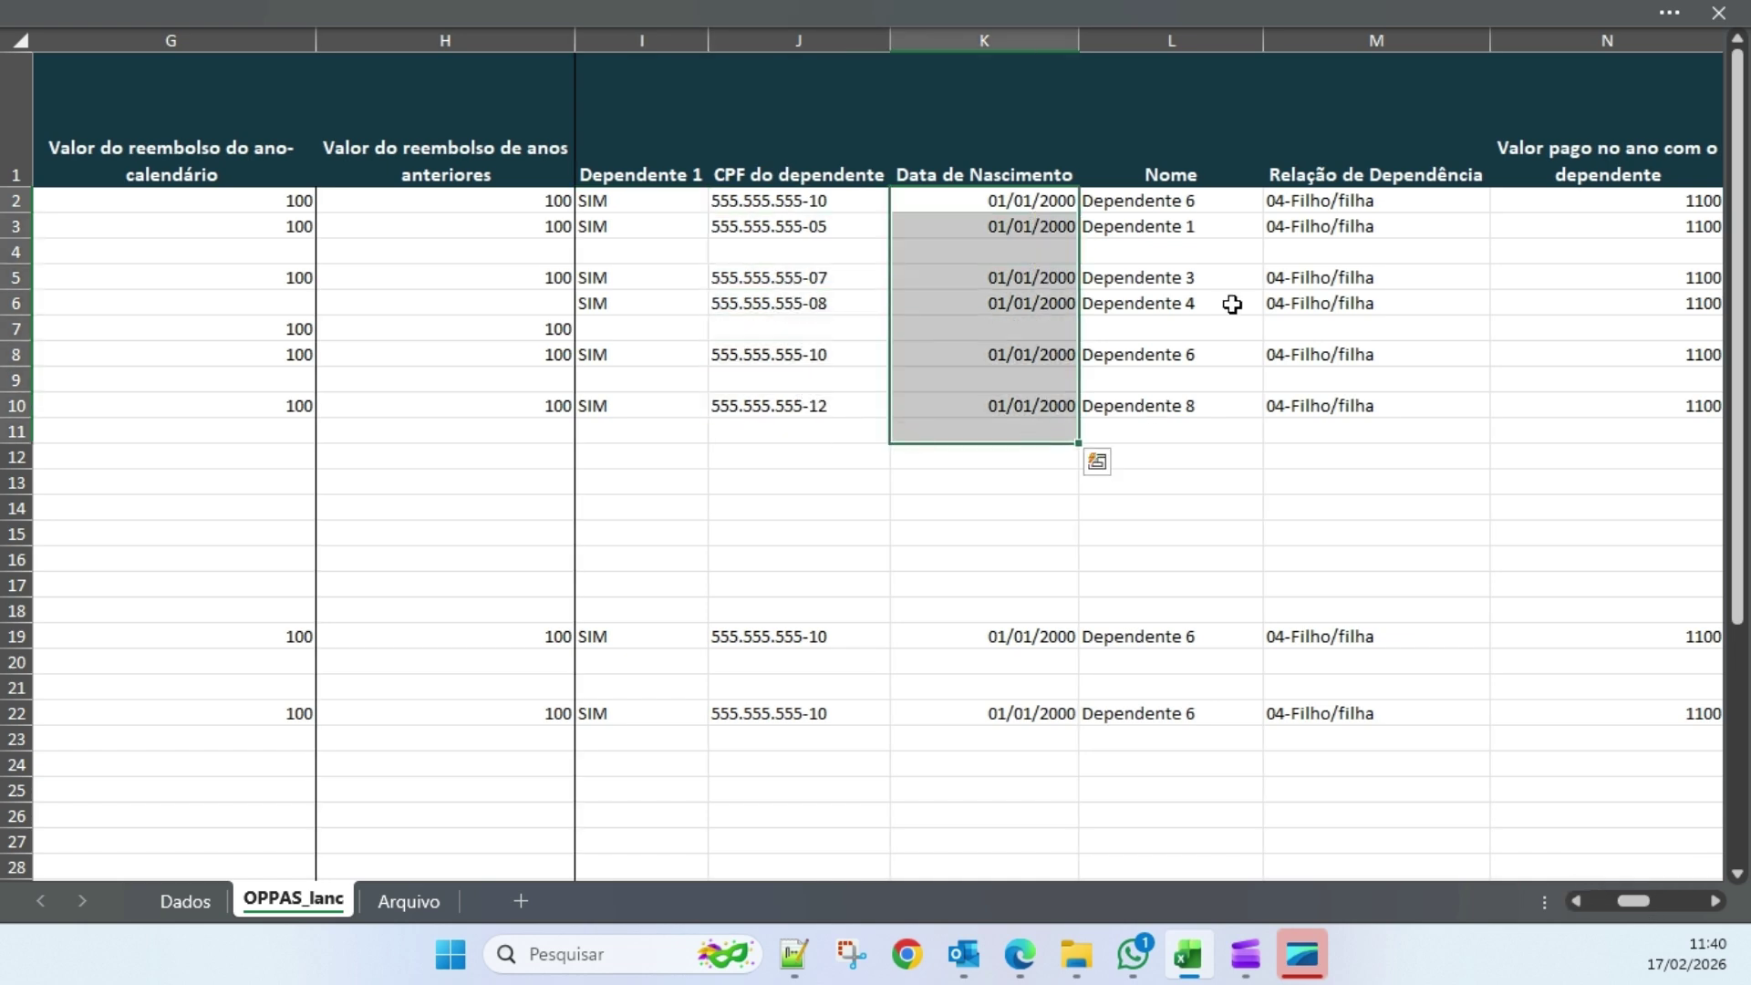
pyautogui.moveTo(1213, 200); pyautogui.dragTo(1212, 407)
pyautogui.click(1411, 206)
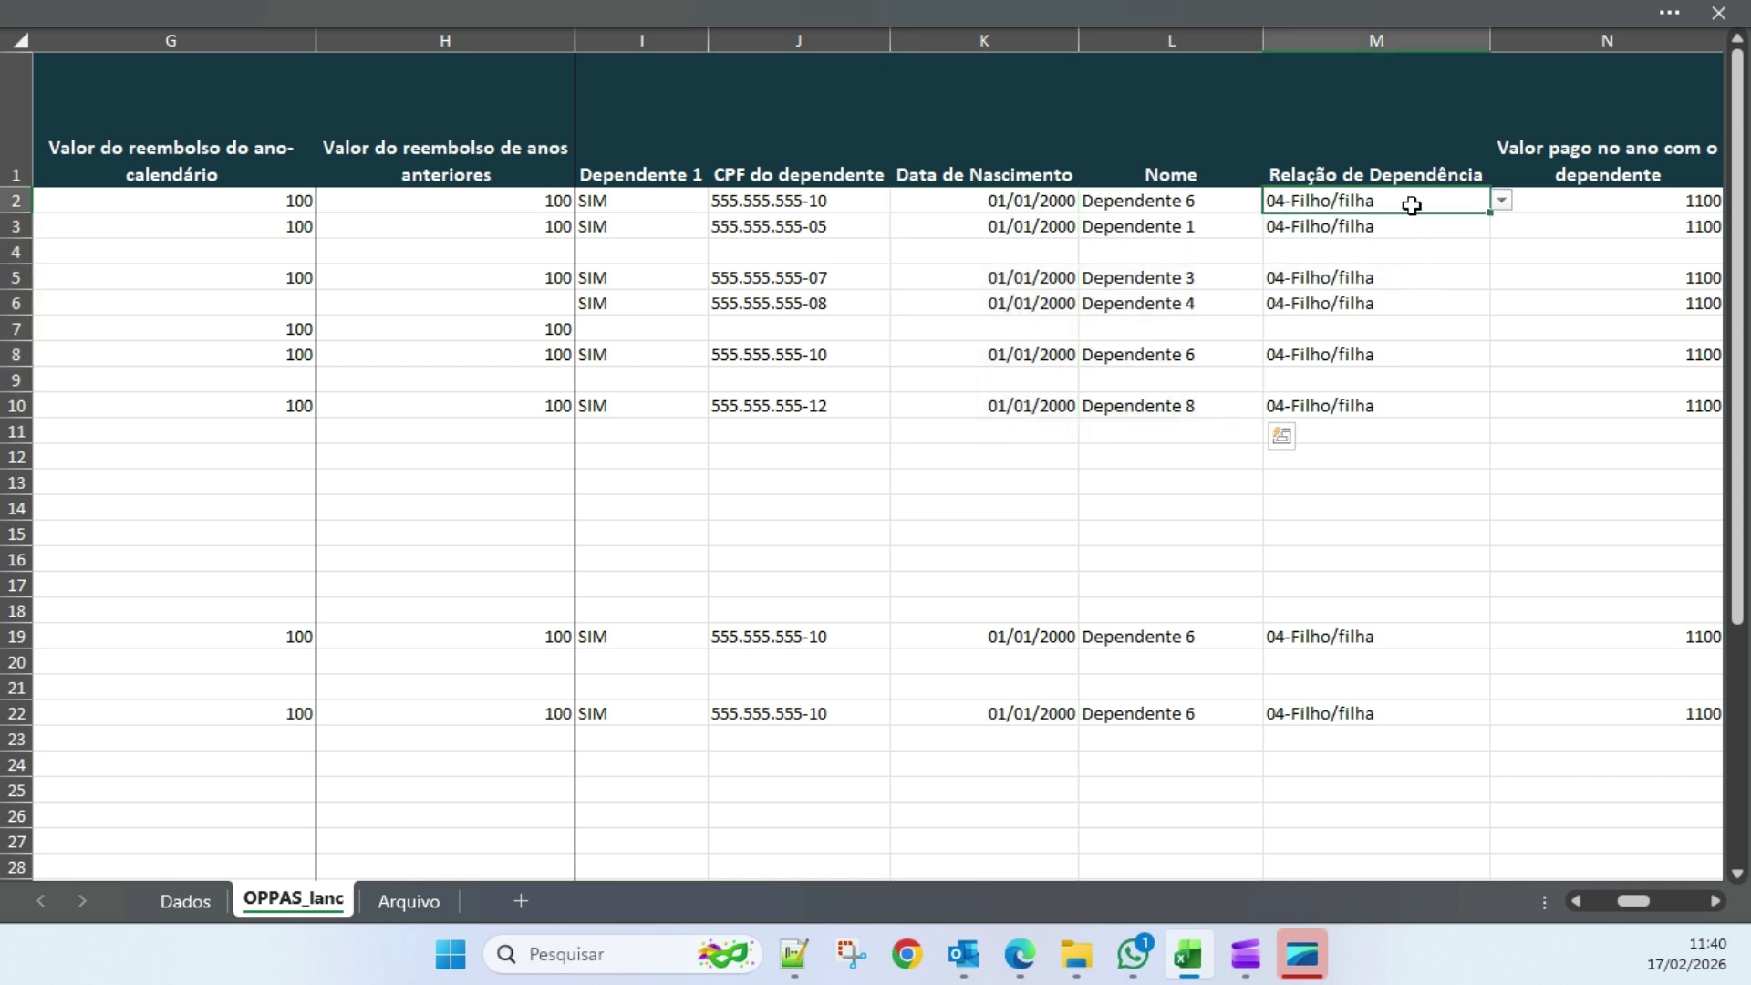
pyautogui.click(1501, 200)
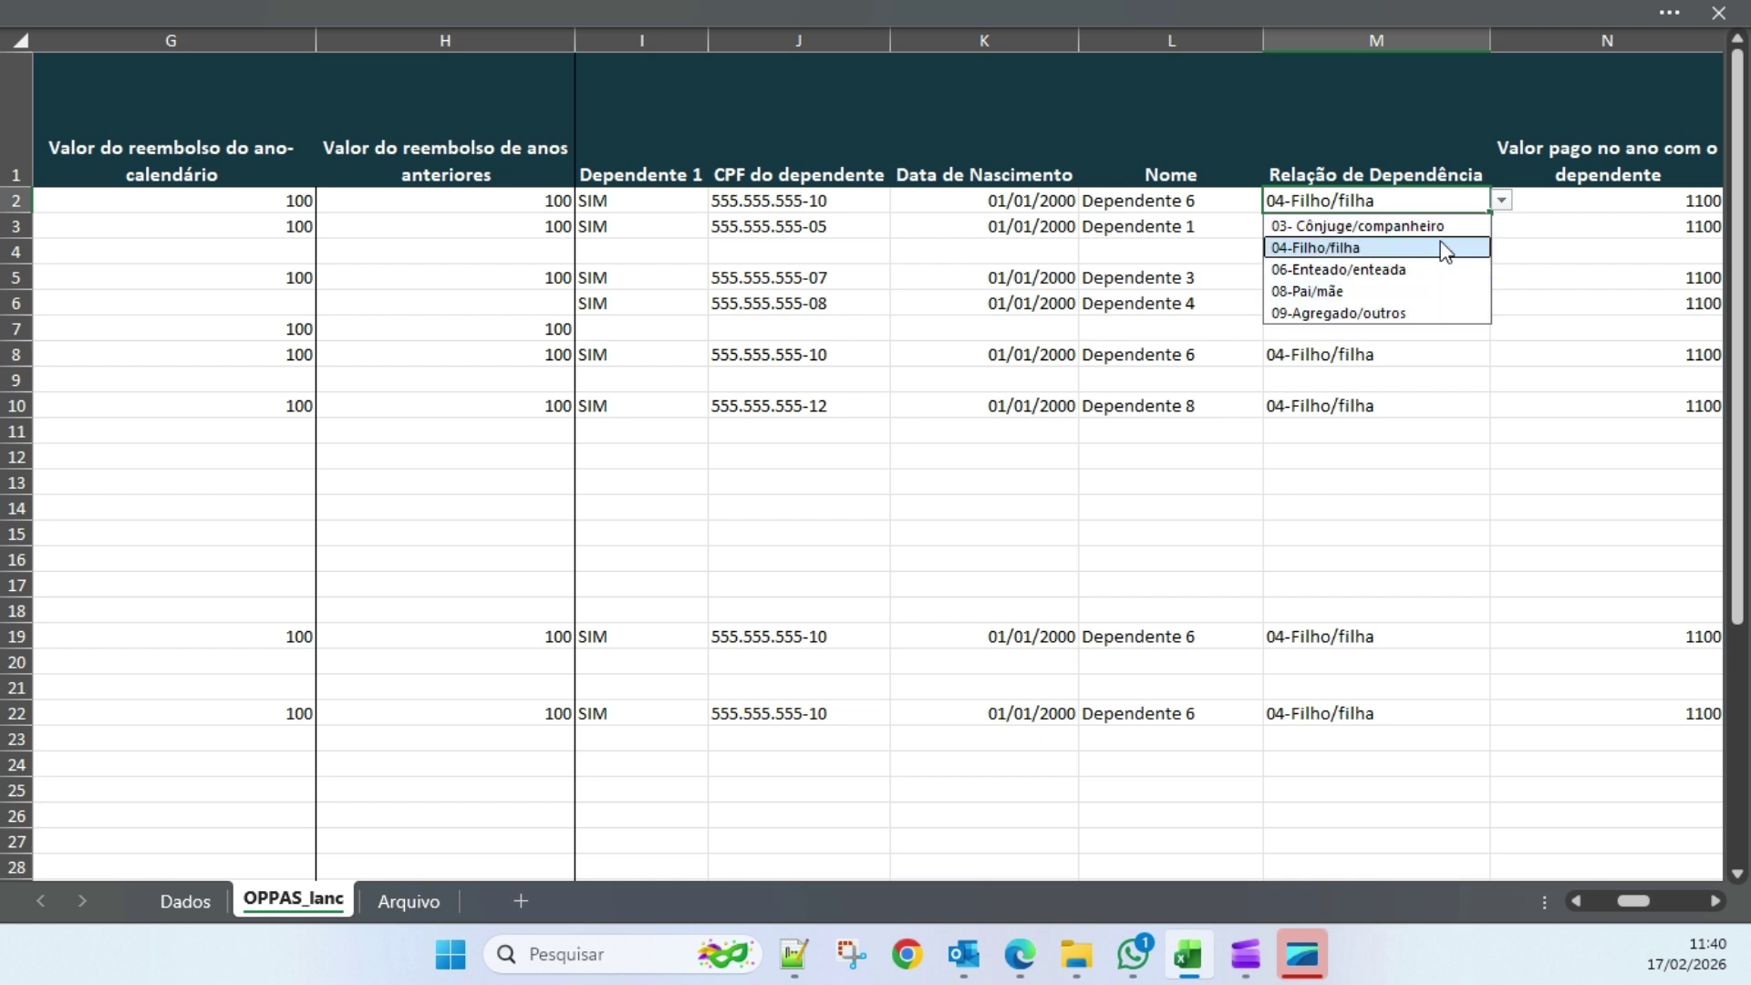
pyautogui.click(1505, 200)
pyautogui.click(1375, 301)
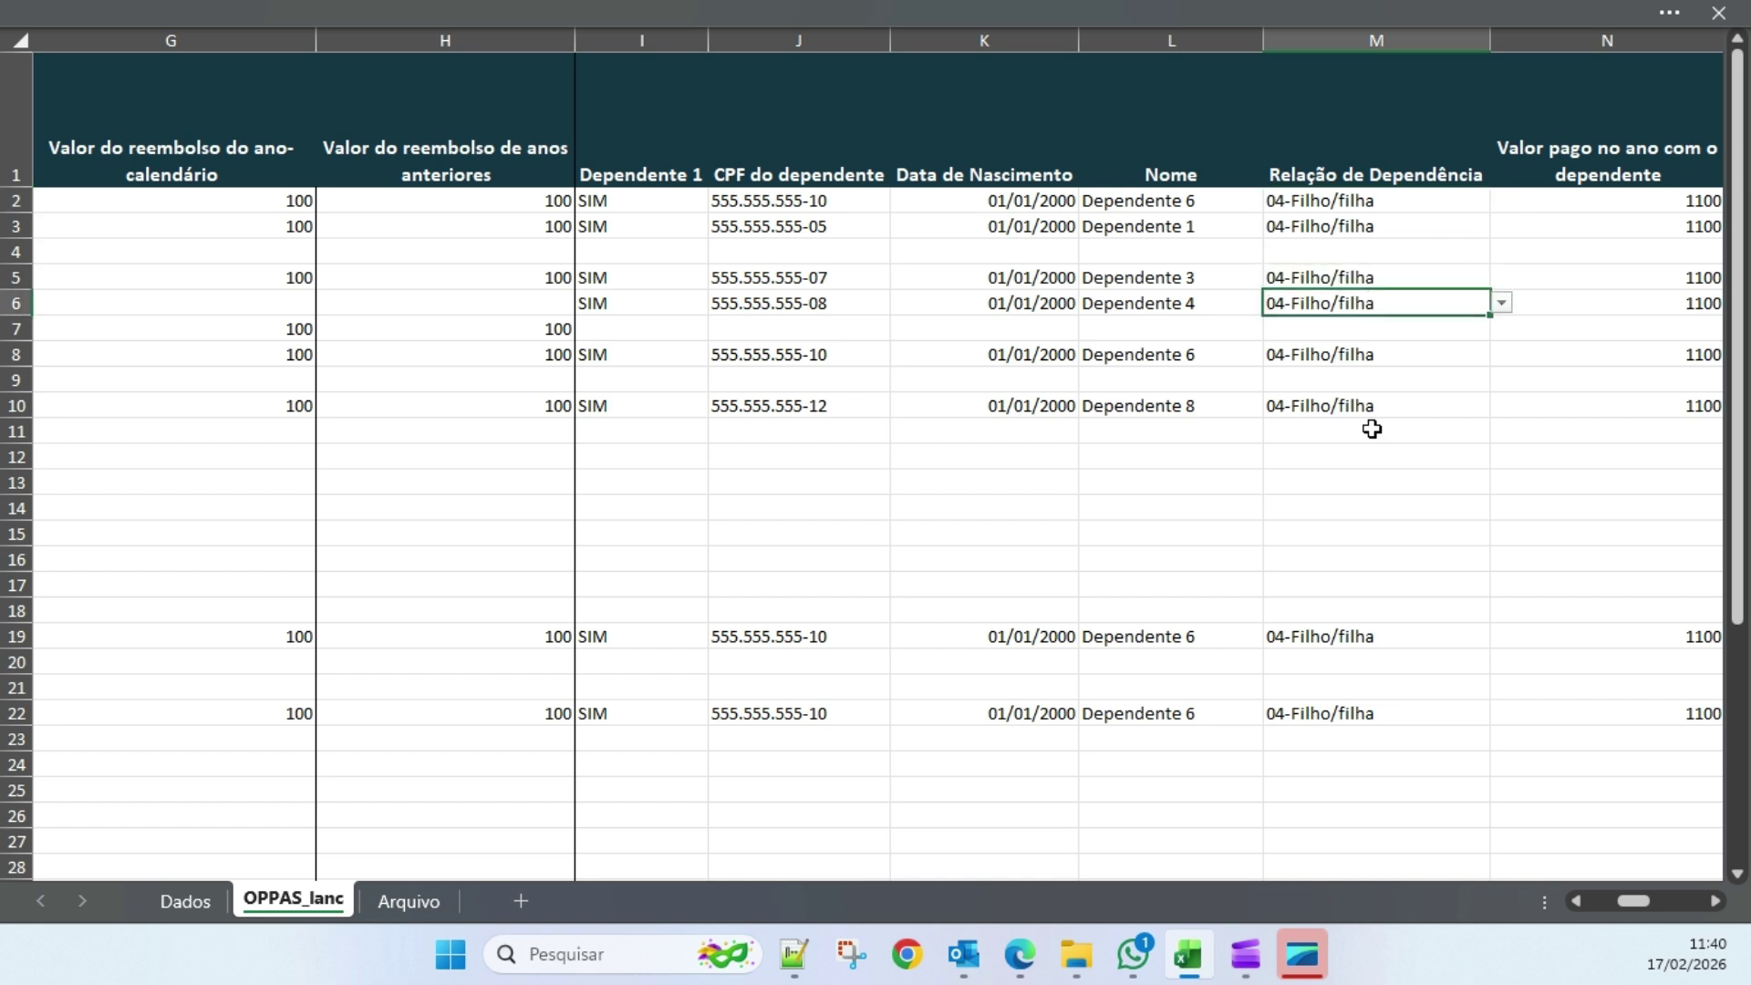
pyautogui.moveTo(1632, 901); pyautogui.dragTo(1641, 901)
pyautogui.moveTo(1325, 215); pyautogui.dragTo(1329, 285)
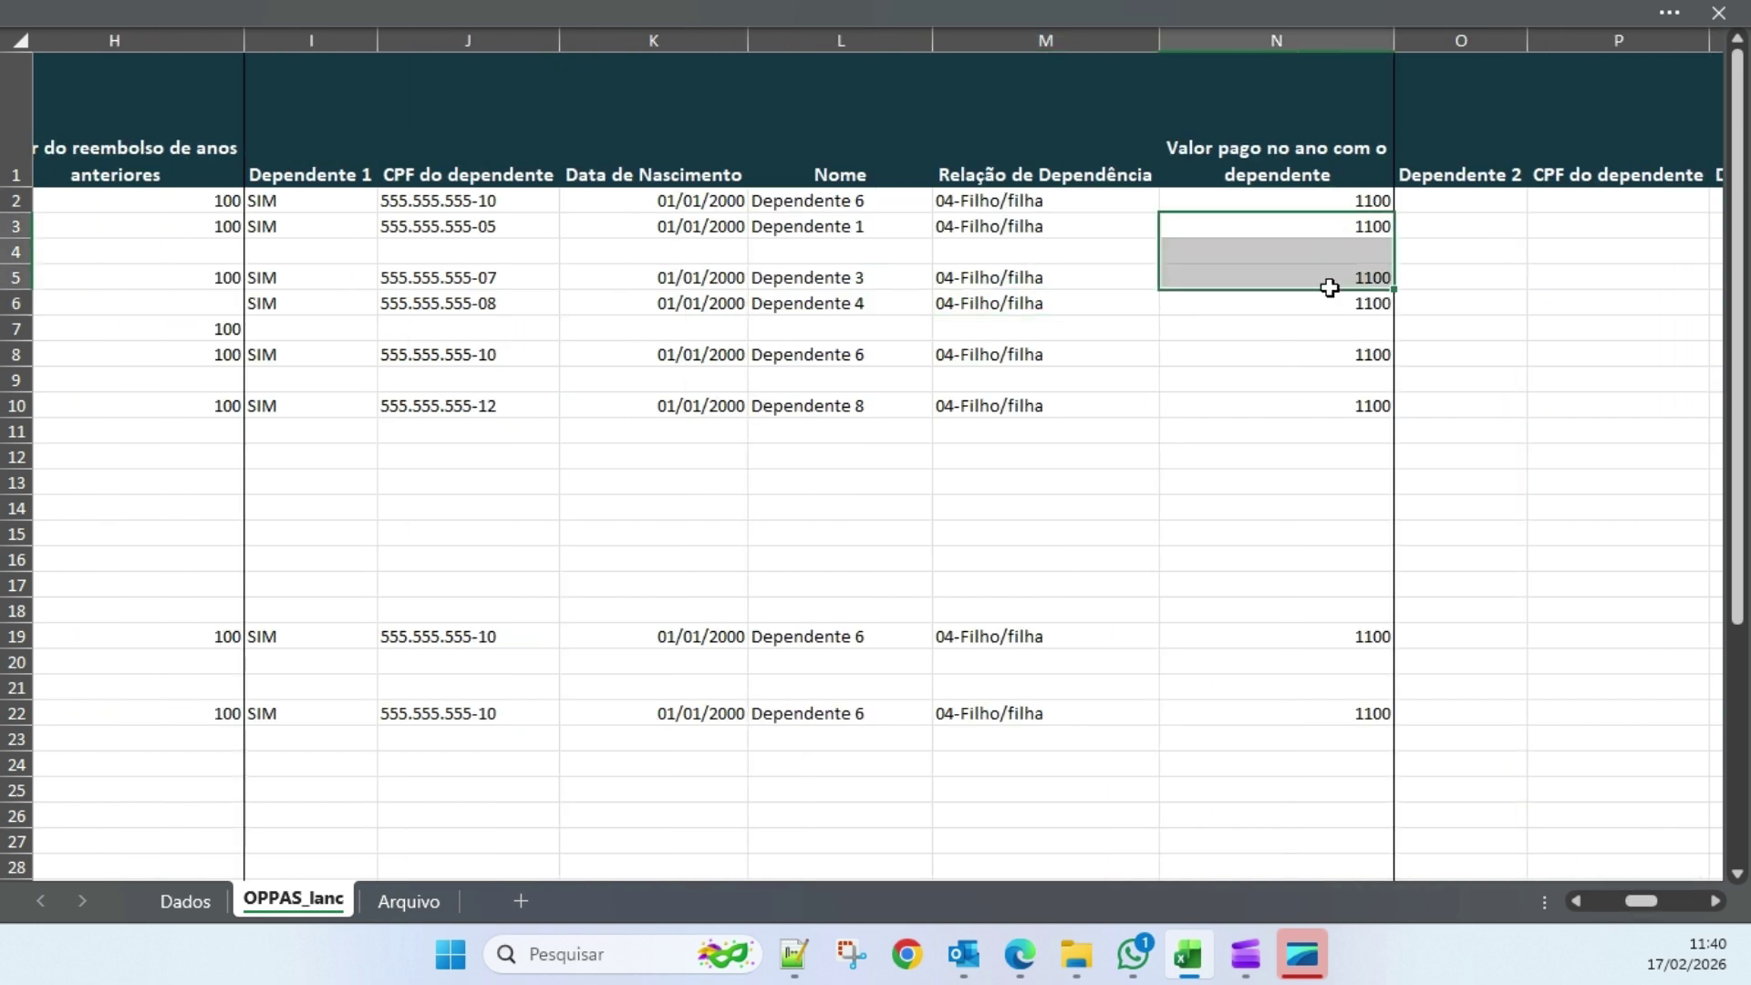
pyautogui.click(1500, 205)
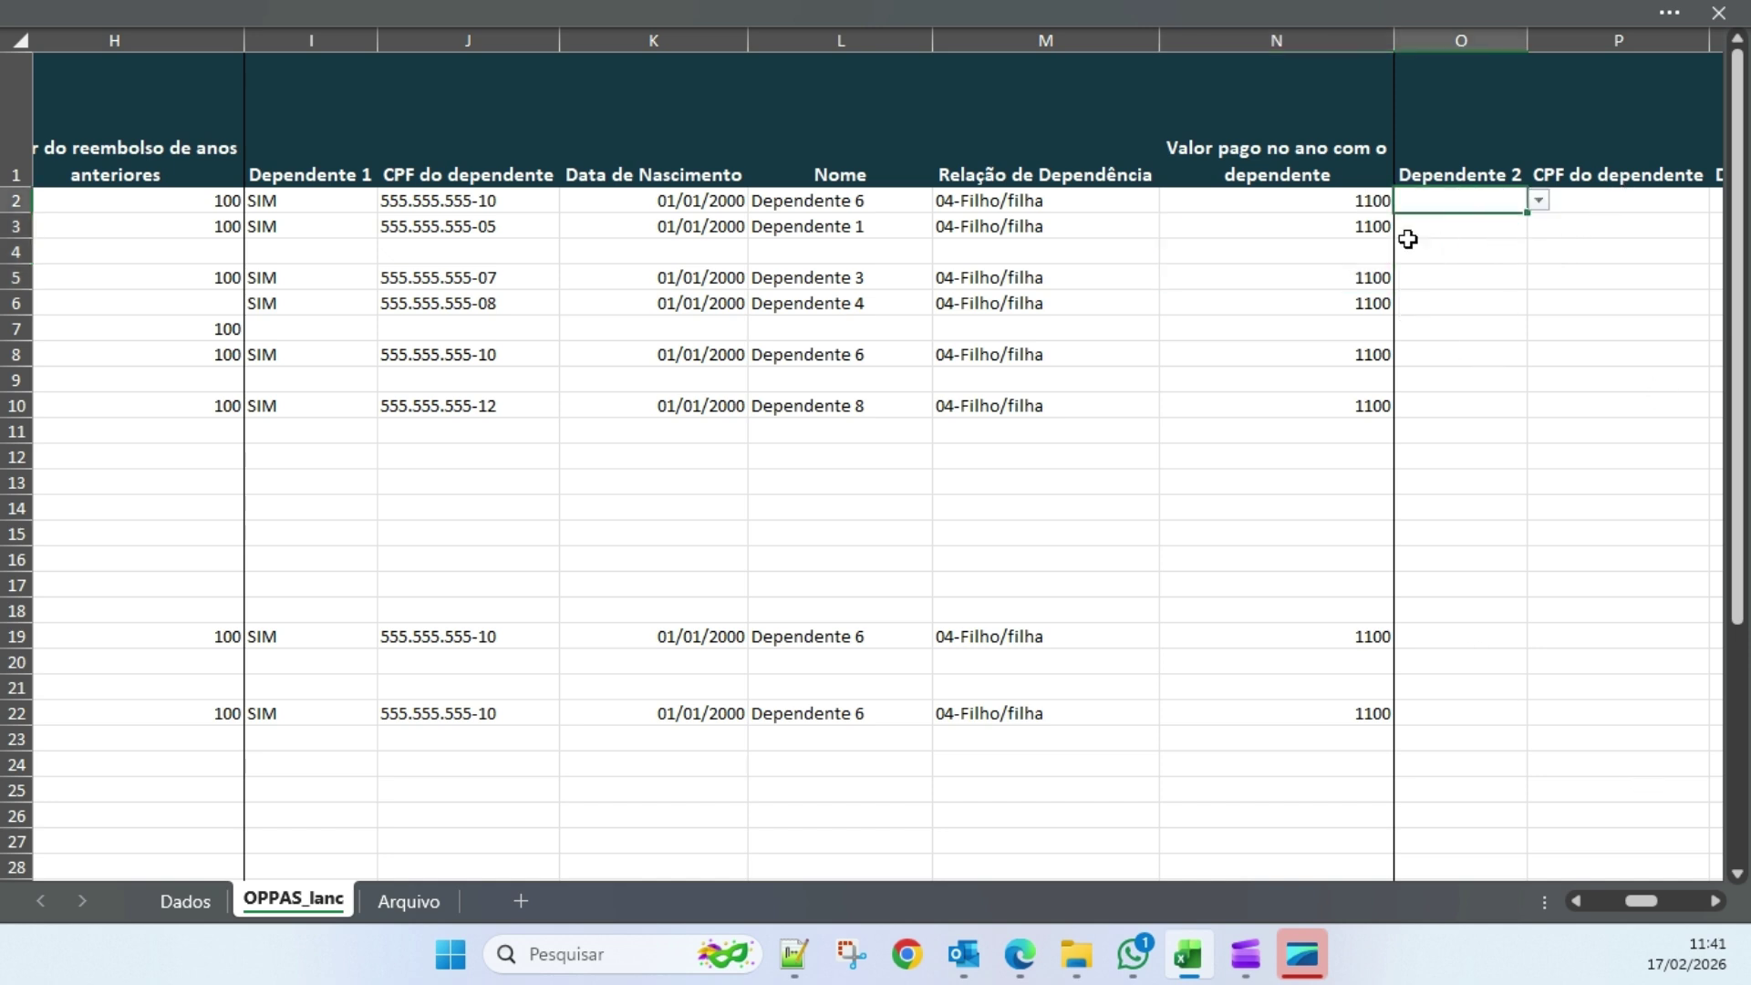
# - Run Organizar on the OPPAS_lanc entries and check the consolidated names, amounts paid and reimbursements
pyautogui.moveTo(1642, 900); pyautogui.dragTo(1603, 901)
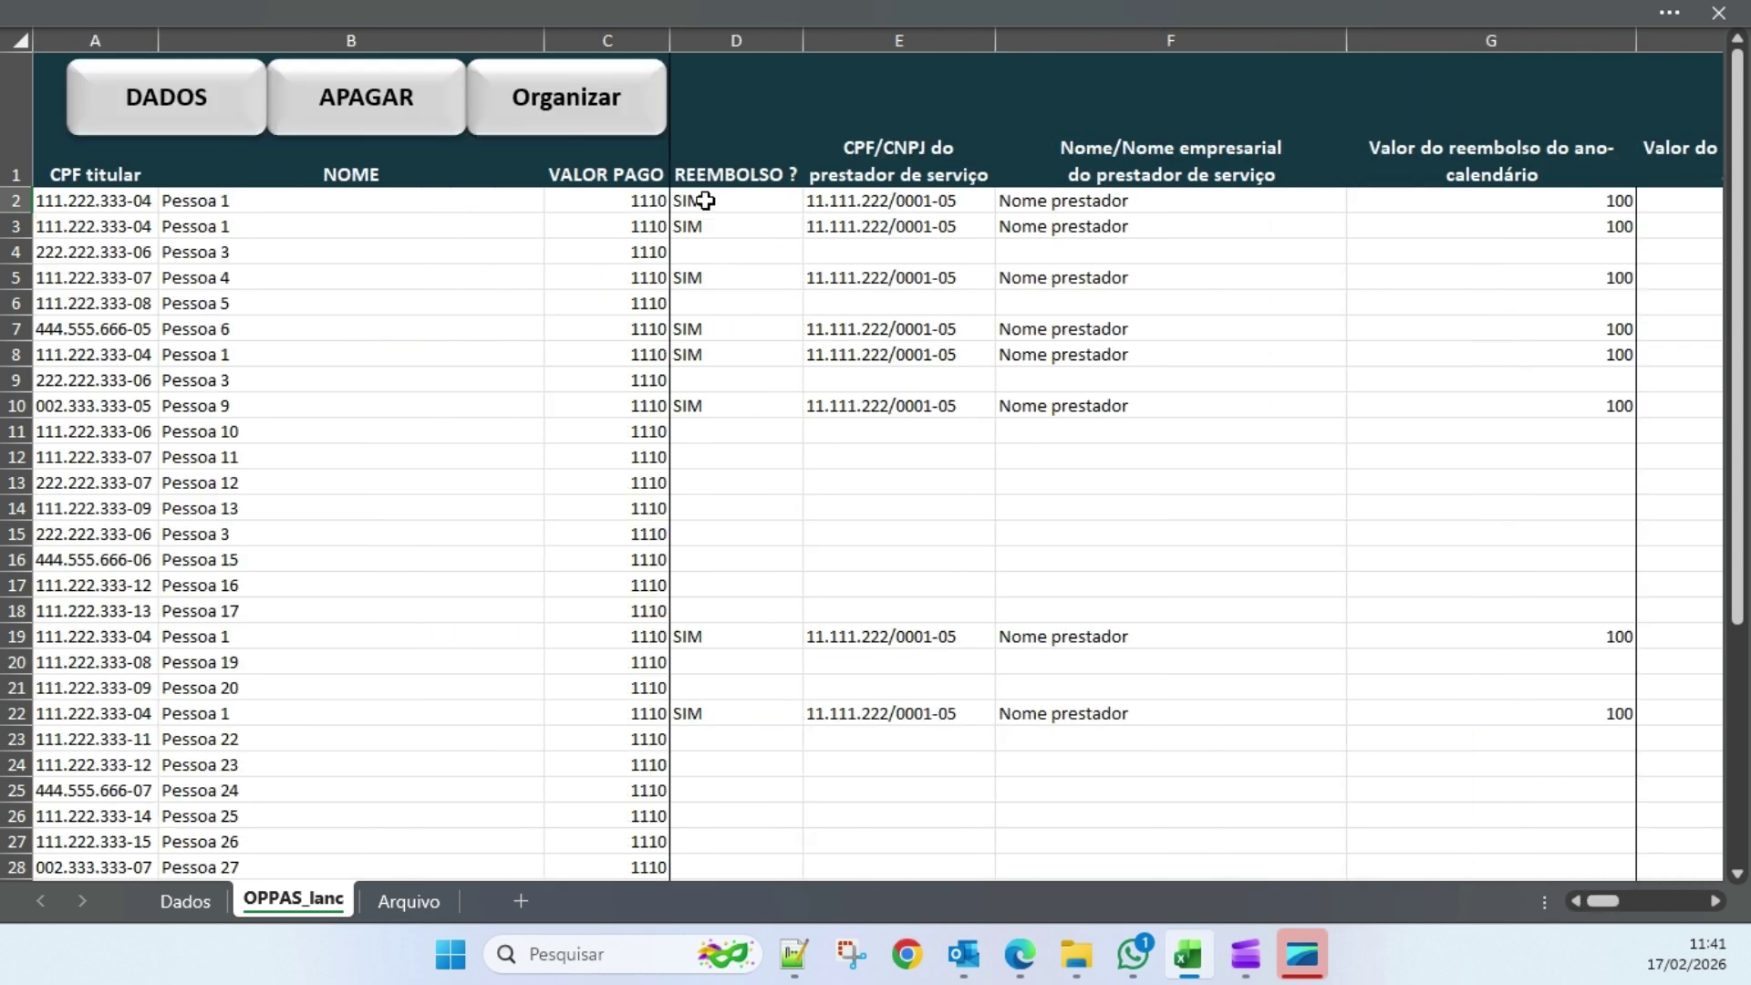
pyautogui.click(583, 114)
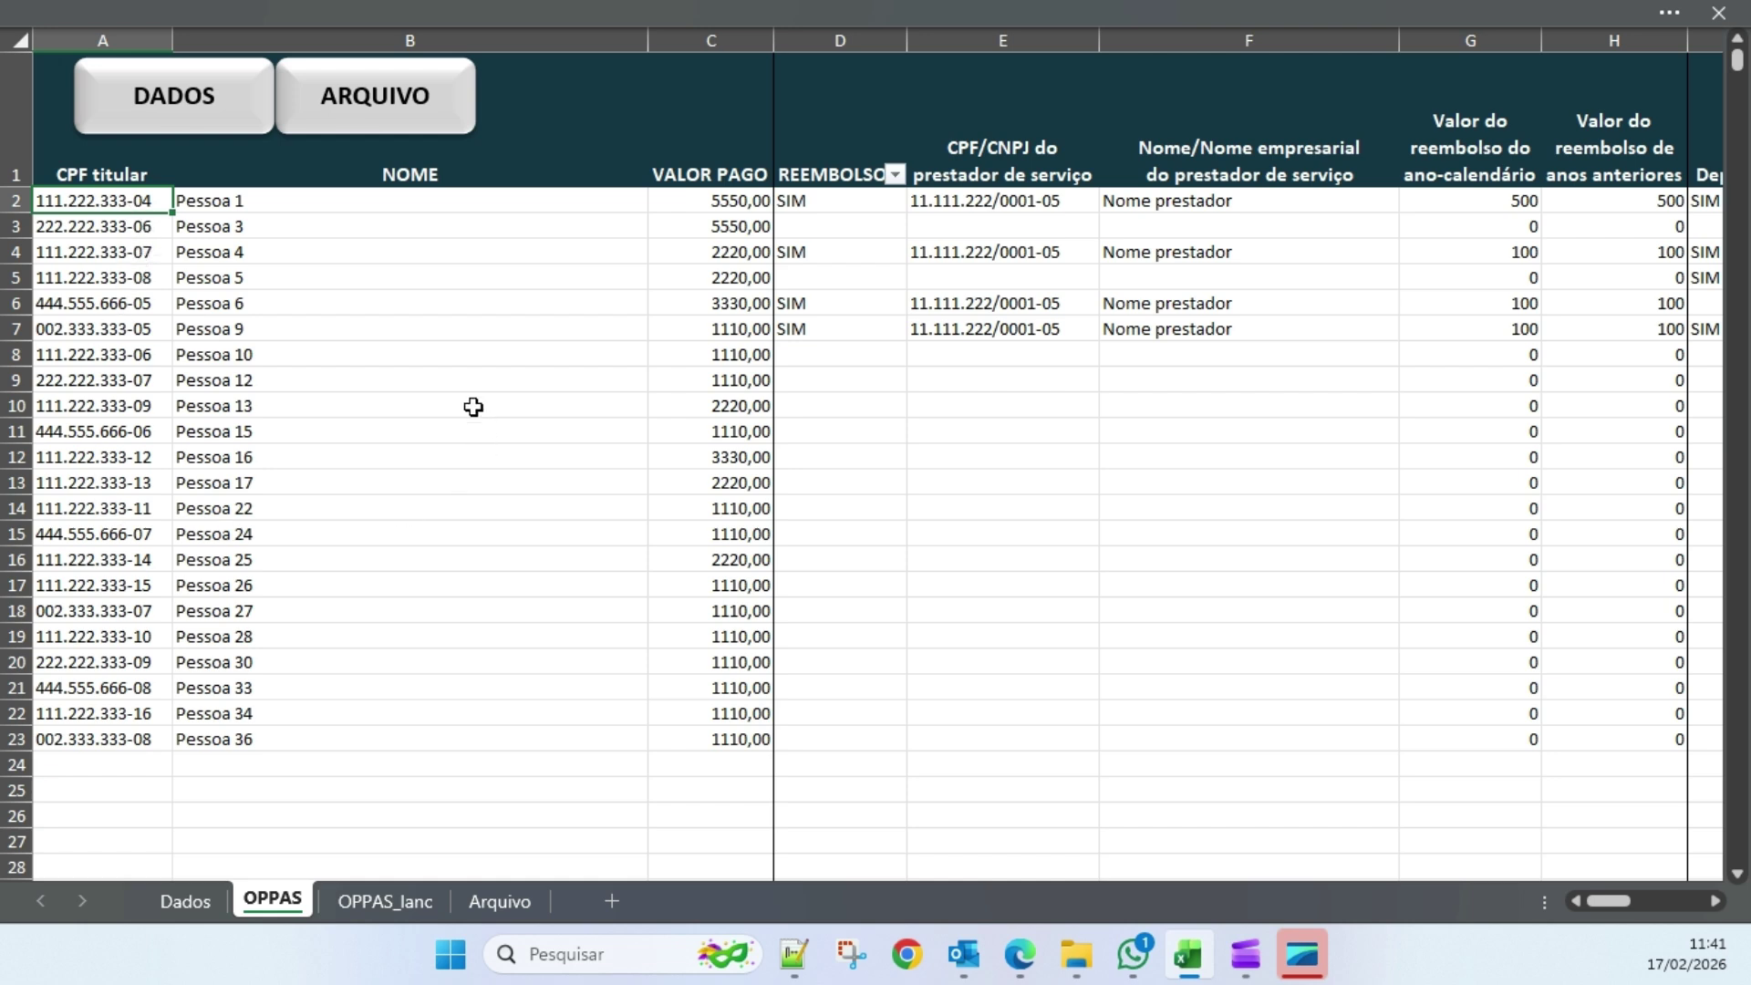
pyautogui.moveTo(464, 260); pyautogui.dragTo(465, 764)
pyautogui.moveTo(741, 202); pyautogui.dragTo(707, 741)
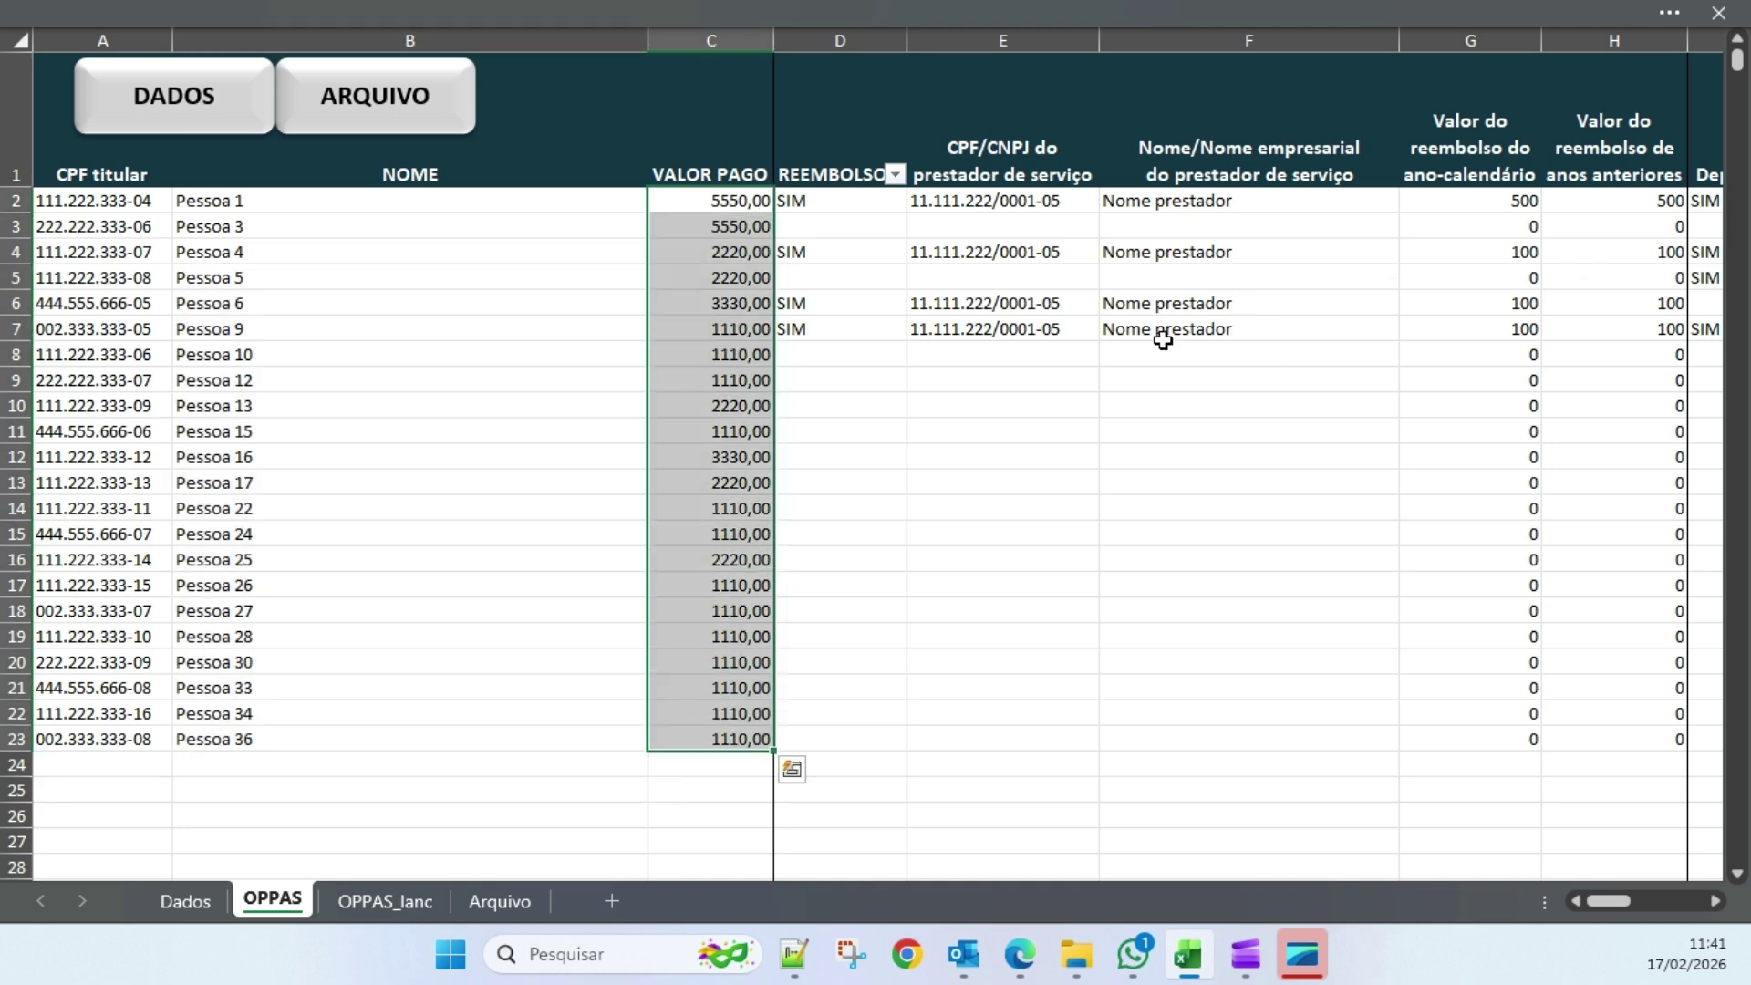
pyautogui.click(917, 287)
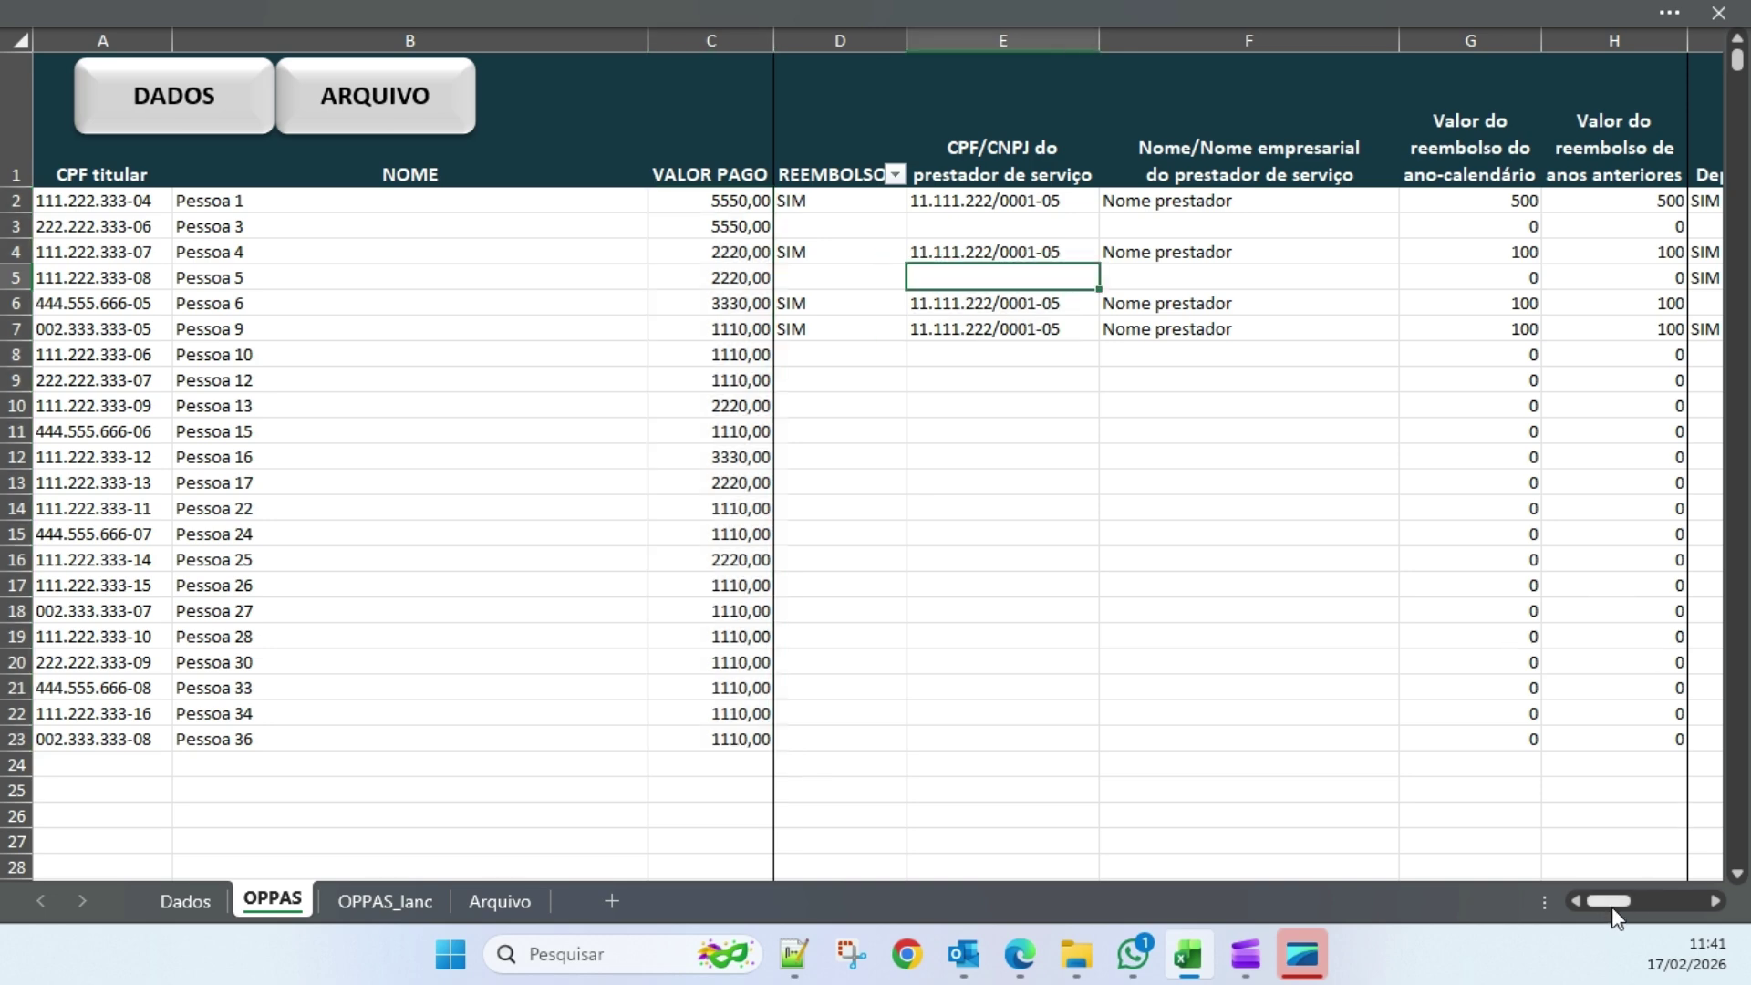
pyautogui.moveTo(1609, 901)
pyautogui.mouseDown()
pyautogui.moveTo(1651, 902)
pyautogui.moveTo(1609, 900)
pyautogui.mouseUp()
# - Generate the DMED text file from the OPPAS sheet with the name Arquivo02 and open it from the Downloads folder
pyautogui.click(387, 96)
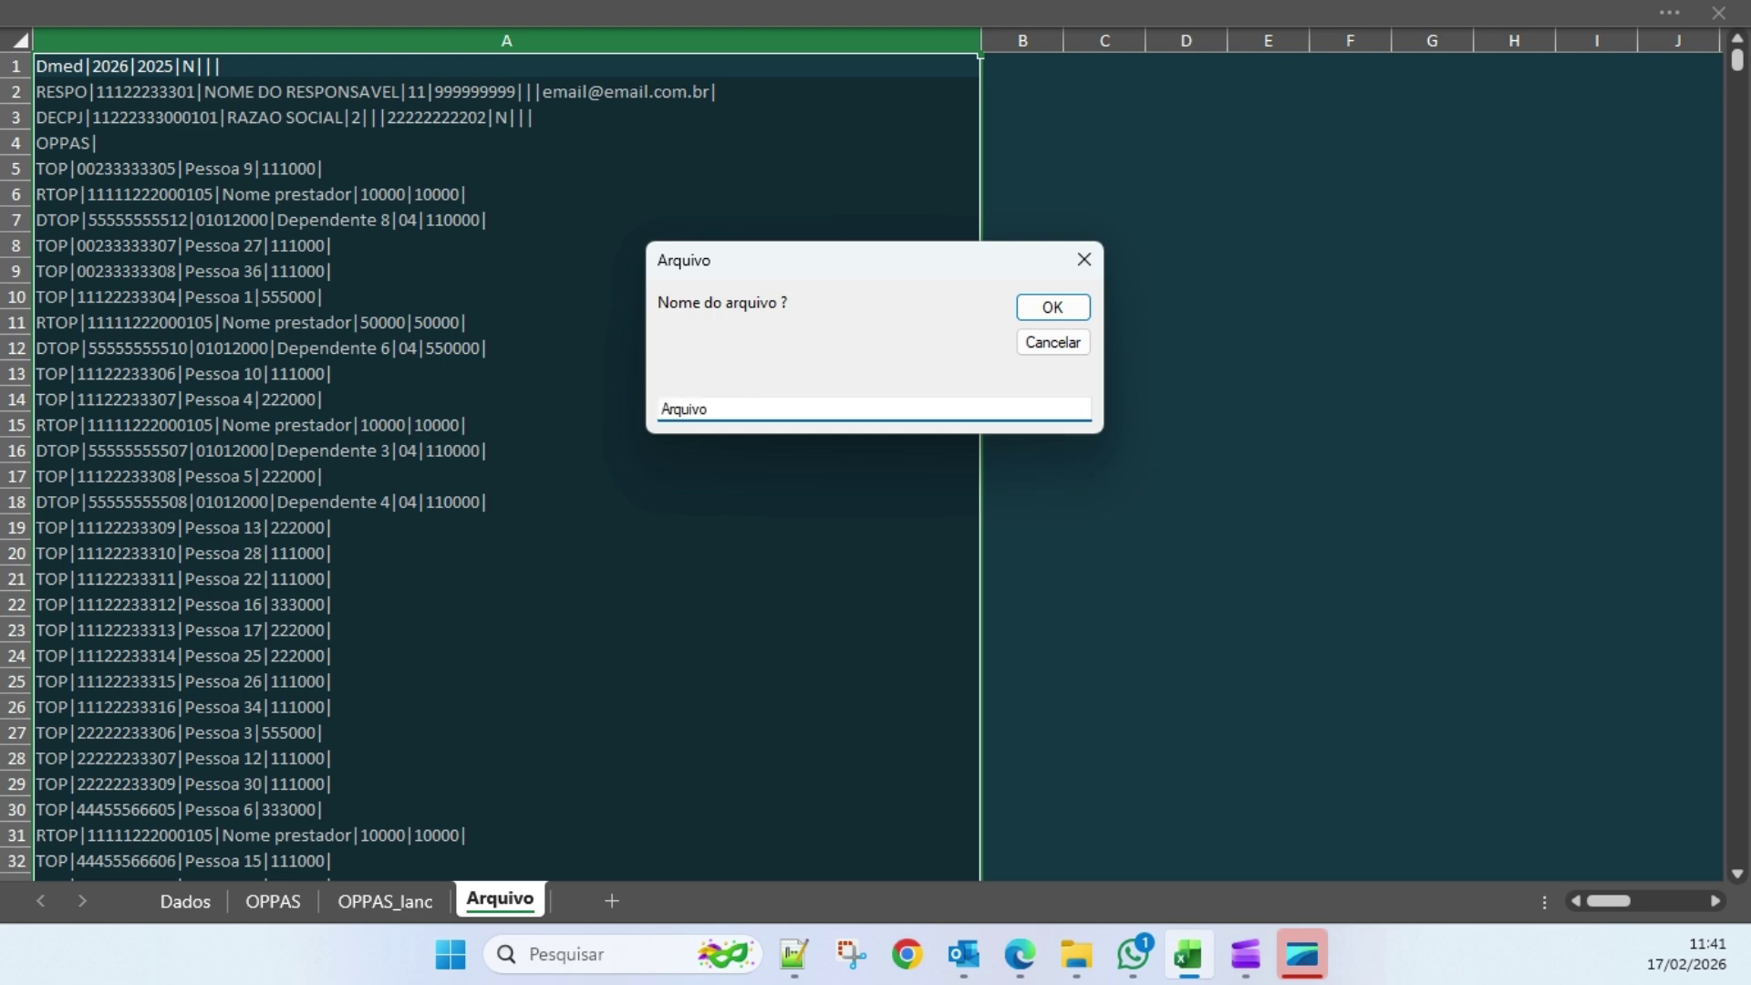
pyautogui.press('Return')
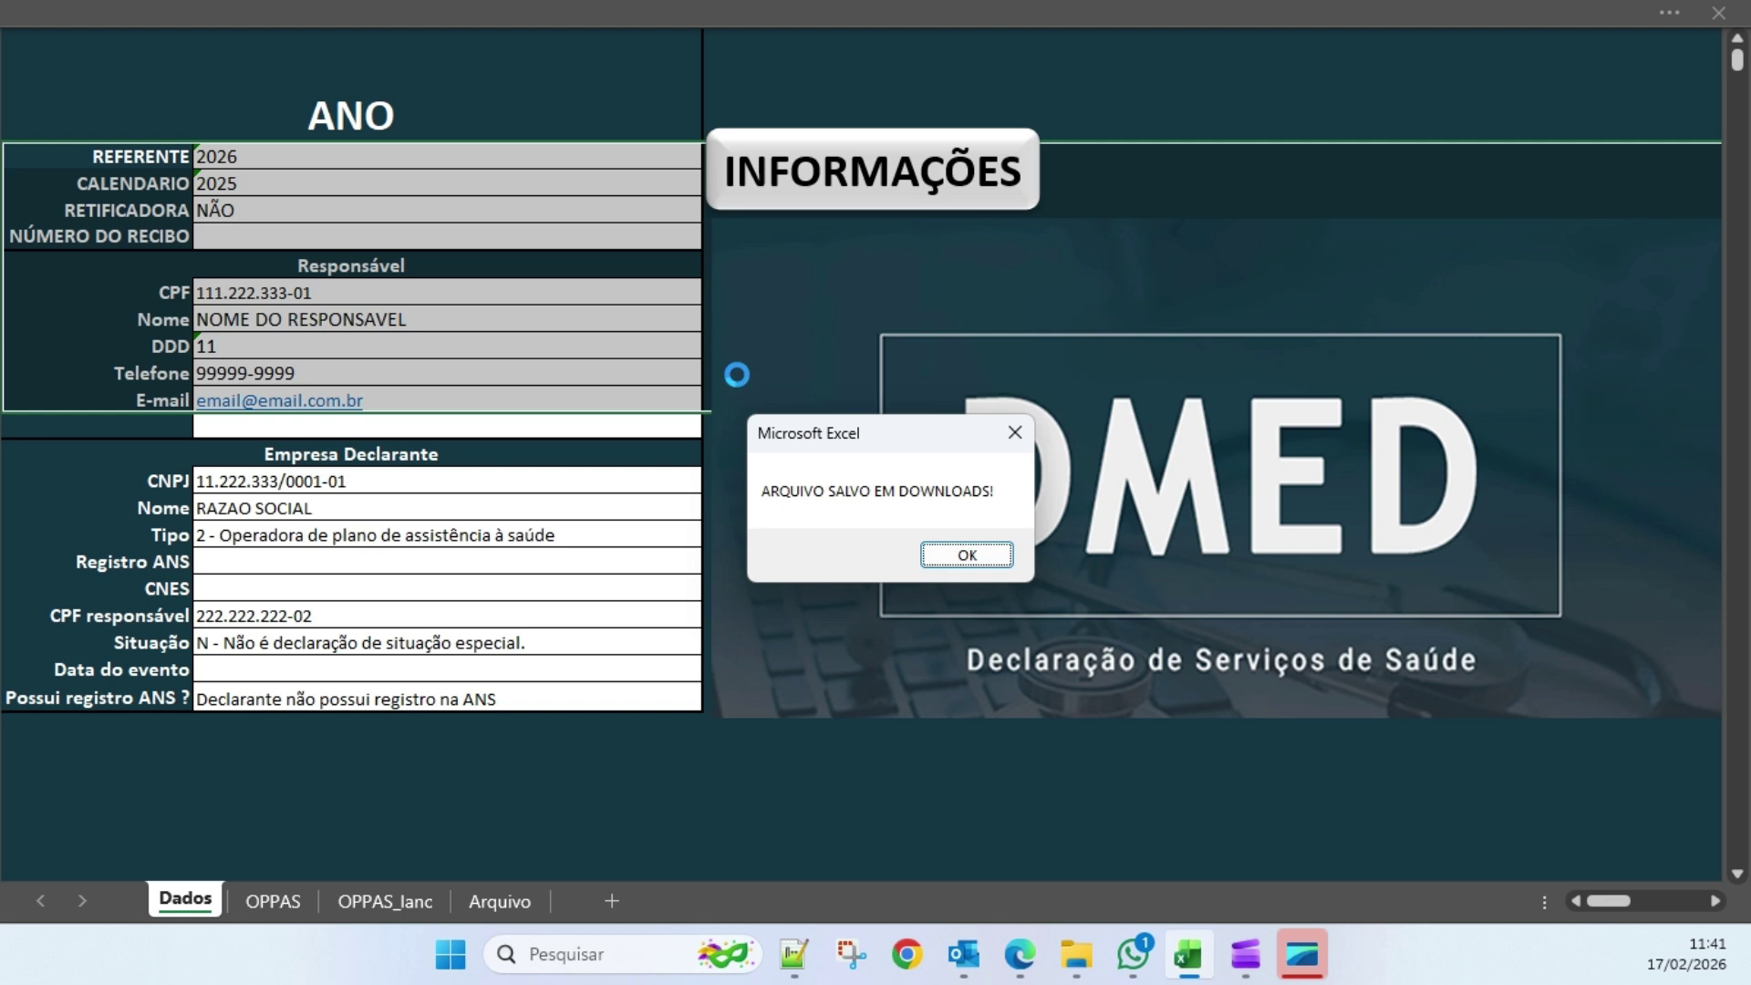
pyautogui.click(942, 560)
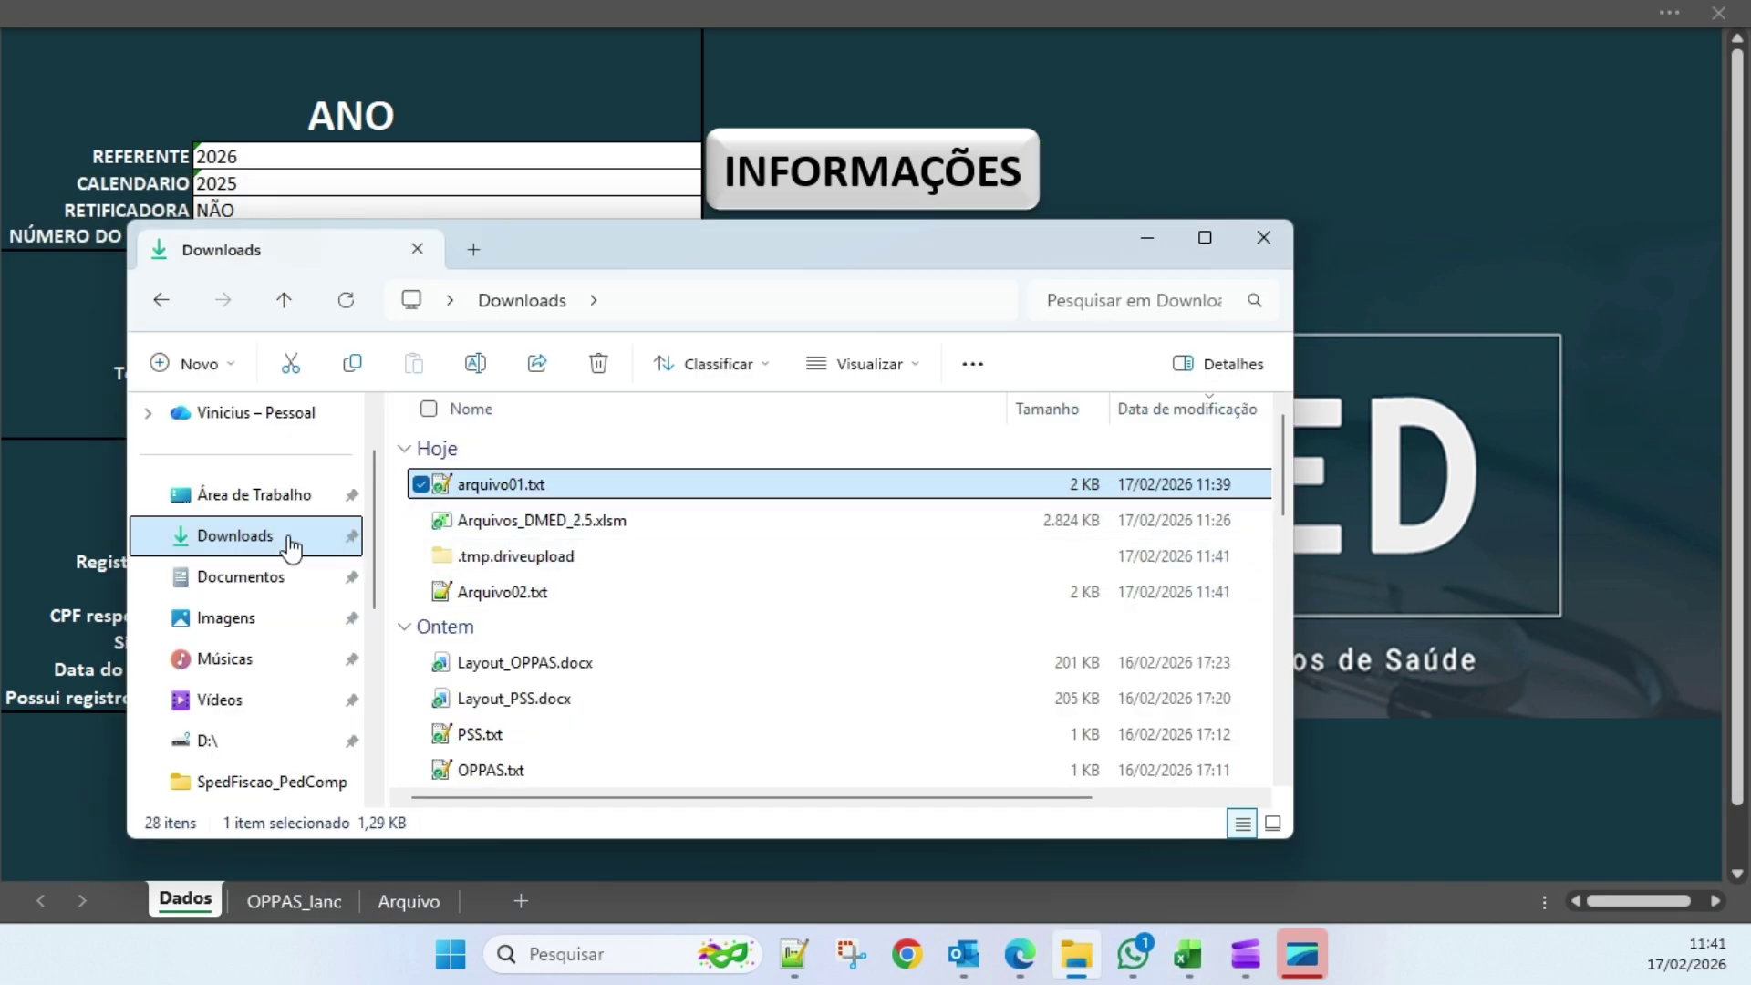
pyautogui.click(254, 540)
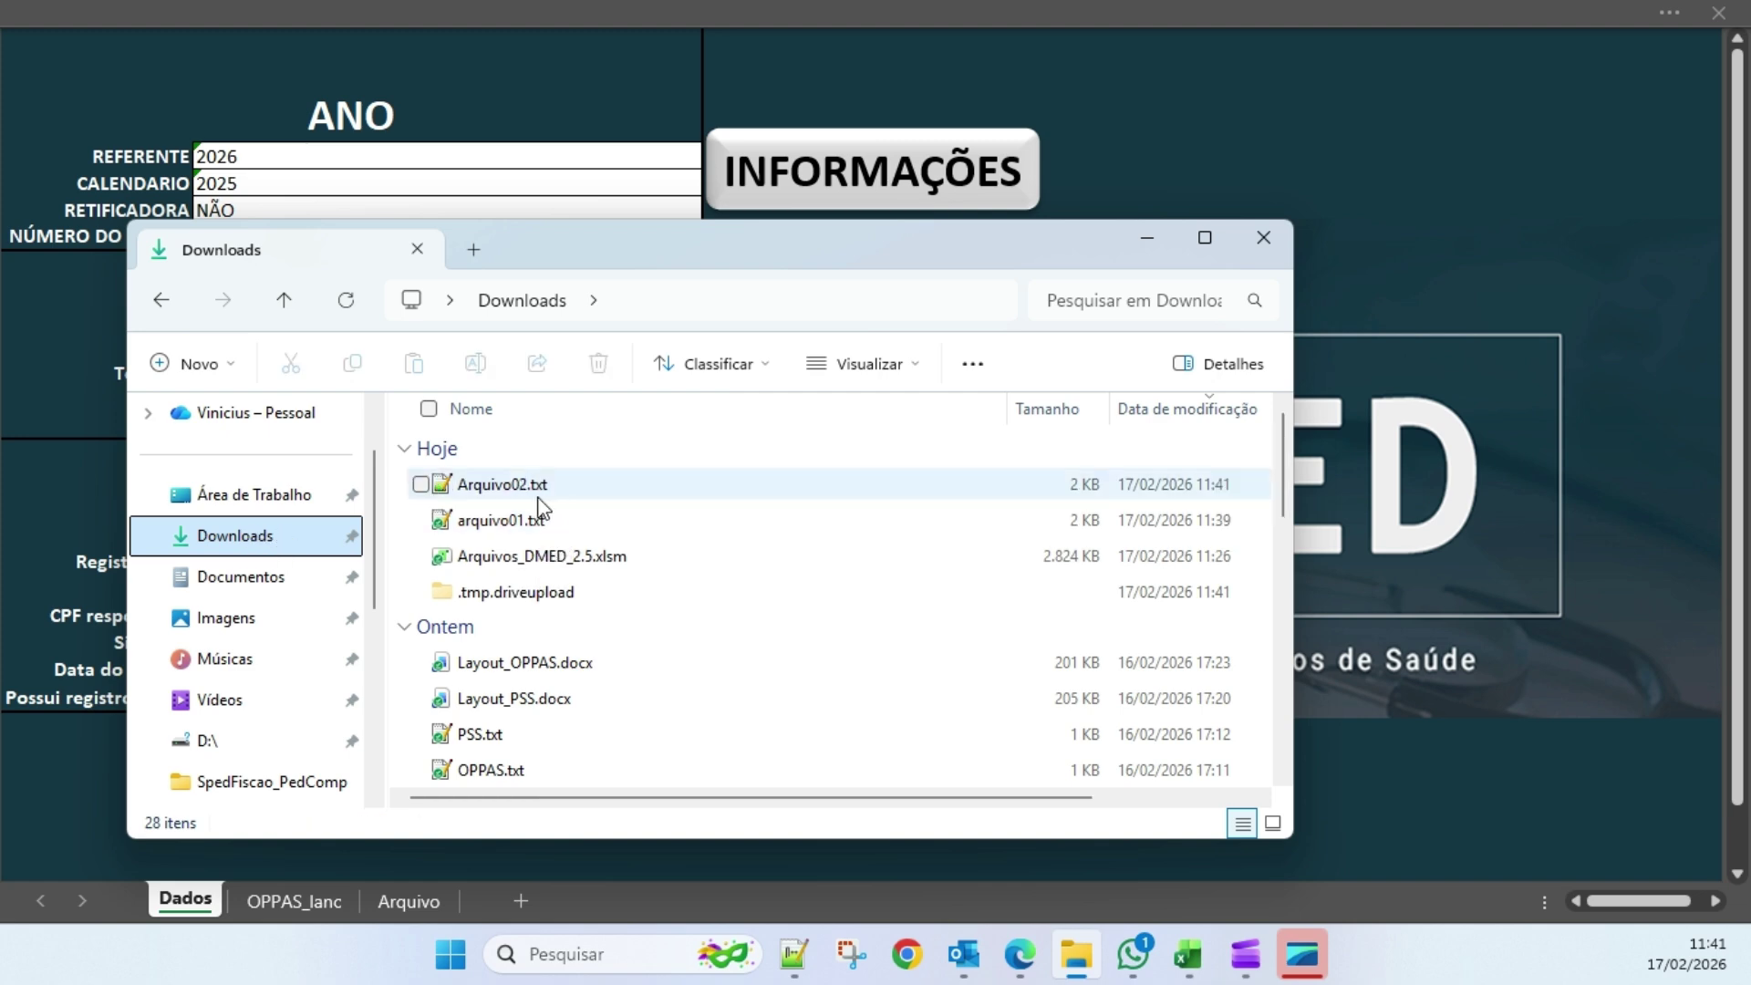
pyautogui.click(530, 493)
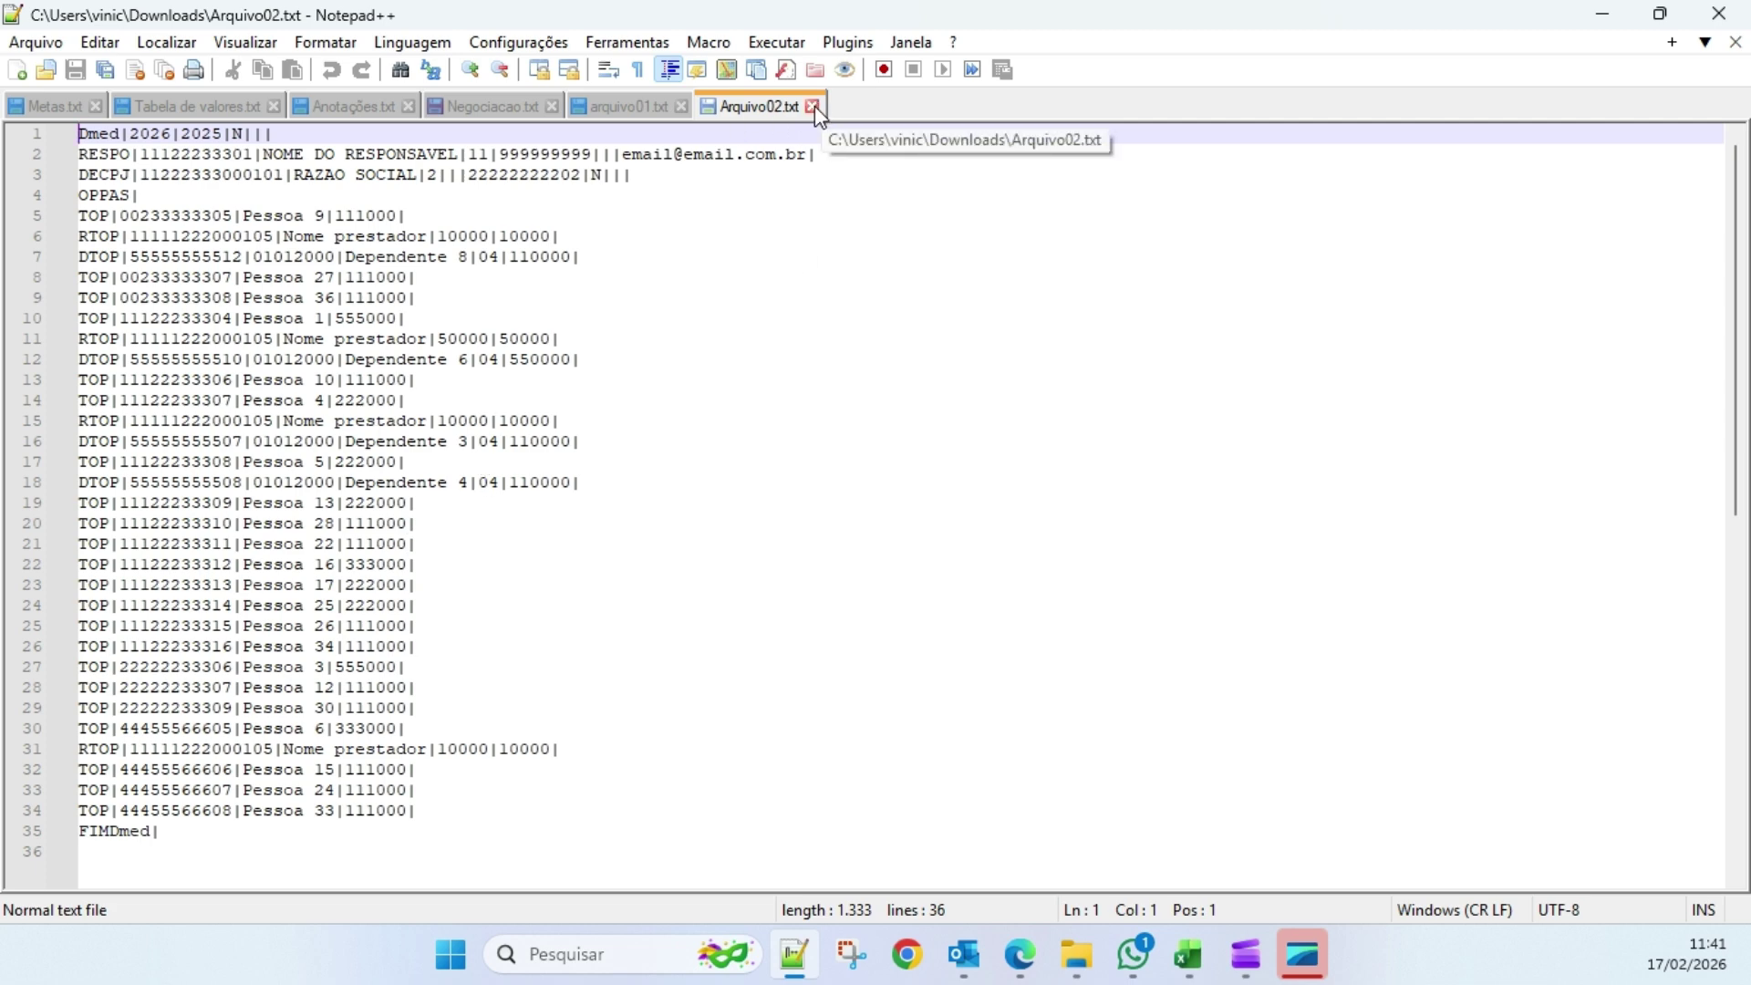
# - Close Arquivo02.txt, arquivo01.txt and Notepad++, and return to the Dados sheet in Excel
pyautogui.click(812, 107)
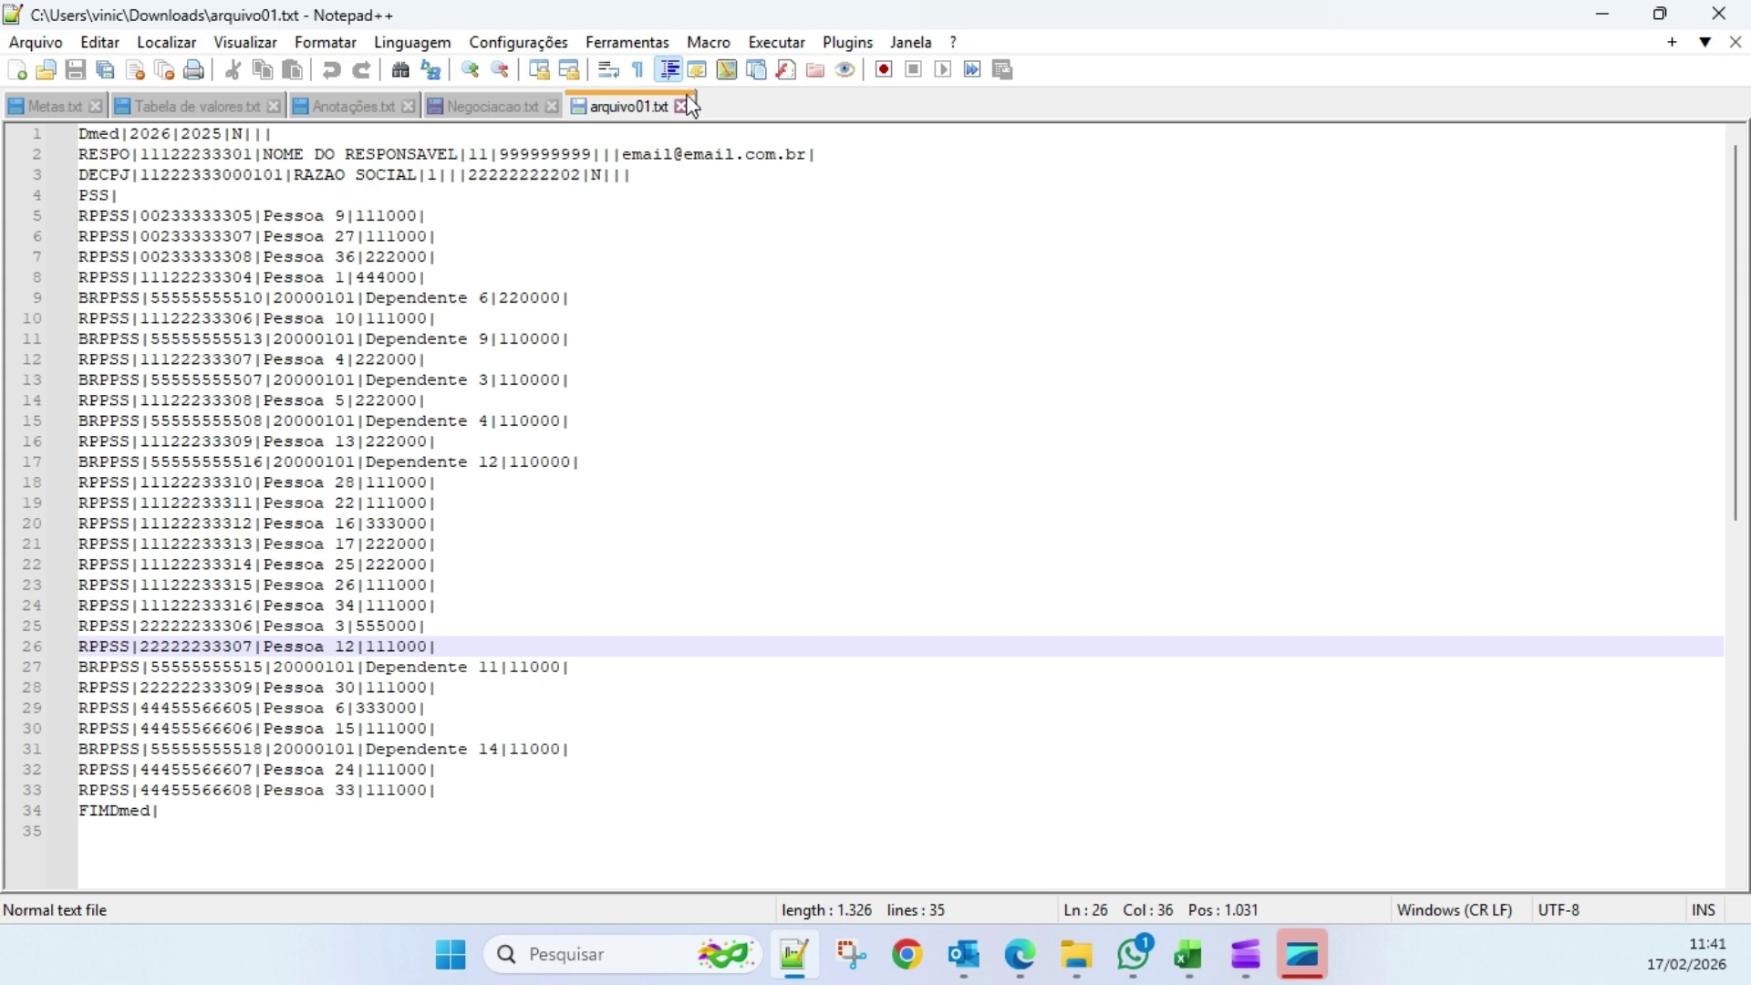
pyautogui.click(684, 107)
pyautogui.click(1718, 12)
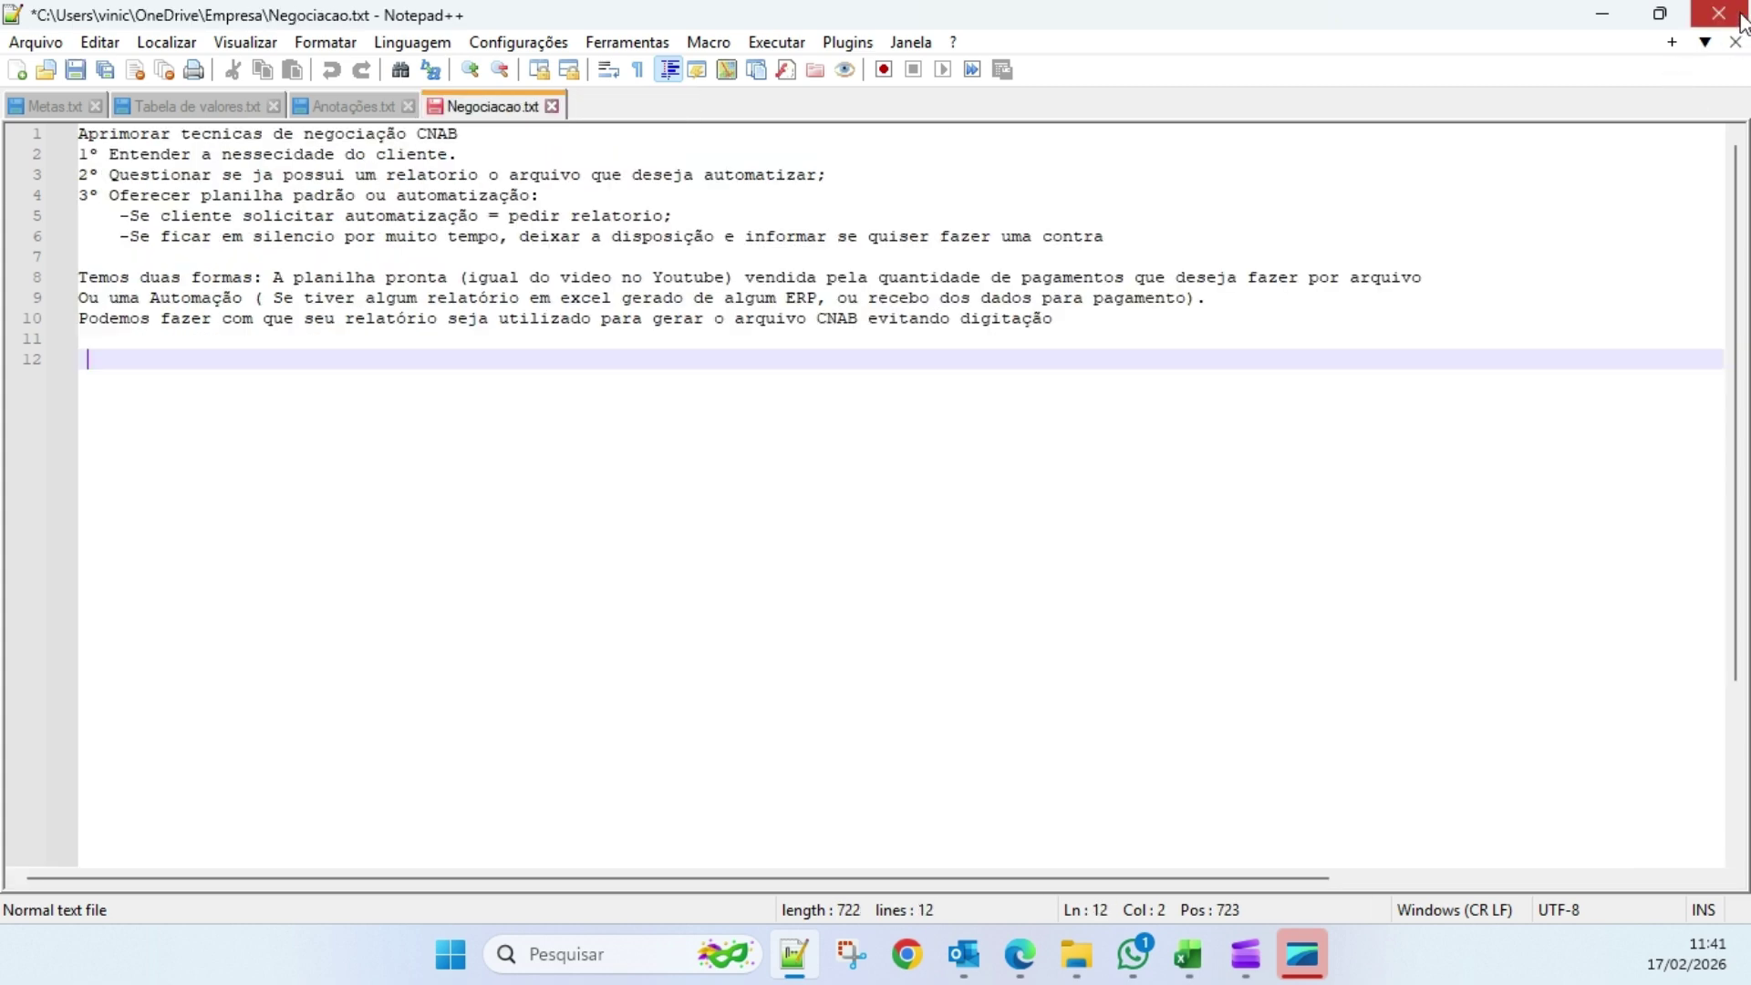
pyautogui.click(957, 102)
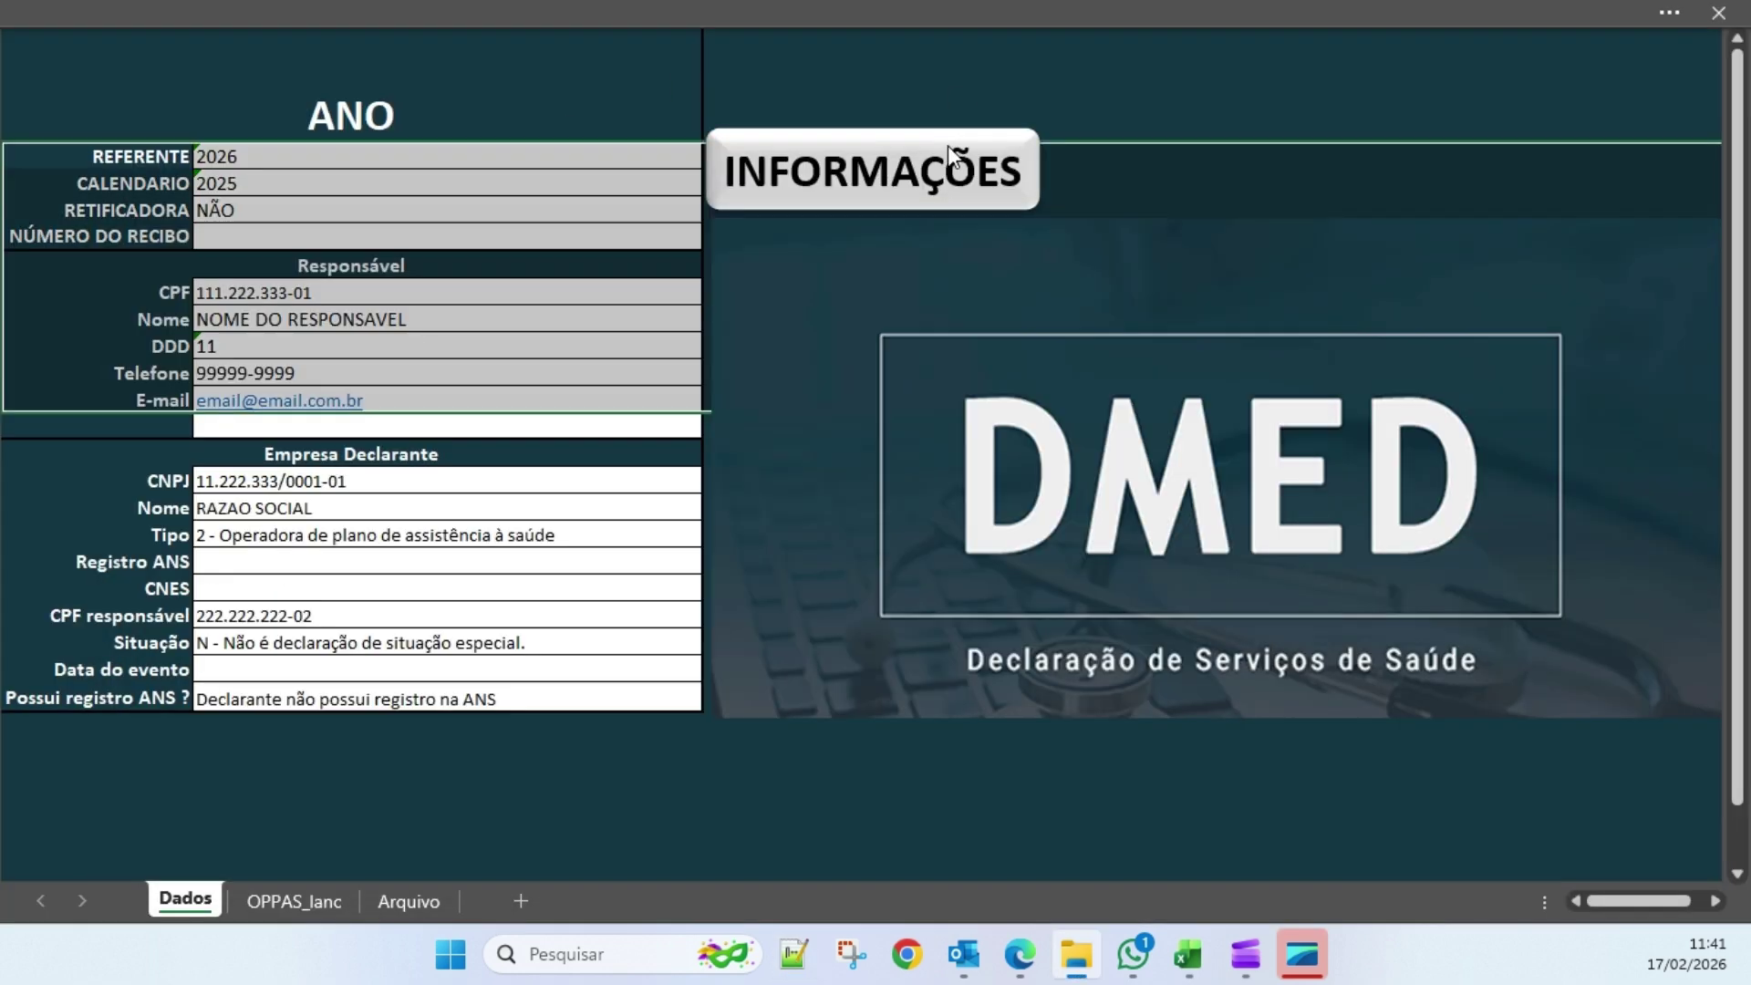
# - Erase all entries on the OPPAS_lanc sheet and return to the Dados sheet
pyautogui.click(939, 183)
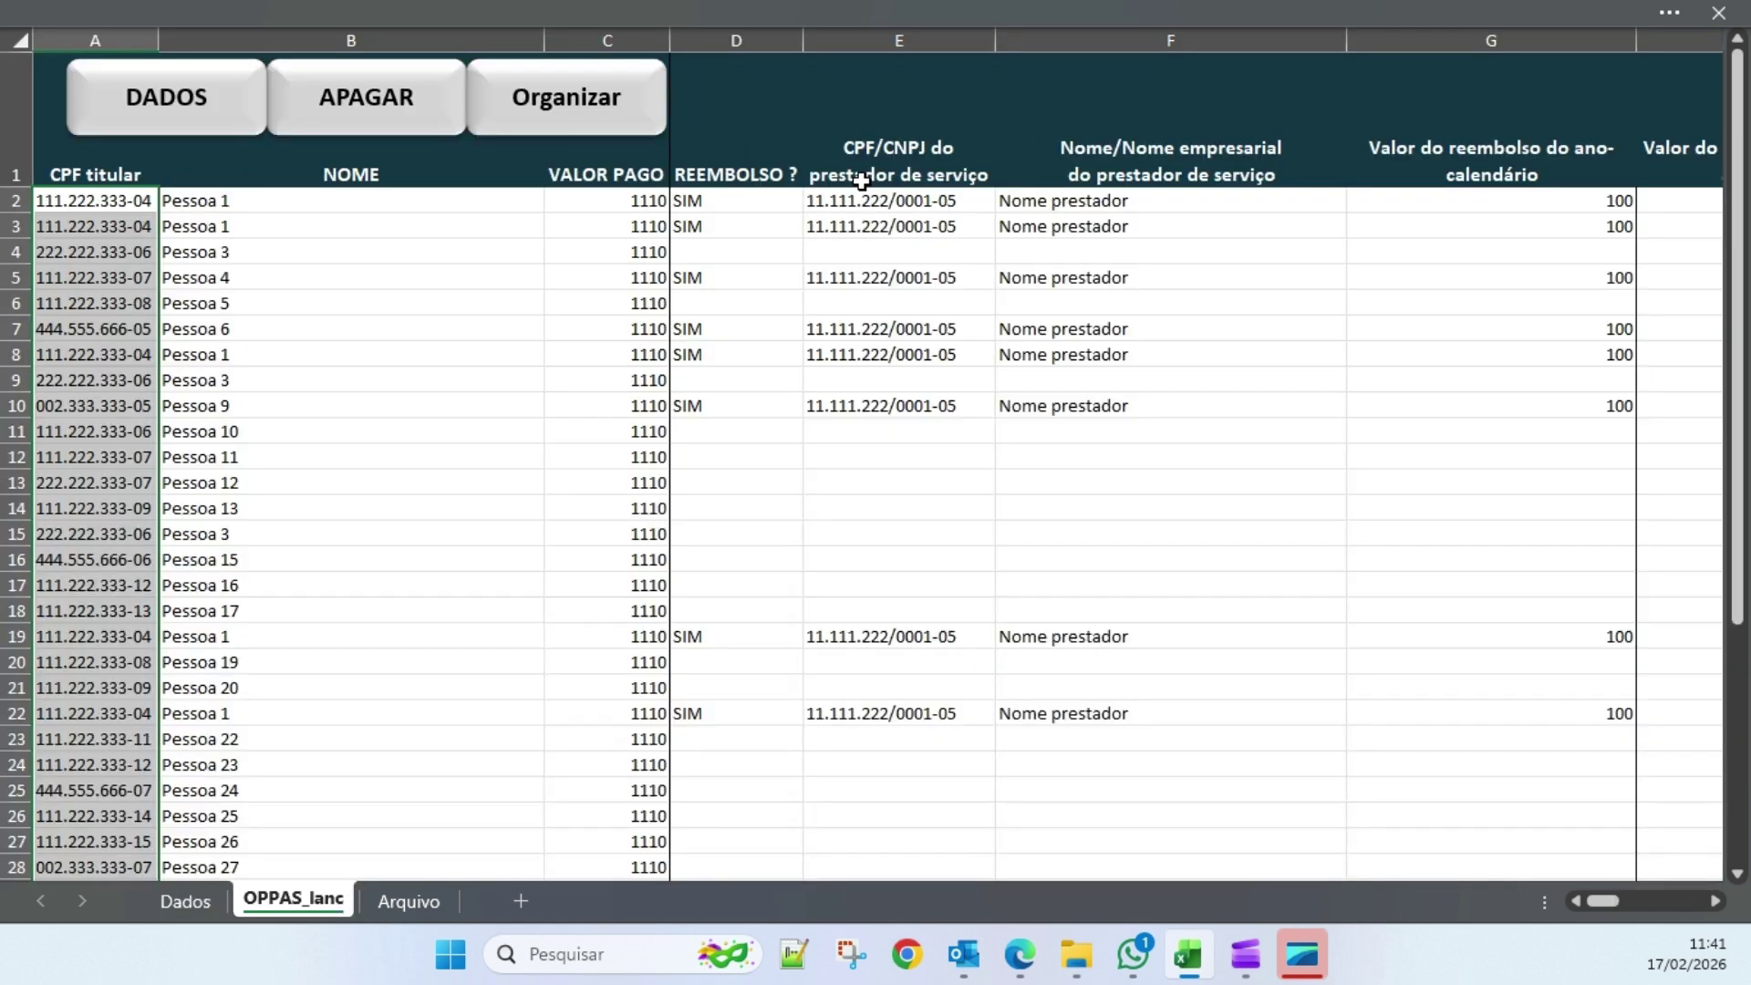
pyautogui.click(359, 115)
pyautogui.moveTo(528, 278); pyautogui.dragTo(517, 260)
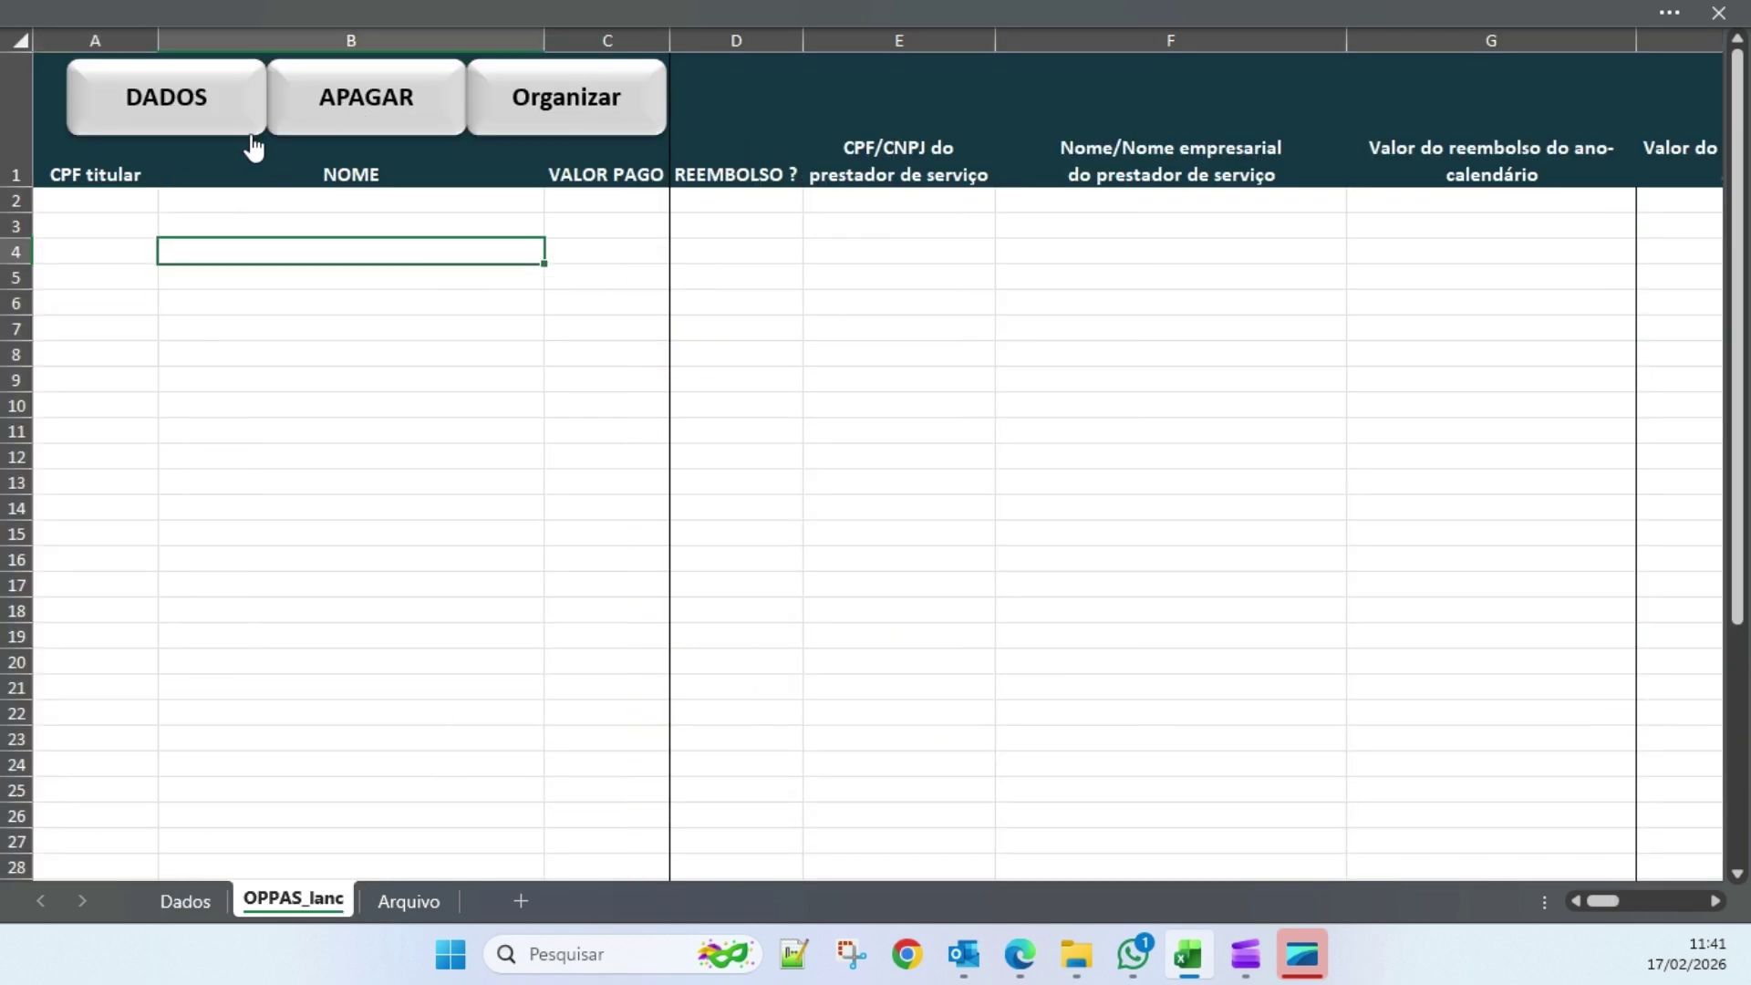
pyautogui.click(196, 100)
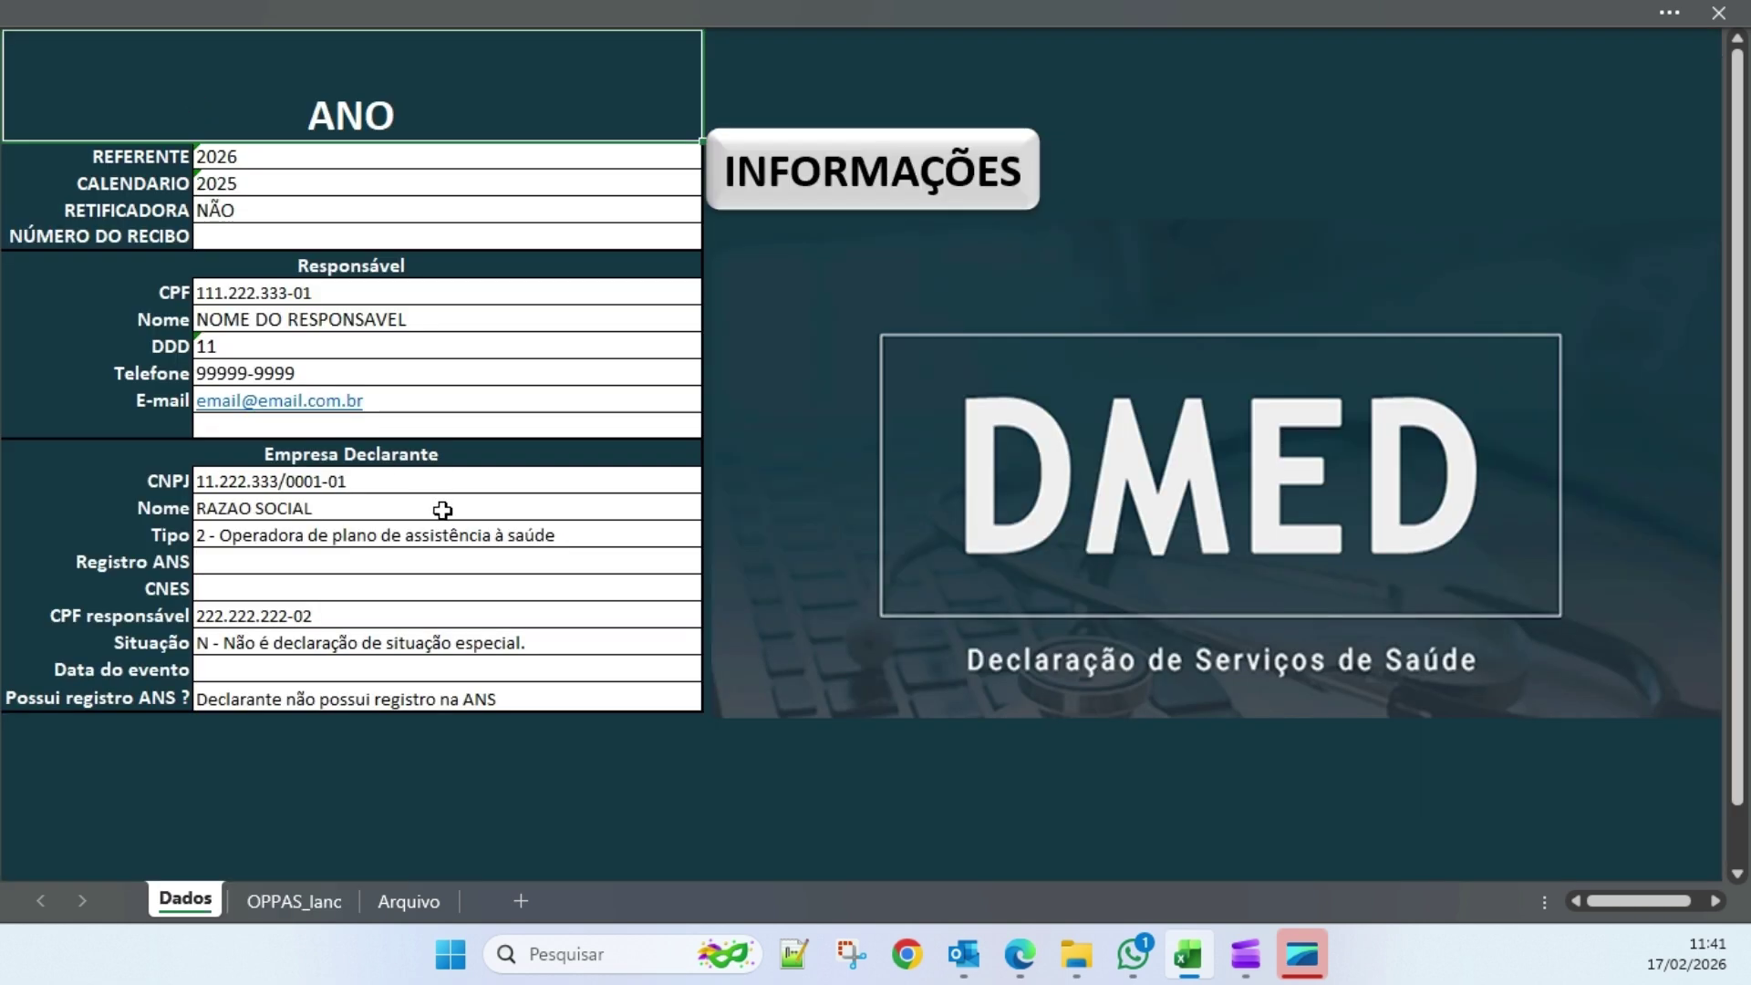
# - Set the declarant's Tipo to 1 - Prestador de serviço de saúde
pyautogui.click(442, 510)
pyautogui.click(575, 536)
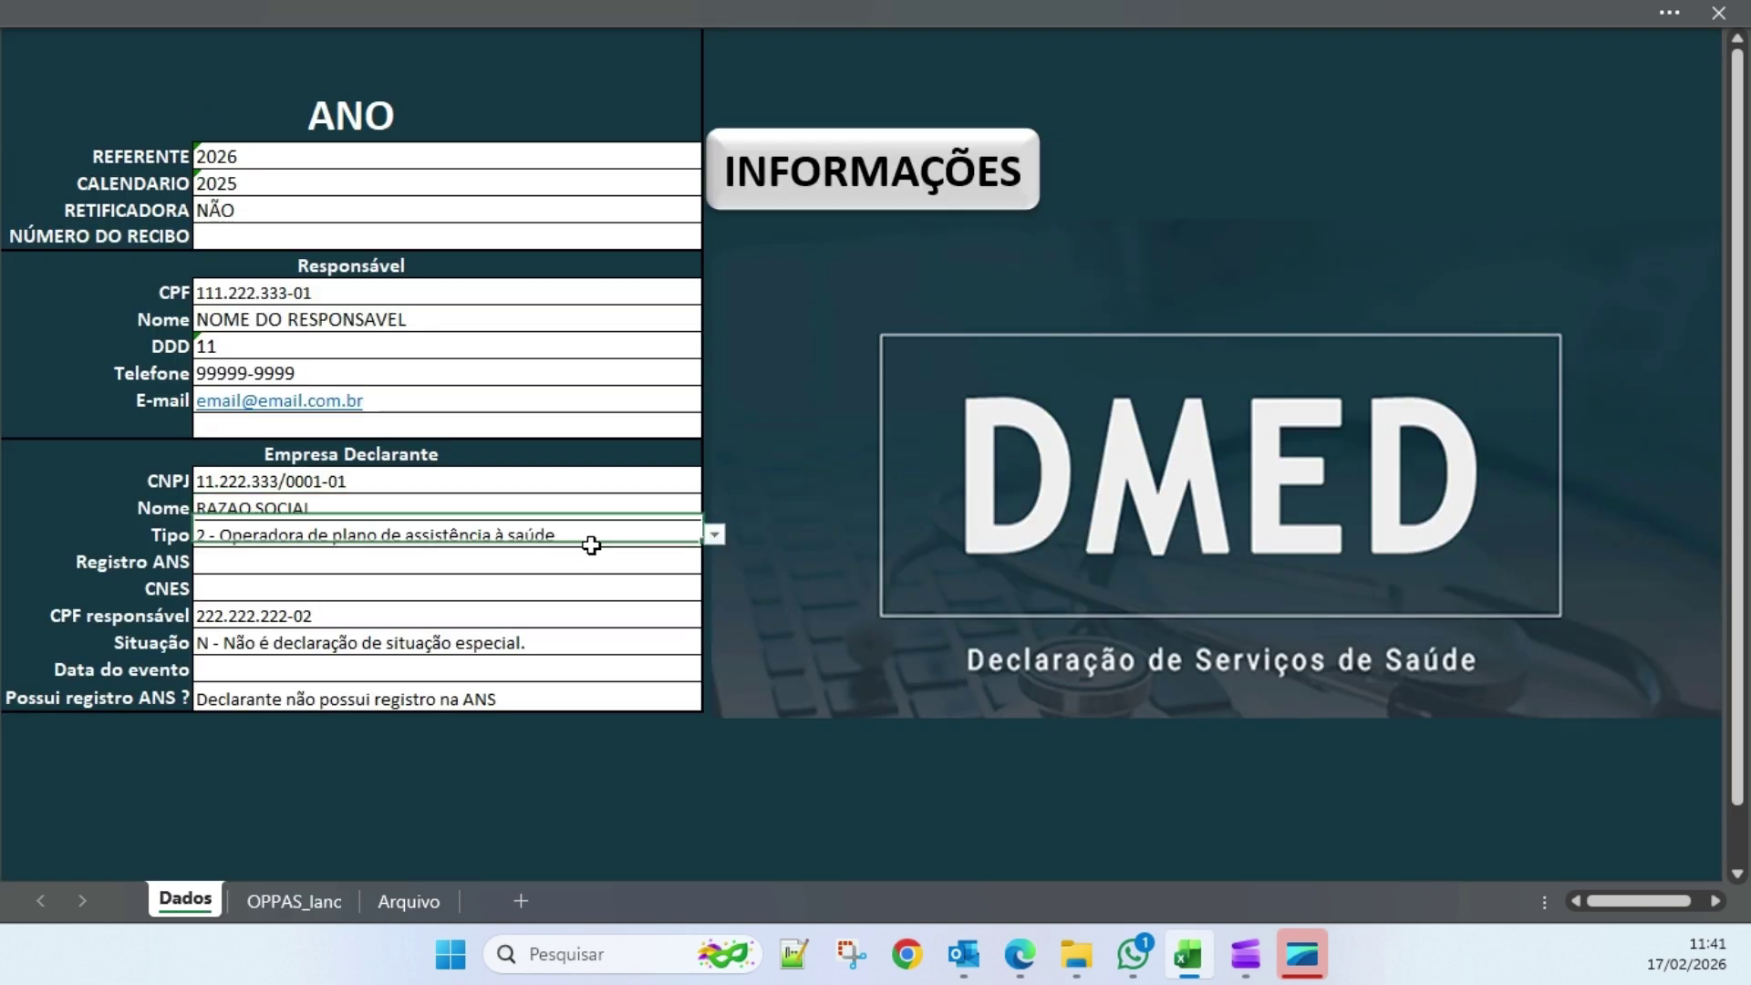
pyautogui.click(714, 535)
pyautogui.click(419, 558)
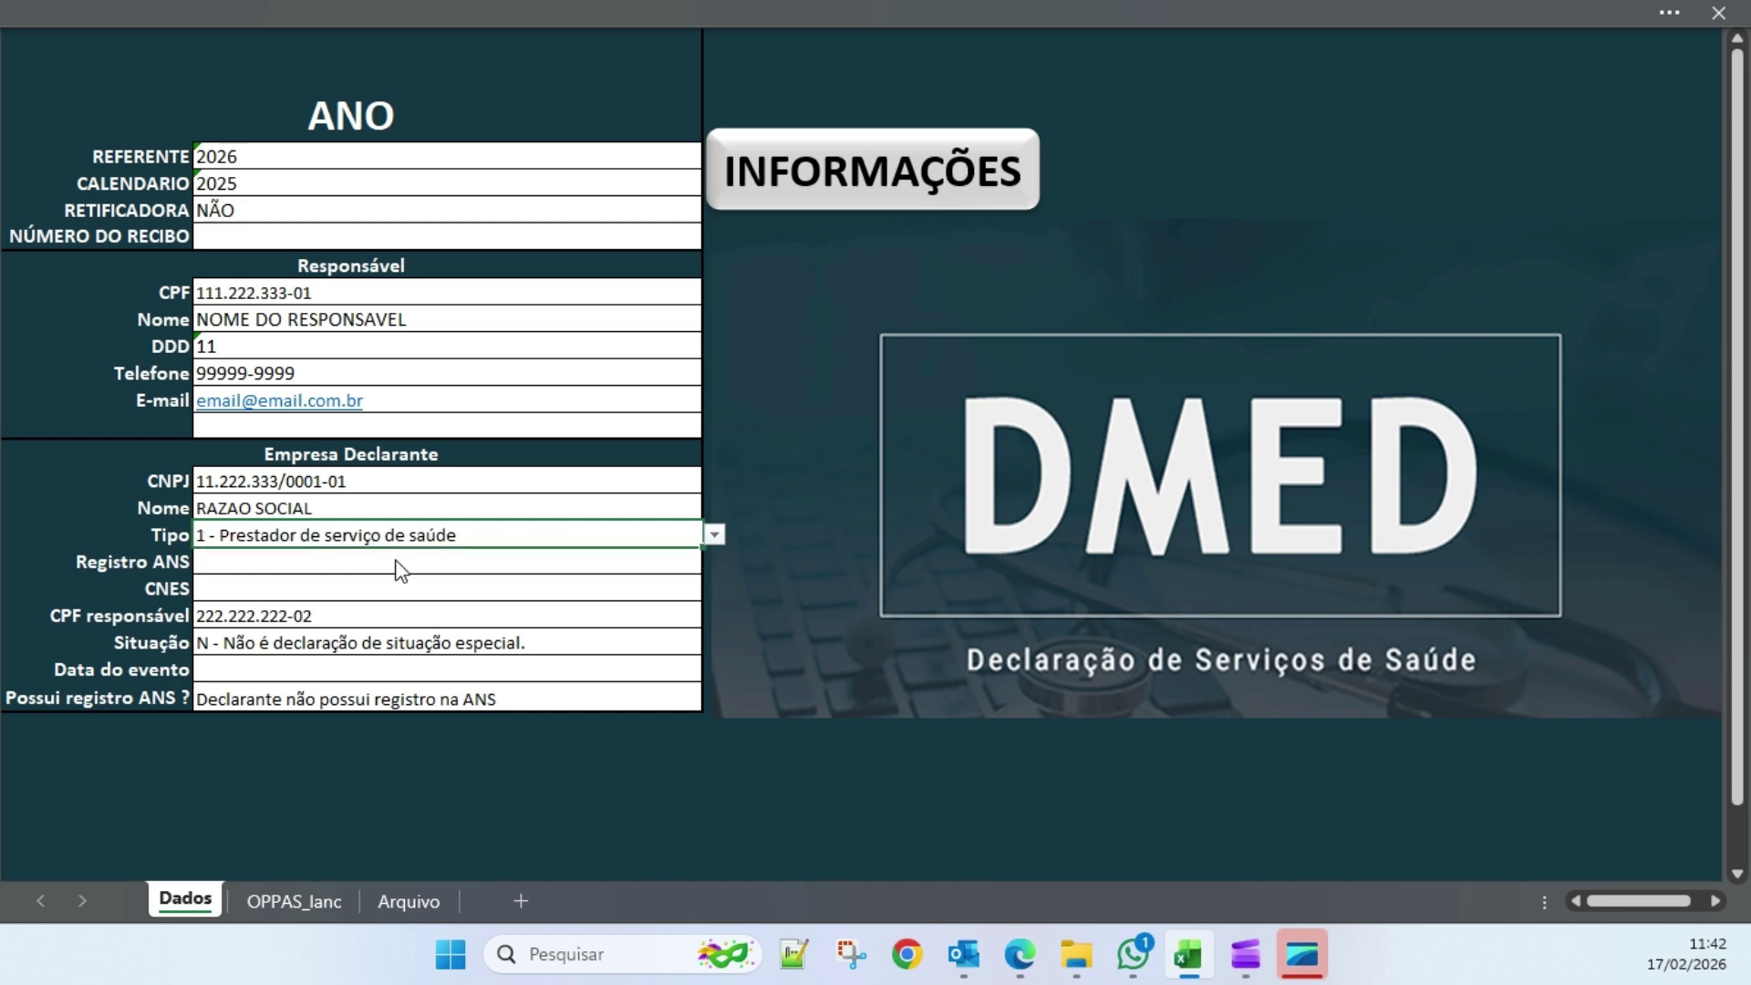
# - Clear all entries on the PSS_lancamento sheet and go back to the Dados sheet
pyautogui.click(878, 215)
pyautogui.click(557, 108)
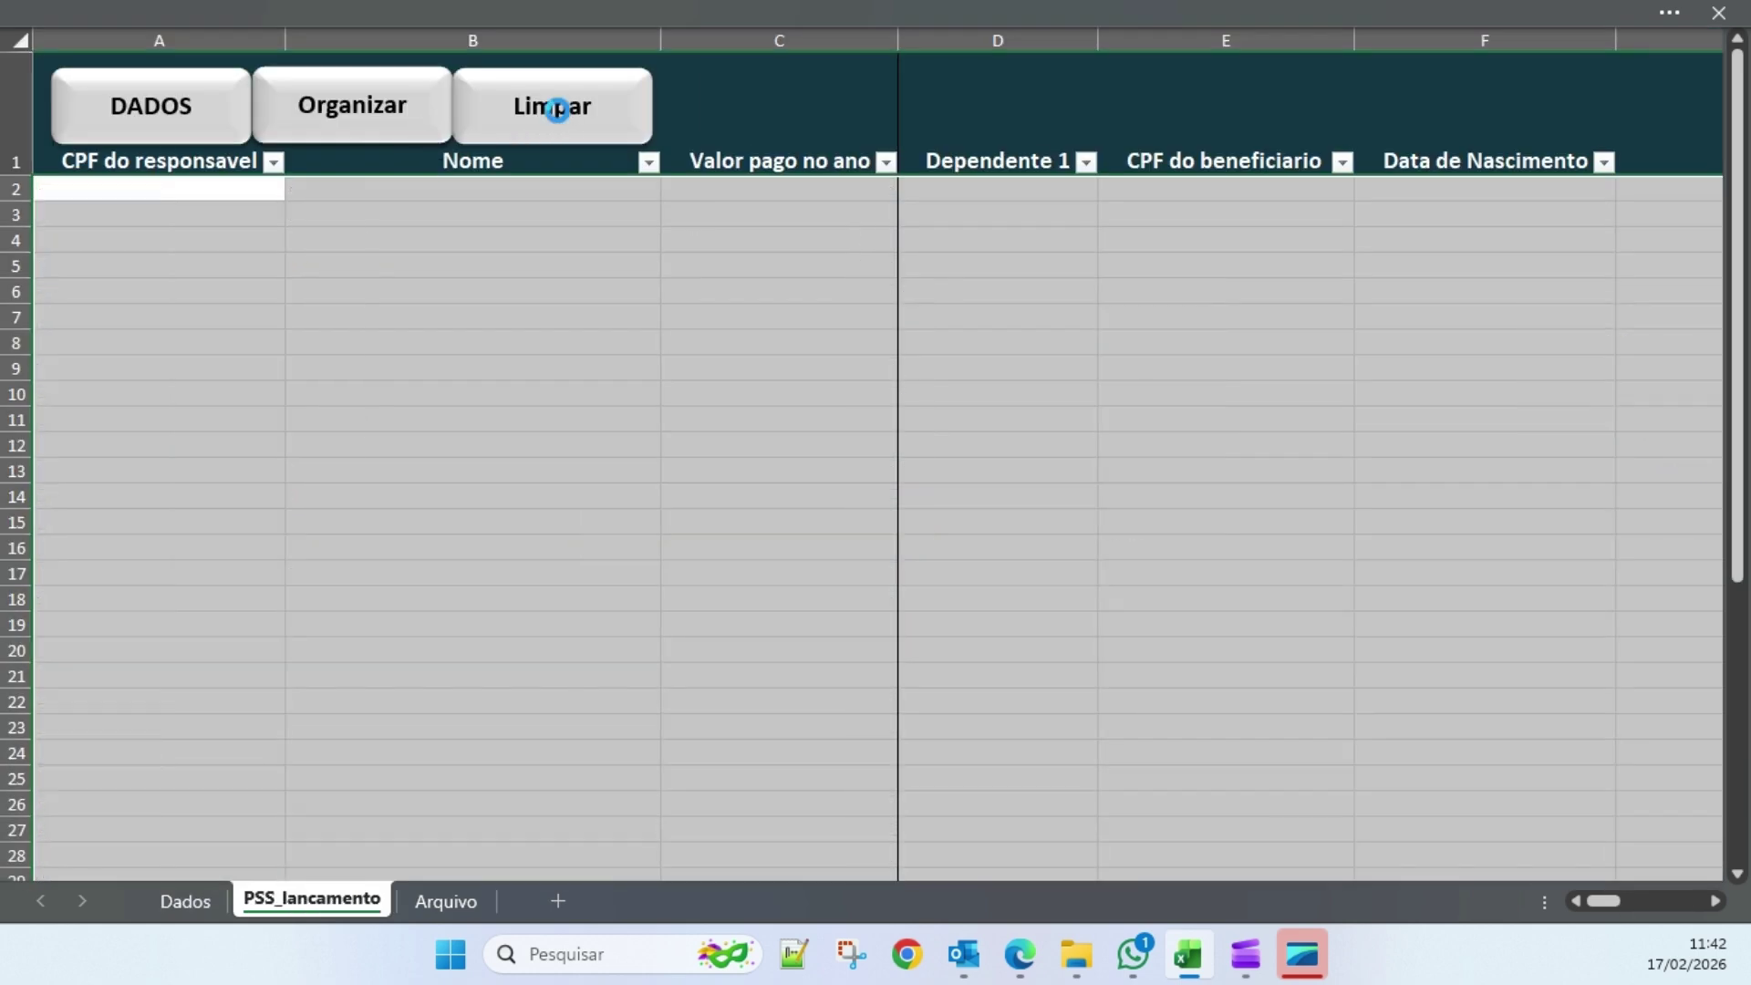
pyautogui.click(441, 243)
pyautogui.click(187, 107)
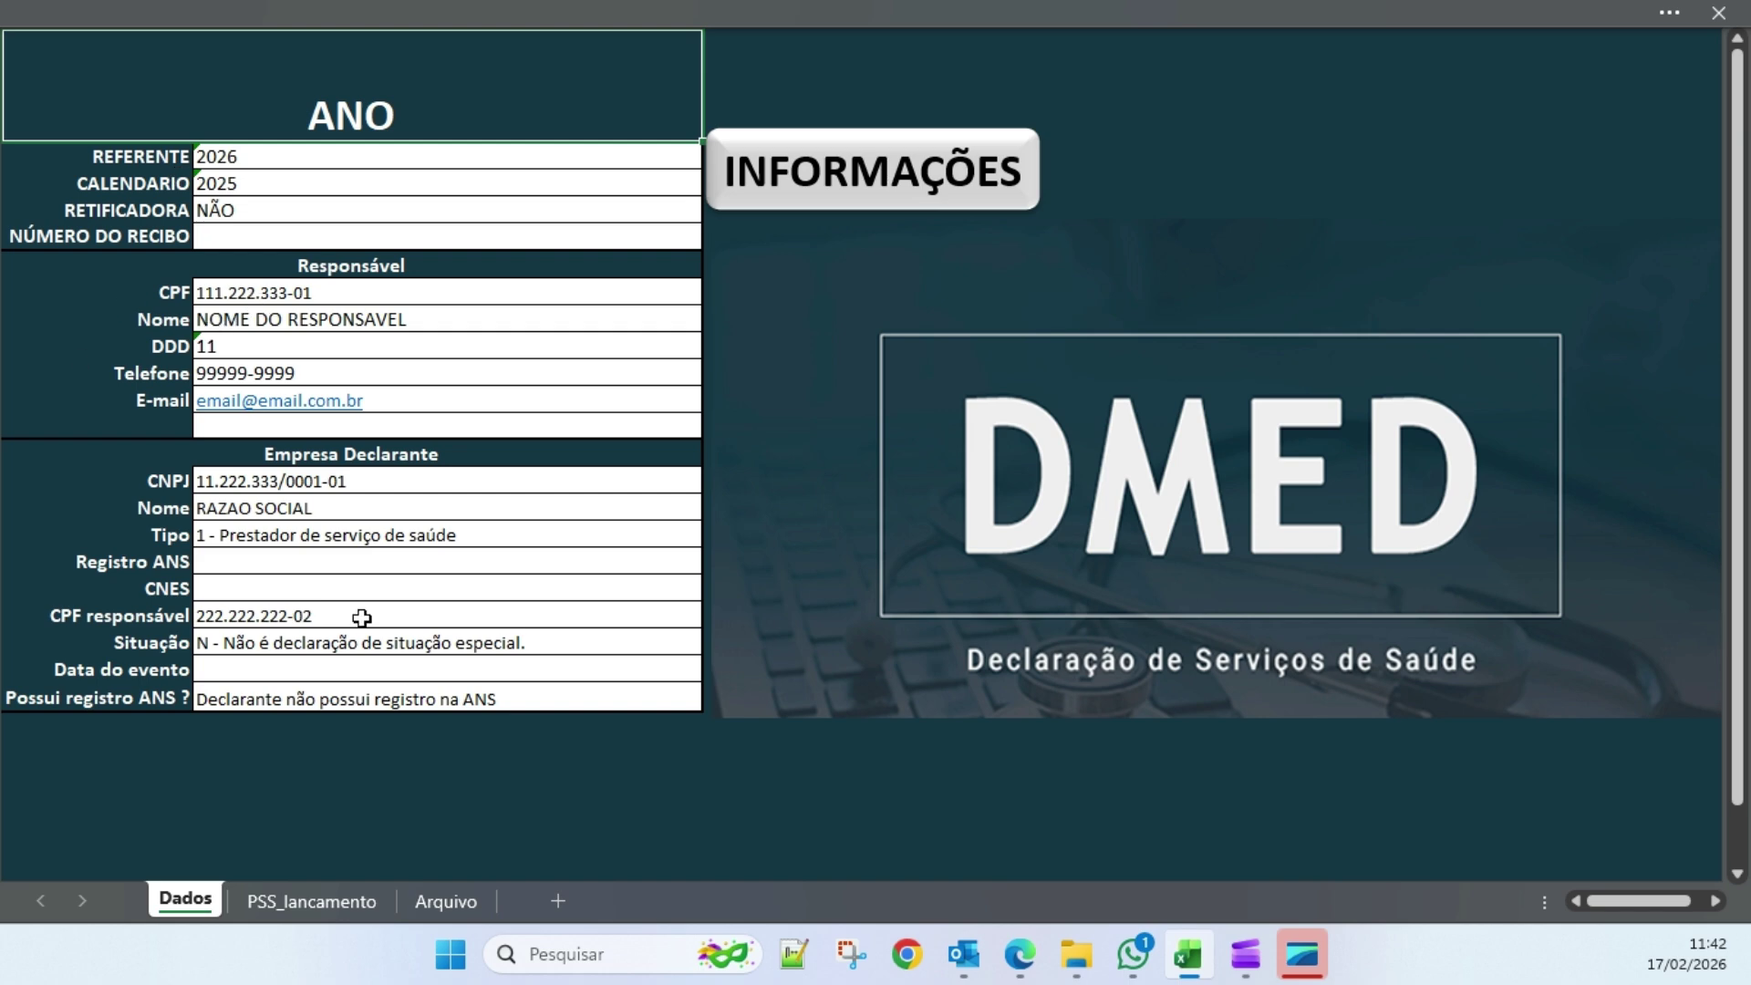